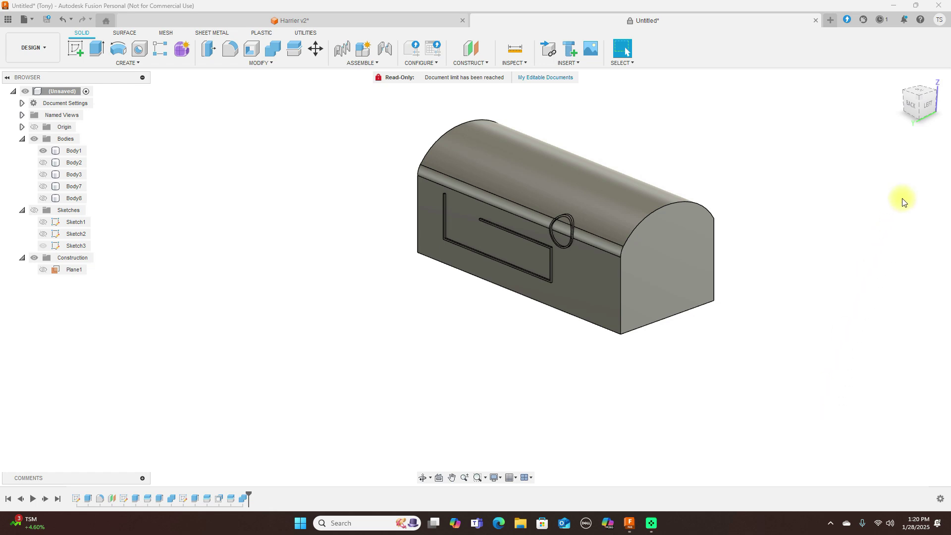
{"action": "left_click_drag", "start_coordinate": [920, 102], "coordinate": [913, 99]}
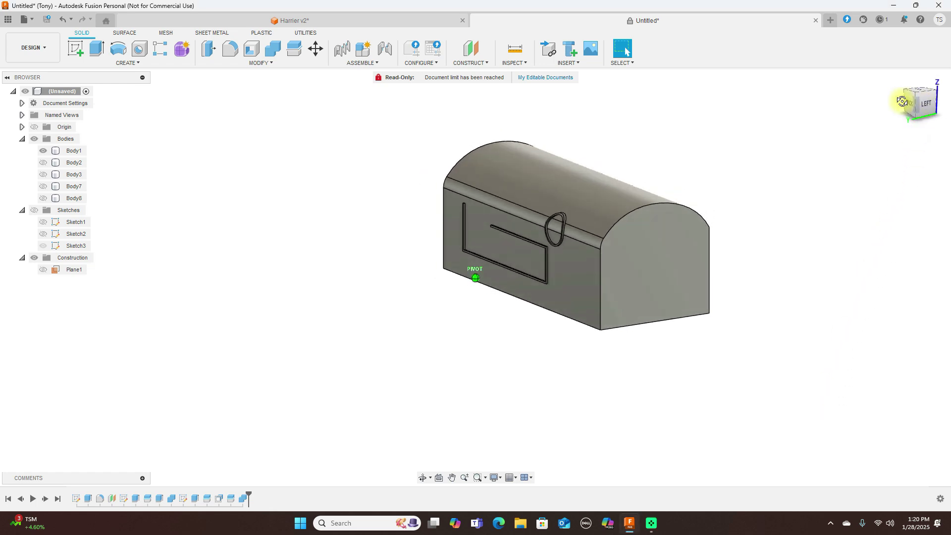
{"action": "left_click", "coordinate": [557, 255]}
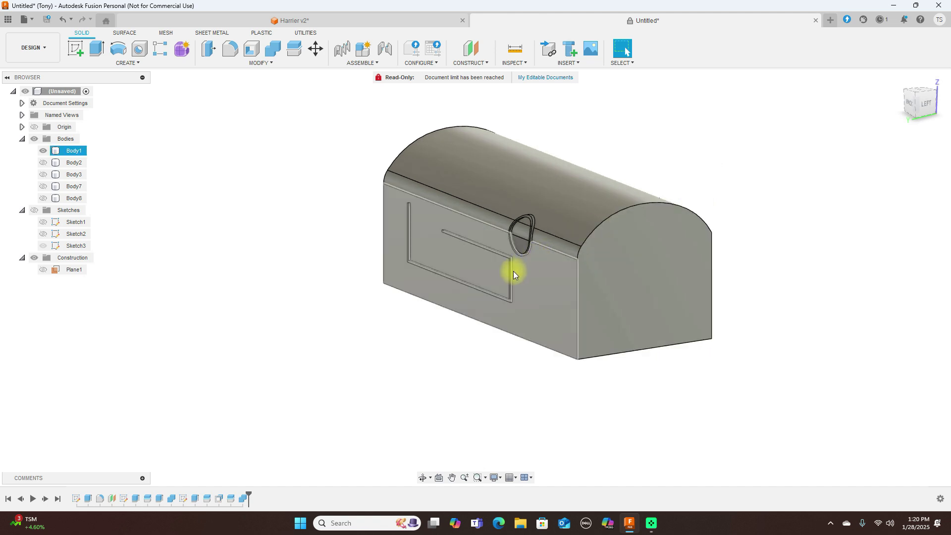
{"action": "scroll", "coordinate": [517, 258], "scroll_direction": "up", "scroll_amount": 2}
{"action": "scroll", "coordinate": [523, 257], "scroll_direction": "up", "scroll_amount": 2}
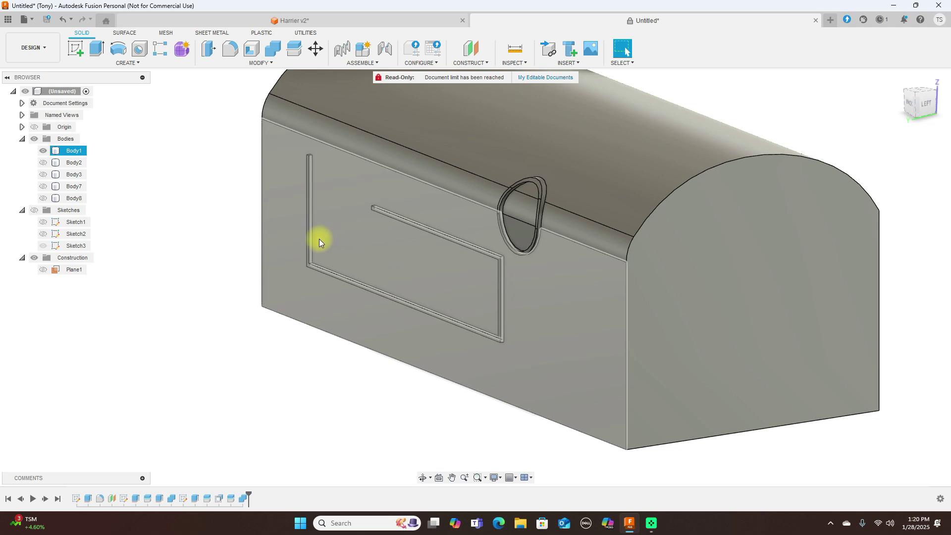
{"action": "scroll", "coordinate": [373, 312], "scroll_direction": "down", "scroll_amount": 3}
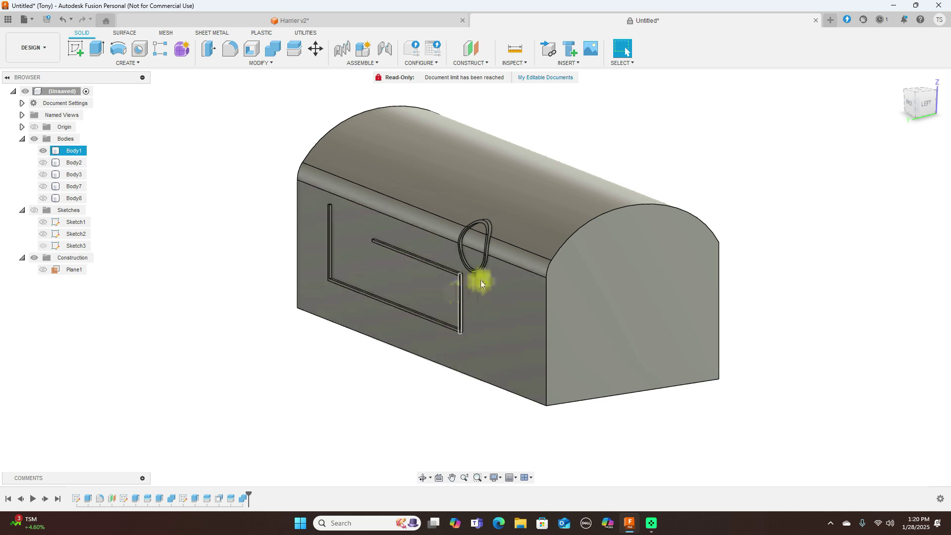
Step: Start an offset construction plane from the origin's XZ plane, hiding Body1 to reach that plane
{"action": "mouse_move", "coordinate": [916, 108]}
{"action": "left_mouse_down"}
{"action": "mouse_move", "coordinate": [871, 106]}
{"action": "mouse_move", "coordinate": [868, 98]}
{"action": "mouse_move", "coordinate": [888, 92]}
{"action": "mouse_move", "coordinate": [10, 96]}
{"action": "mouse_move", "coordinate": [96, 106]}
{"action": "mouse_move", "coordinate": [206, 96]}
{"action": "mouse_move", "coordinate": [17, 89]}
{"action": "mouse_move", "coordinate": [919, 102]}
{"action": "left_mouse_up"}
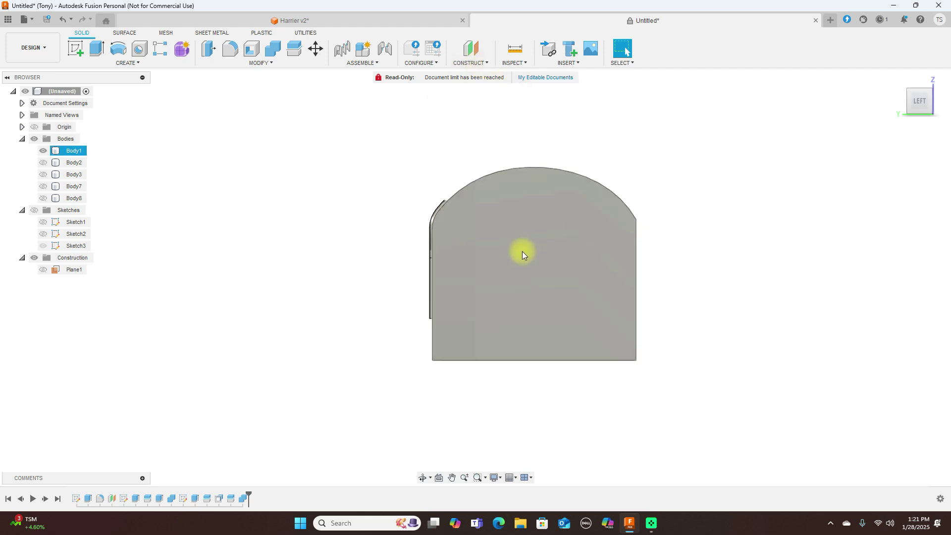
{"action": "left_click", "coordinate": [489, 64]}
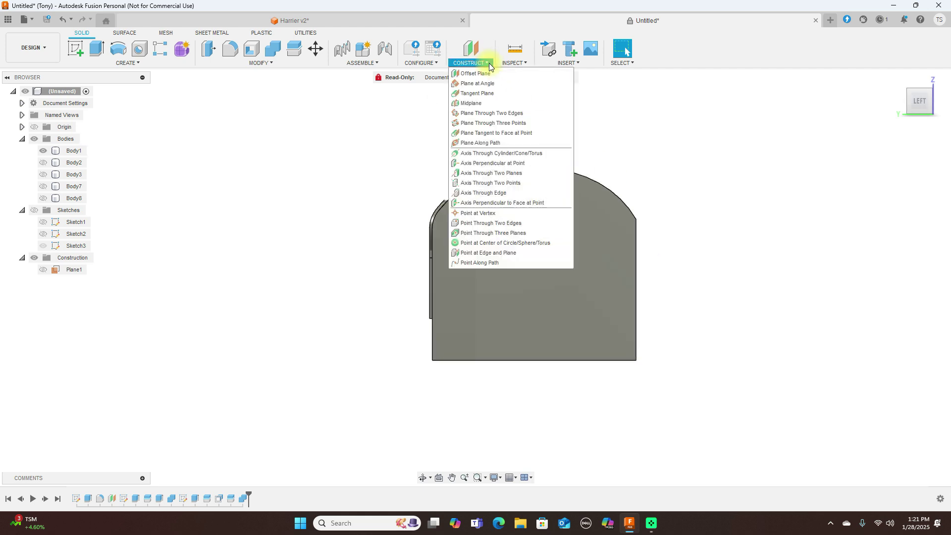
{"action": "left_click", "coordinate": [479, 75]}
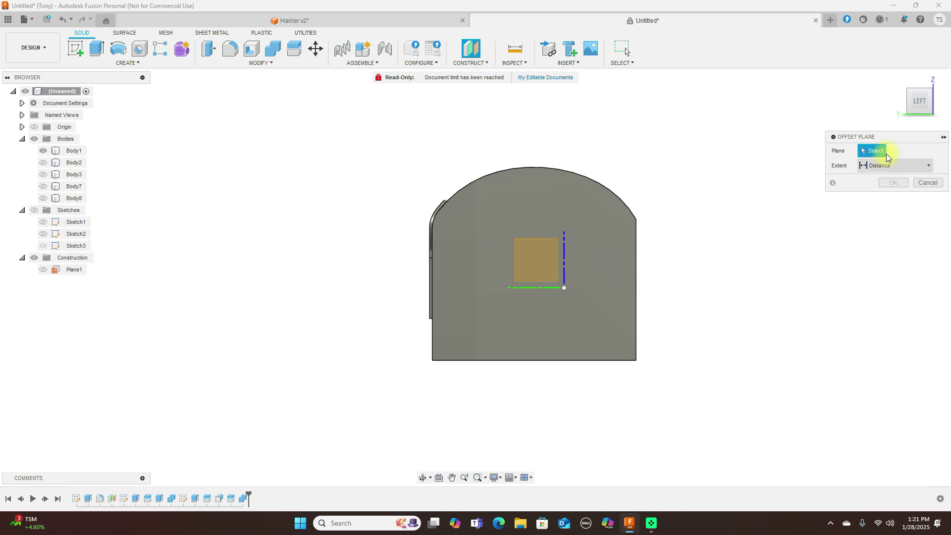
{"action": "left_click_drag", "start_coordinate": [913, 108], "coordinate": [916, 111]}
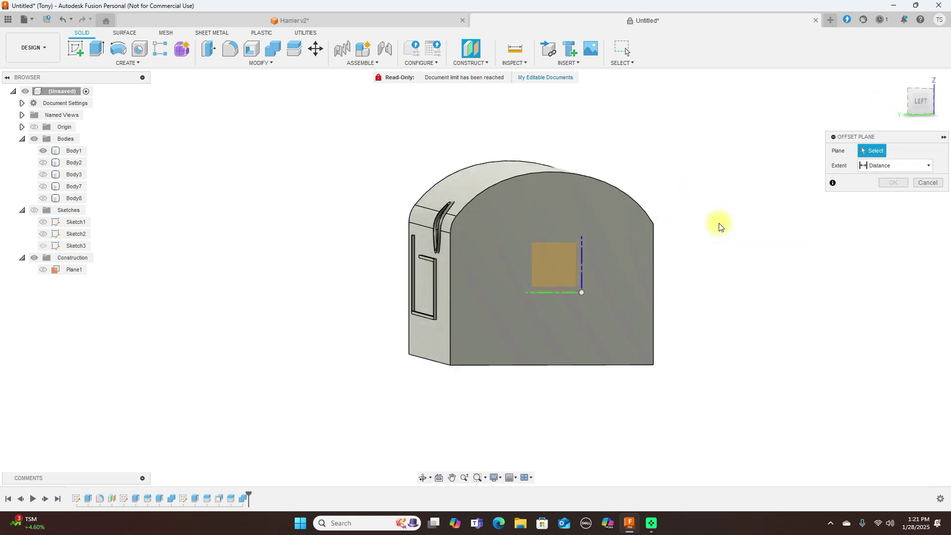
{"action": "mouse_move", "coordinate": [916, 102]}
{"action": "left_mouse_down"}
{"action": "mouse_move", "coordinate": [940, 110]}
{"action": "mouse_move", "coordinate": [938, 121]}
{"action": "left_mouse_up"}
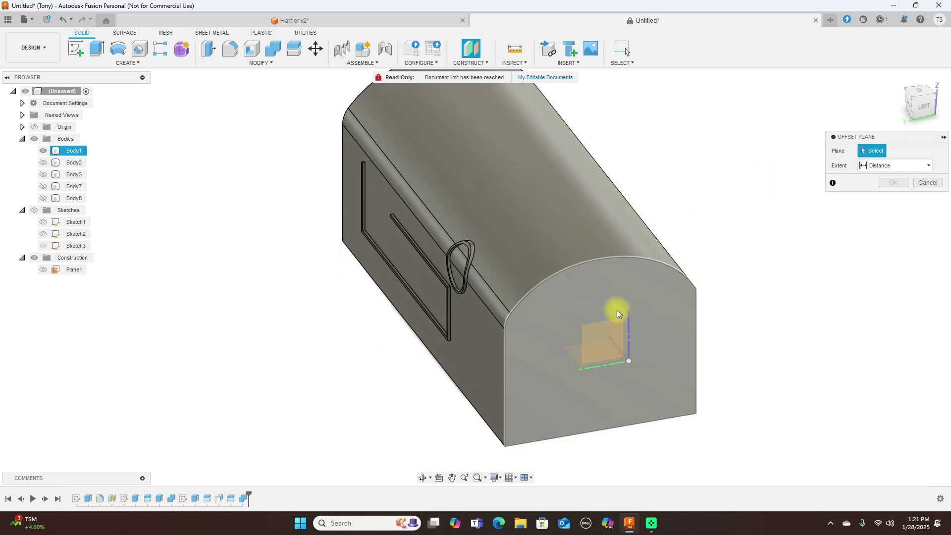
{"action": "left_click", "coordinate": [913, 102]}
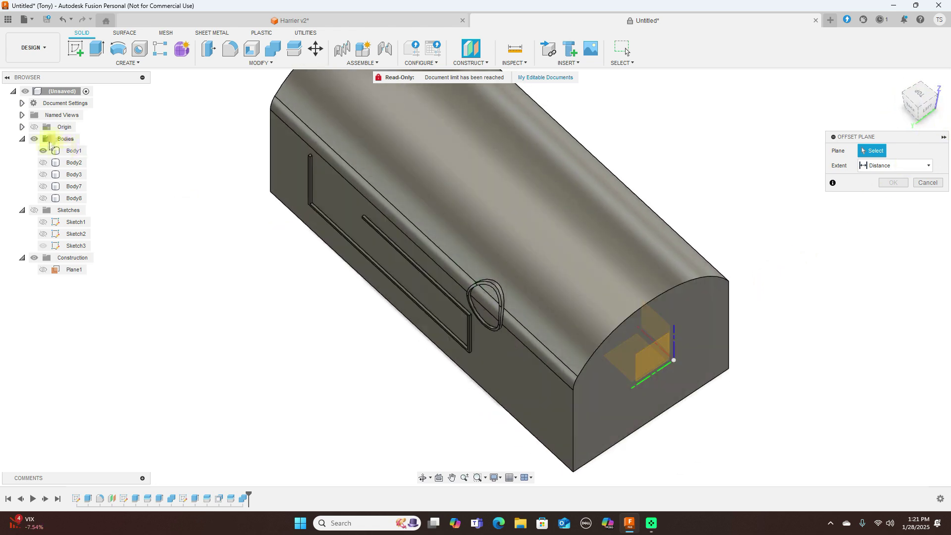
{"action": "left_click", "coordinate": [44, 152]}
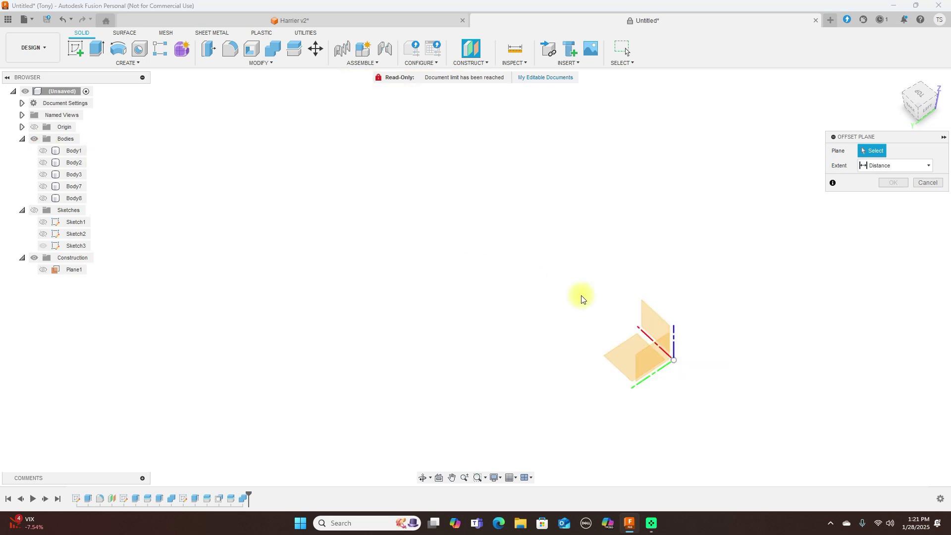
{"action": "left_click", "coordinate": [653, 314]}
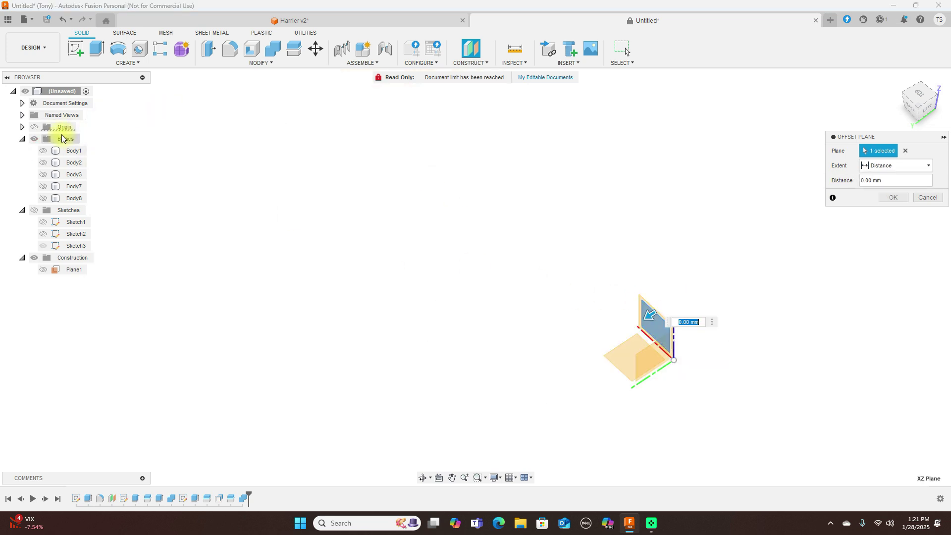
Step: Show Body1 again and create the plane at an offset of -30 mm, just outside the body's plain side
{"action": "left_click", "coordinate": [47, 151]}
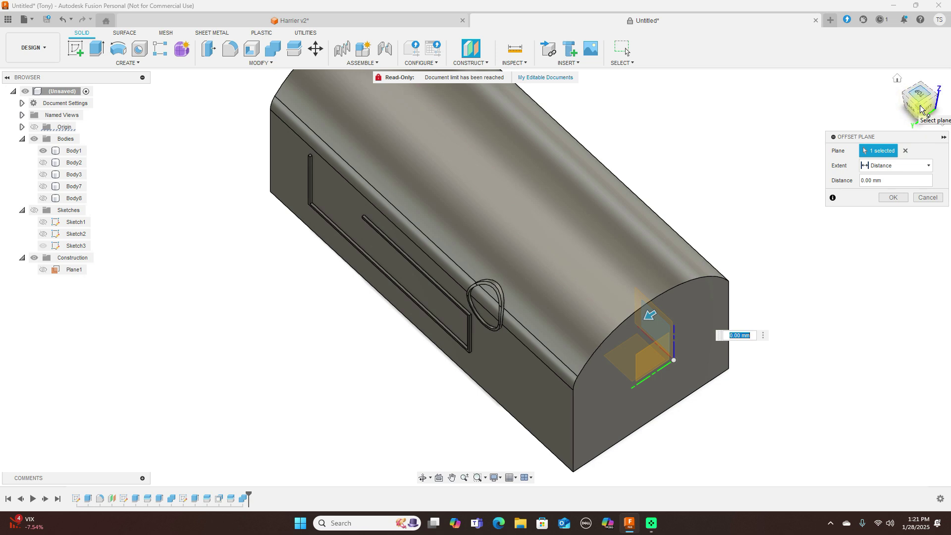
{"action": "left_click", "coordinate": [892, 91]}
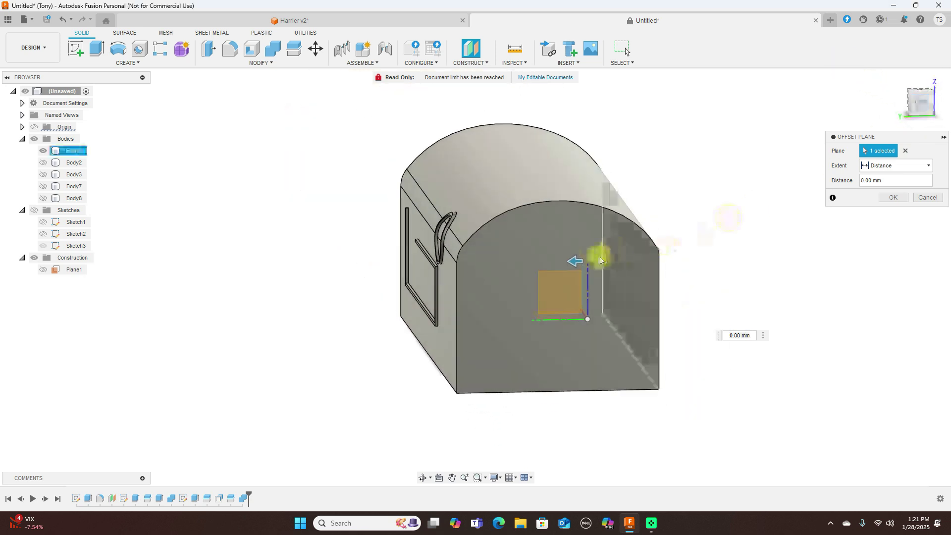
{"action": "left_click_drag", "start_coordinate": [579, 260], "coordinate": [676, 257]}
{"action": "left_click", "coordinate": [921, 105]}
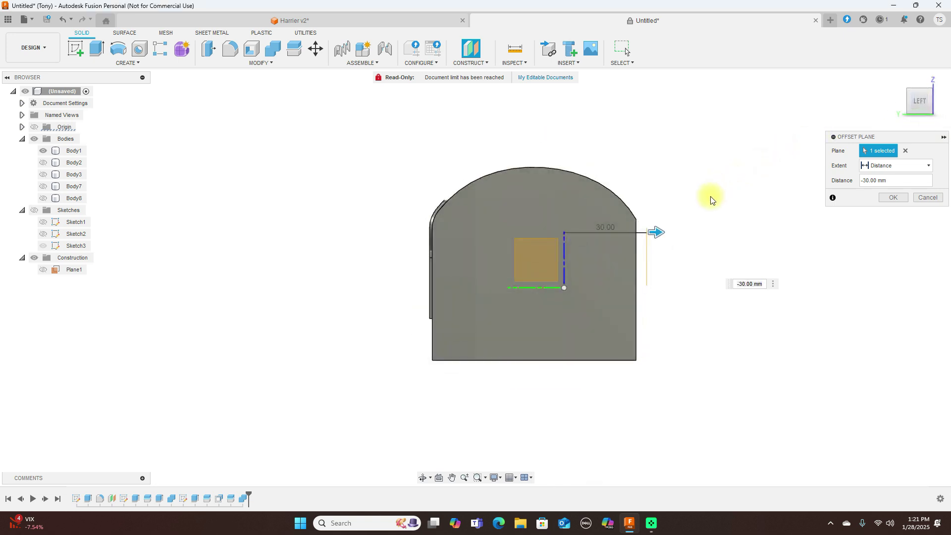
{"action": "scroll", "coordinate": [653, 261], "scroll_direction": "up", "scroll_amount": 2}
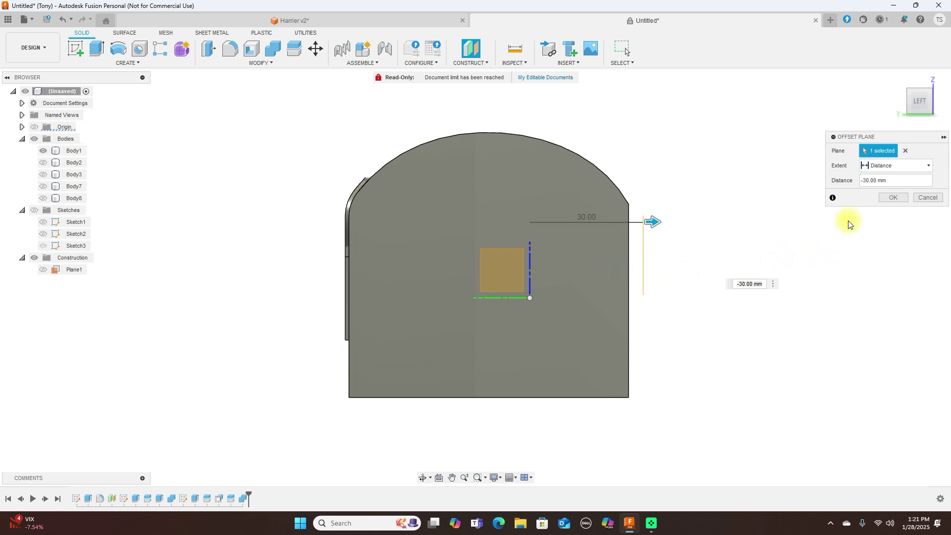
{"action": "left_click", "coordinate": [894, 198]}
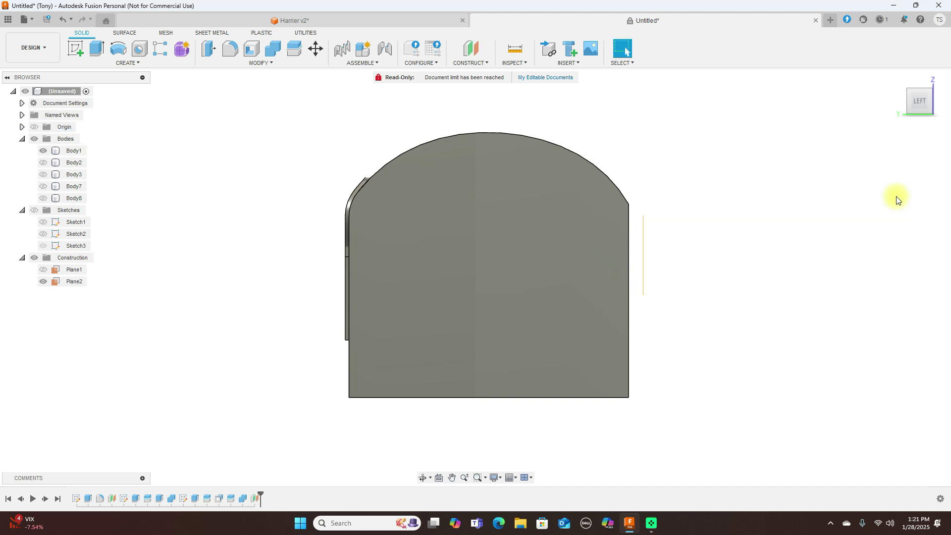
Step: Start a sketch on the new offset plane beside the body's plain side
{"action": "left_click", "coordinate": [931, 108]}
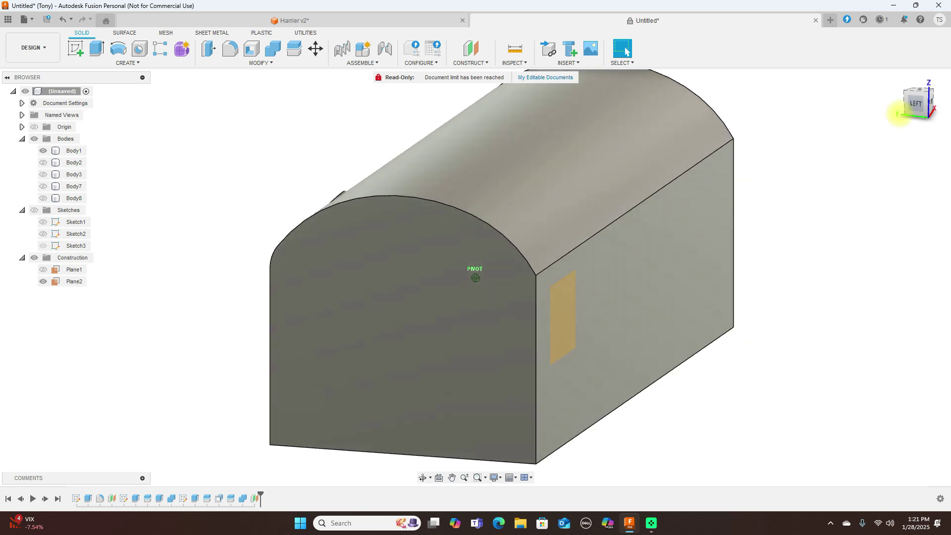
{"action": "left_click", "coordinate": [567, 312]}
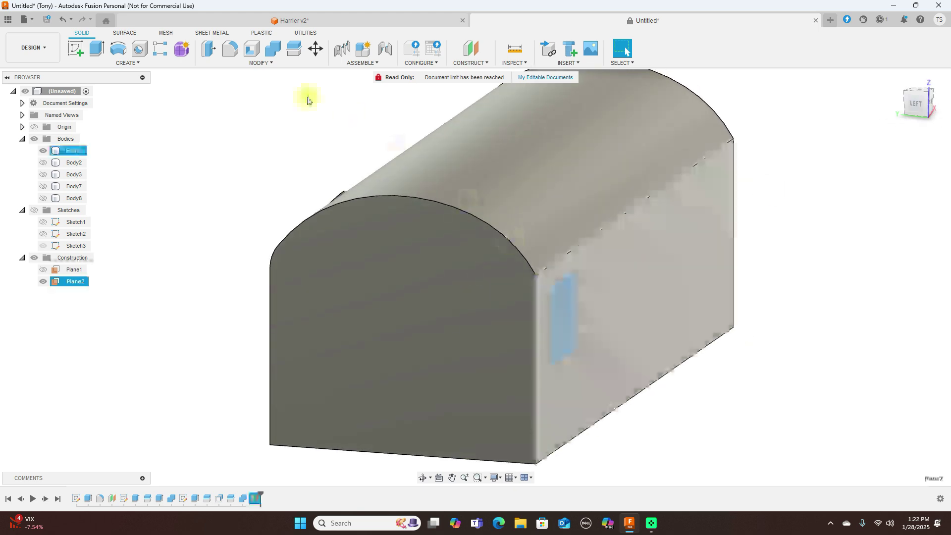
{"action": "left_click", "coordinate": [78, 52]}
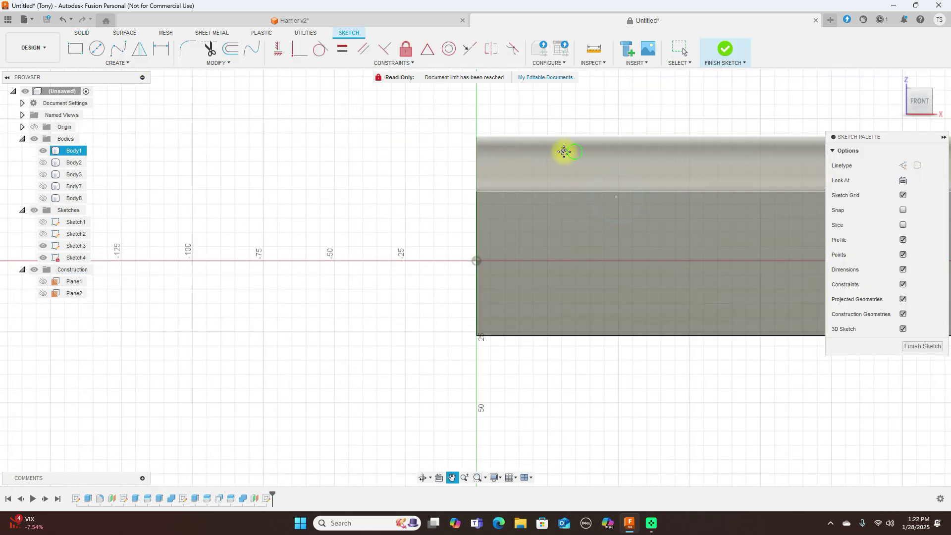
{"action": "scroll", "coordinate": [759, 187], "scroll_direction": "down", "scroll_amount": 2}
{"action": "middle_click_drag", "start_coordinate": [777, 174], "coordinate": [717, 179]}
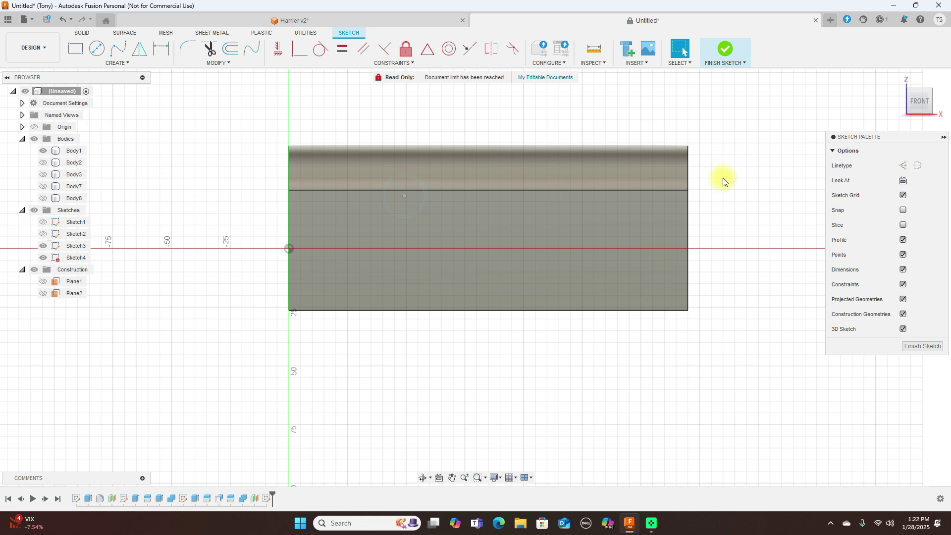
Step: Sketch an open stepped path of ten connected horizontal and vertical lines across the side wall, starting with a vertical segment about 25 mm long
{"action": "key", "text": "l"}
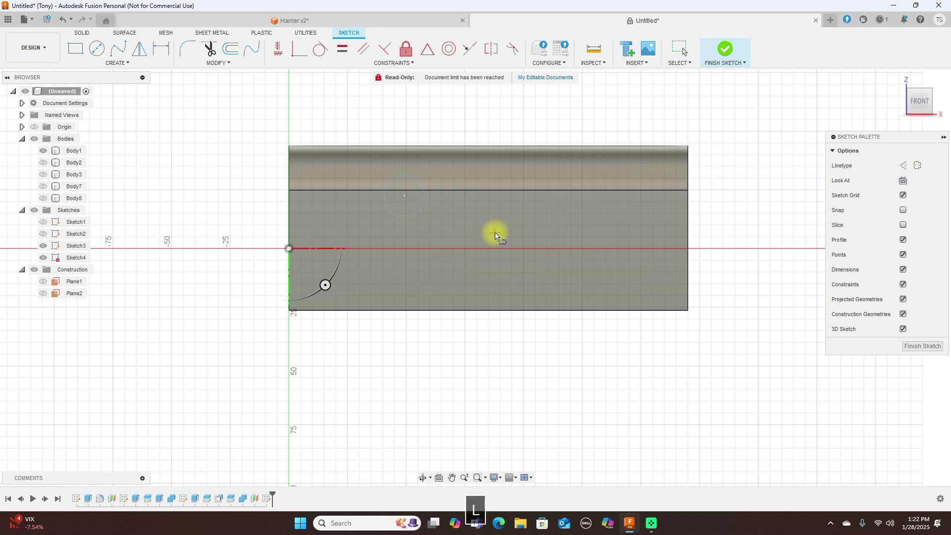
{"action": "left_click", "coordinate": [324, 202]}
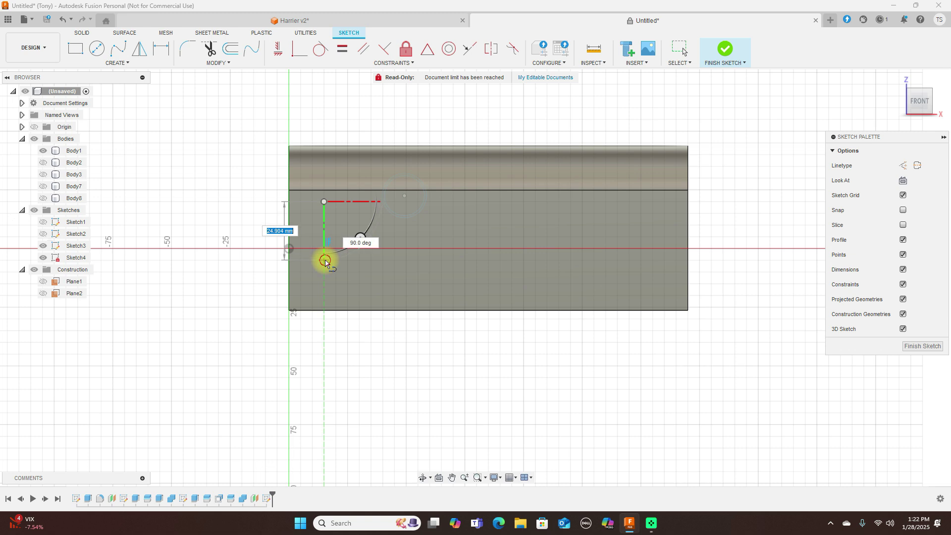
{"action": "left_click", "coordinate": [324, 260]}
{"action": "left_click", "coordinate": [387, 260]}
{"action": "left_click", "coordinate": [388, 294]}
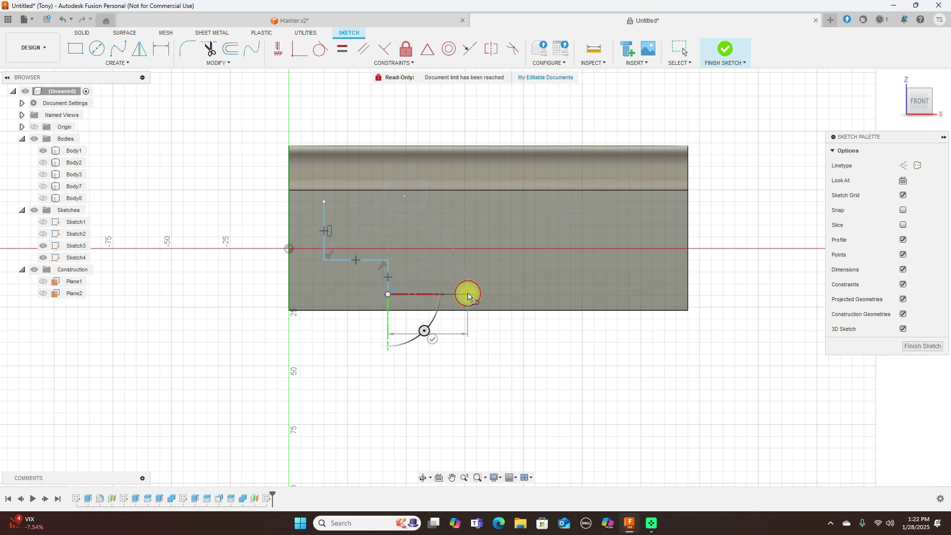
{"action": "left_click", "coordinate": [467, 294]}
{"action": "left_click", "coordinate": [467, 200]}
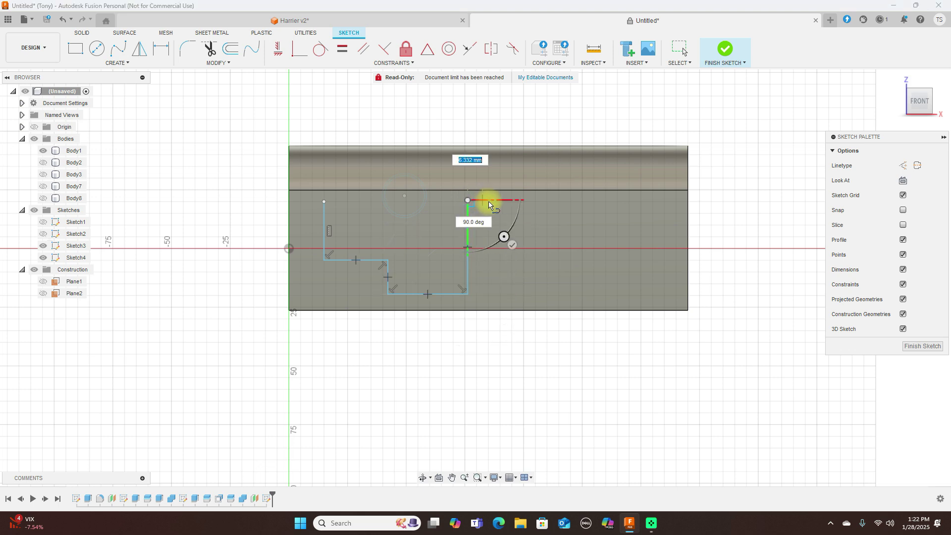
{"action": "left_click", "coordinate": [500, 200]}
{"action": "left_click", "coordinate": [500, 235]}
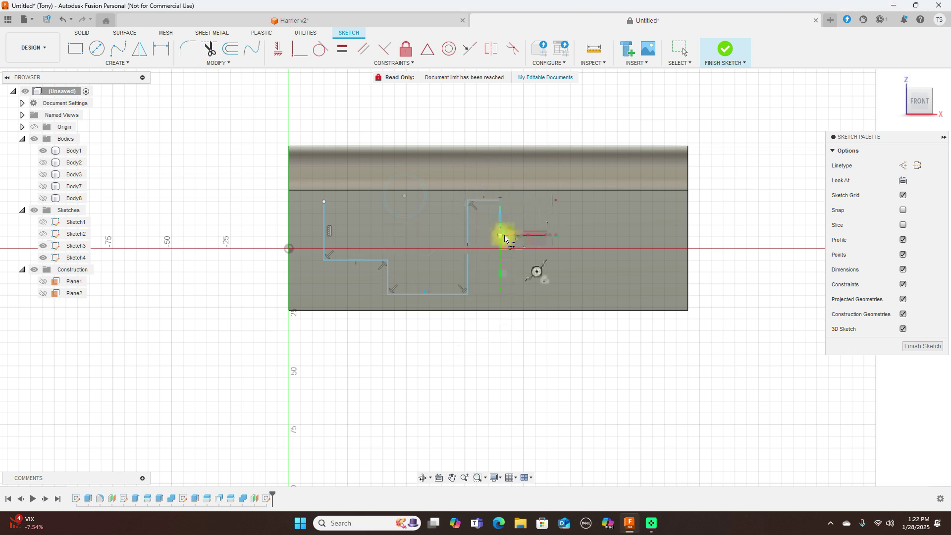
{"action": "left_click", "coordinate": [570, 236]}
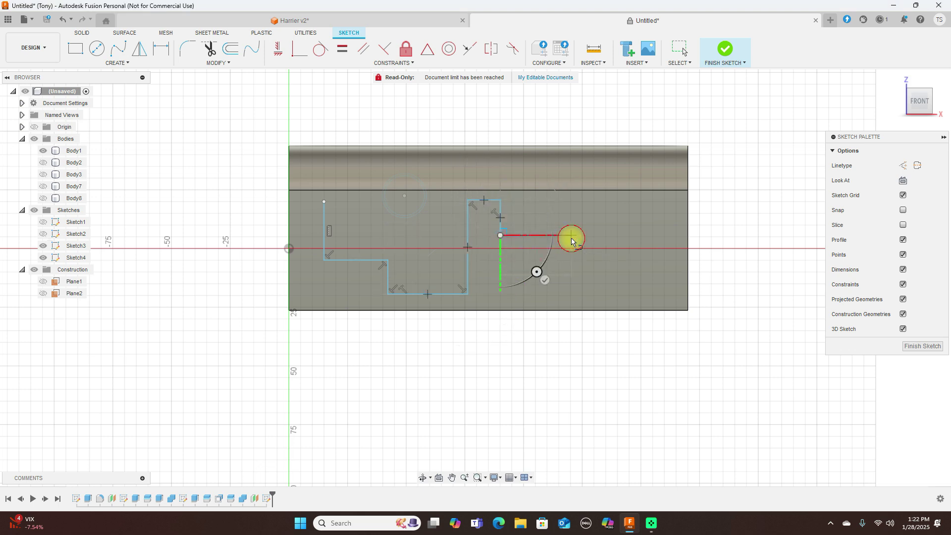
{"action": "left_click", "coordinate": [567, 287]}
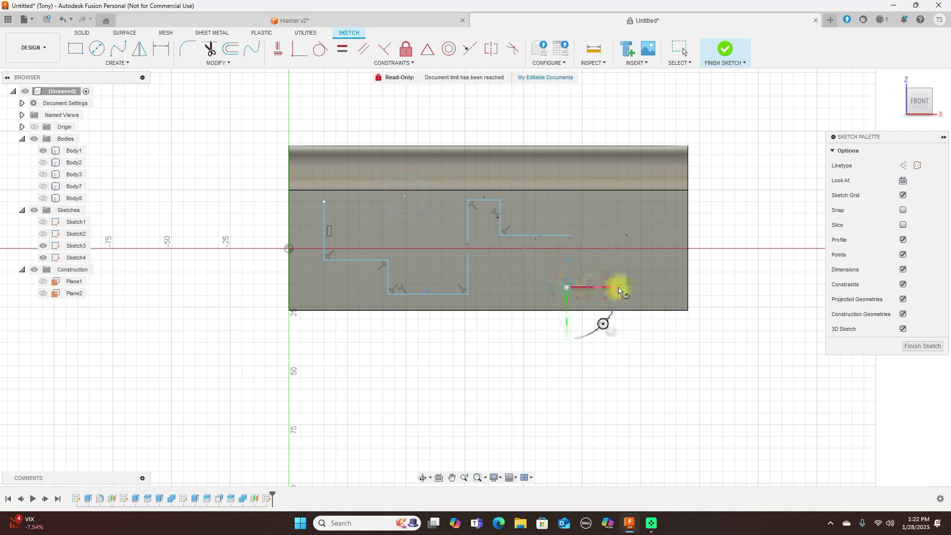
{"action": "left_click", "coordinate": [673, 289]}
{"action": "right_click", "coordinate": [672, 291]}
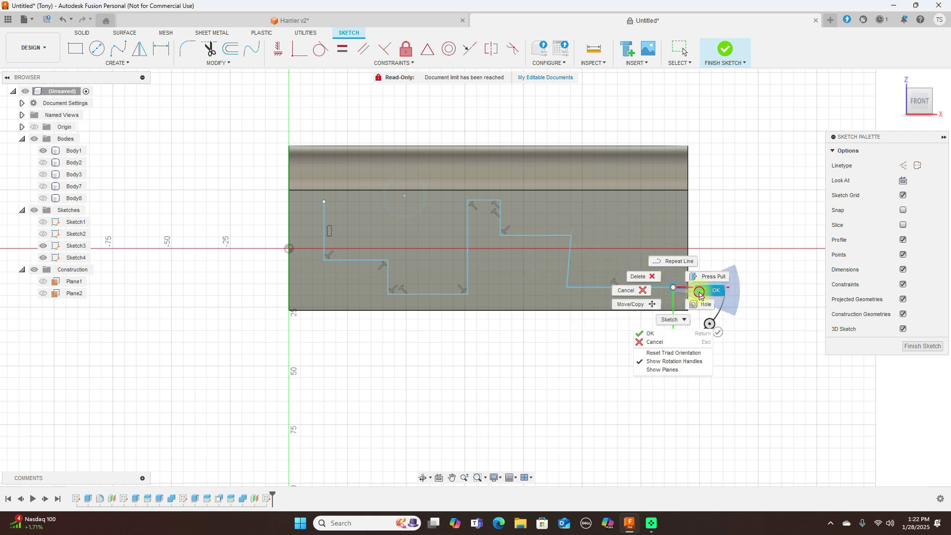
{"action": "left_click", "coordinate": [622, 278]}
Step: Straighten the slanted segment by moving its lower corner directly beneath the upper one, and finish the sketch
{"action": "left_click_drag", "start_coordinate": [565, 287], "coordinate": [573, 287]}
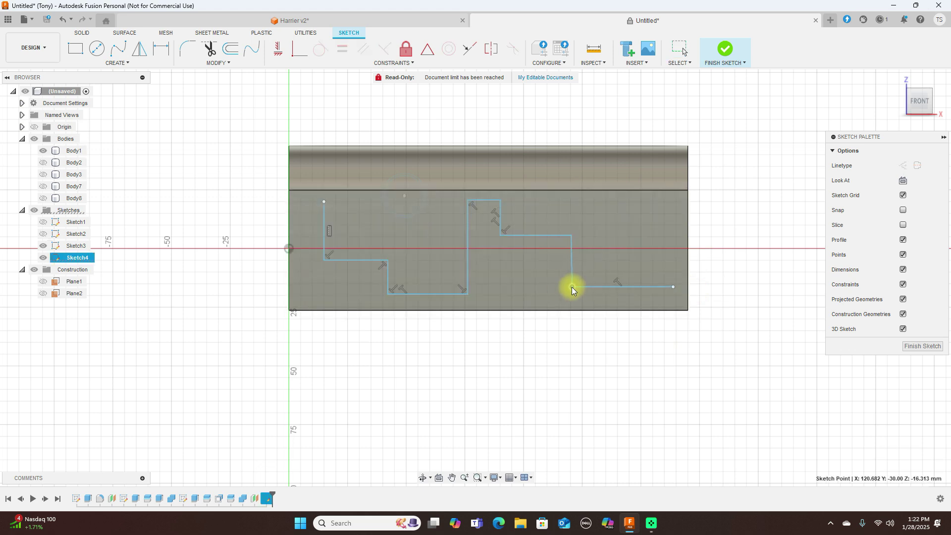
{"action": "left_click_drag", "start_coordinate": [571, 289], "coordinate": [571, 287]}
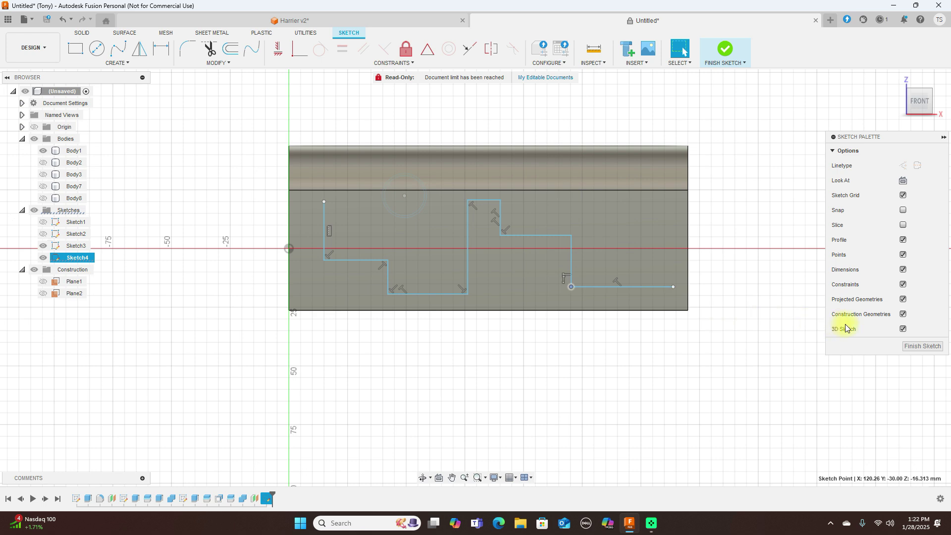
{"action": "left_click", "coordinate": [716, 64]}
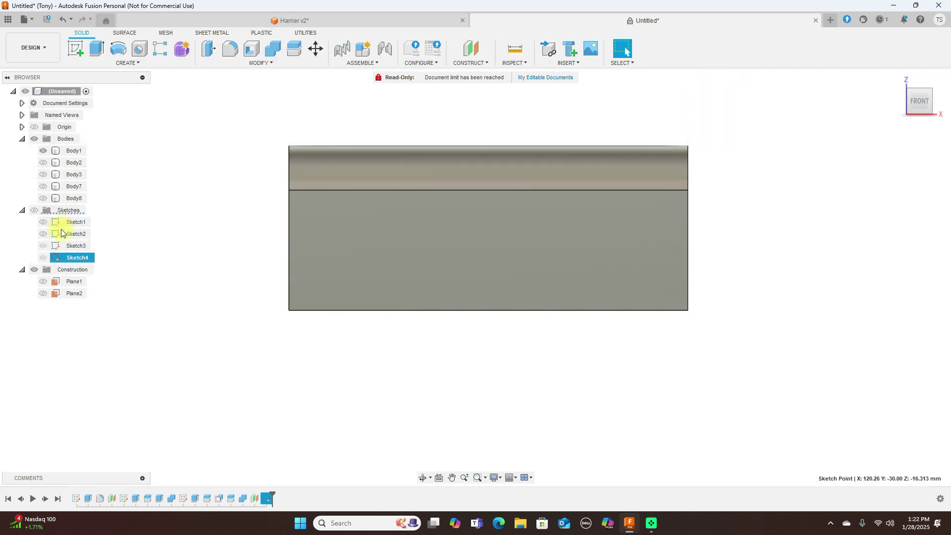
Step: Turn on the visibility of the sketches and view the stepped path against the body at an angle
{"action": "left_click", "coordinate": [34, 210]}
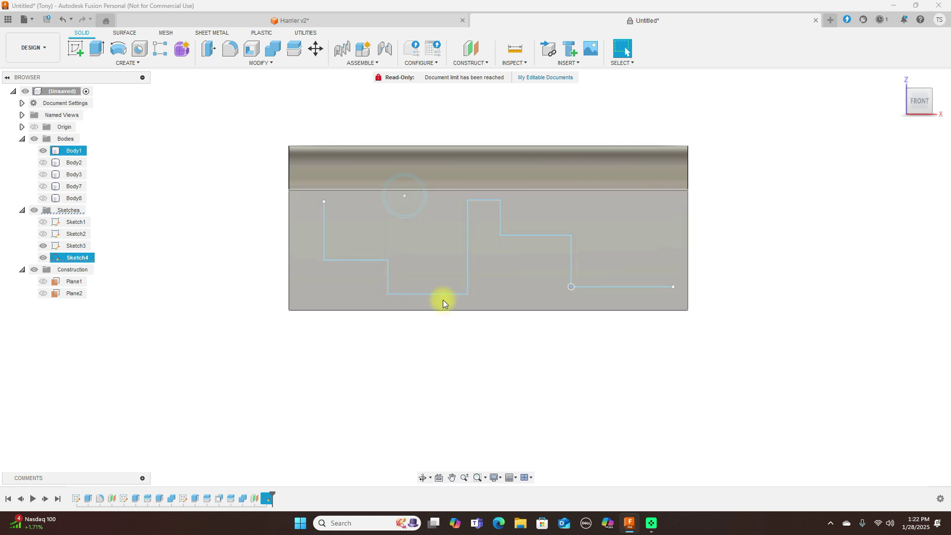
{"action": "left_click", "coordinate": [571, 286]}
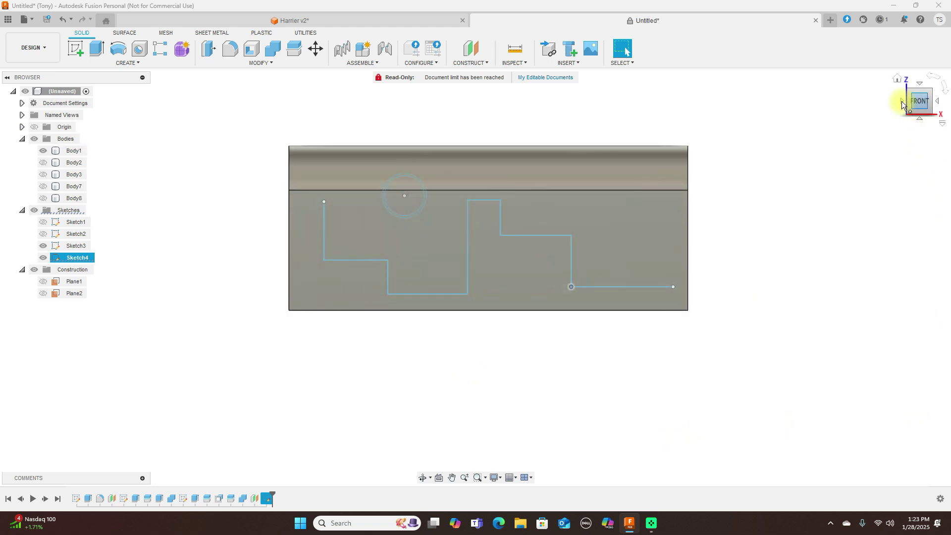
{"action": "left_click_drag", "start_coordinate": [908, 104], "coordinate": [943, 111]}
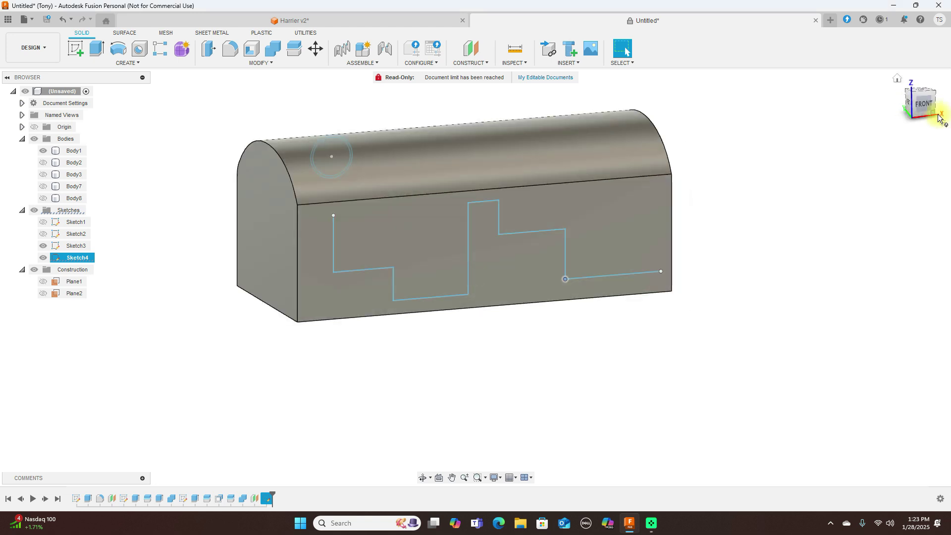
Step: Thin-extrude the stepped path 30 mm into the arched body as a new body, with 1 mm wall thickness on Side 1
{"action": "key", "text": "e"}
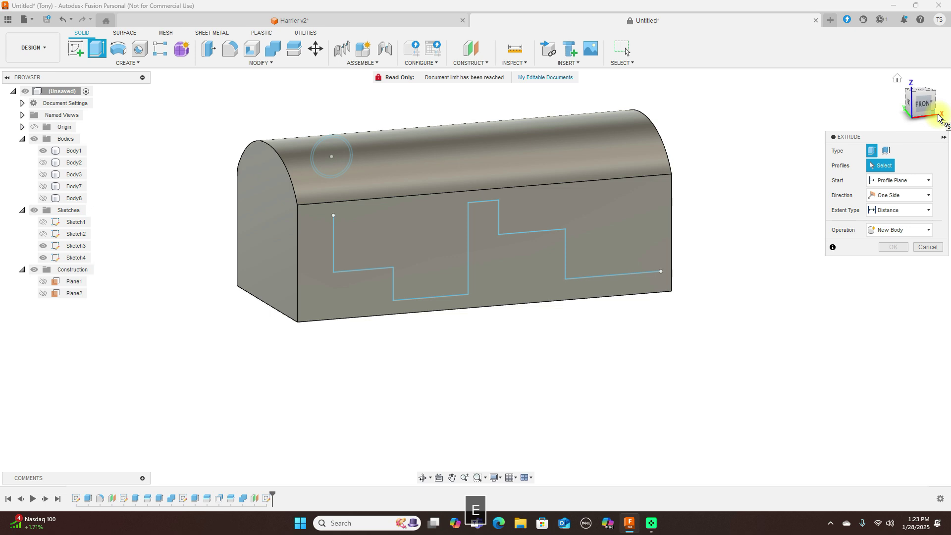
{"action": "left_click", "coordinate": [887, 151]}
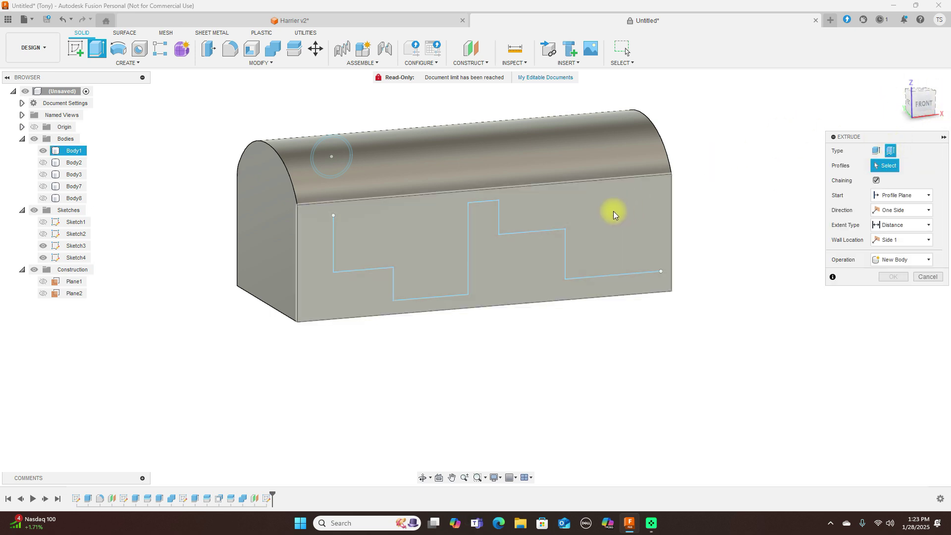
{"action": "left_click", "coordinate": [469, 247]}
{"action": "left_click_drag", "start_coordinate": [930, 103], "coordinate": [789, 127]}
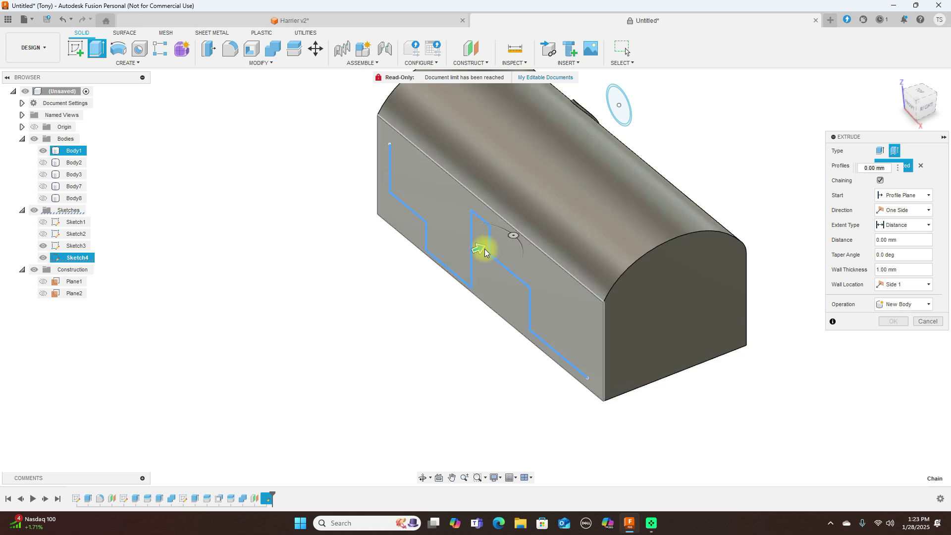
{"action": "left_click_drag", "start_coordinate": [484, 252], "coordinate": [548, 237]}
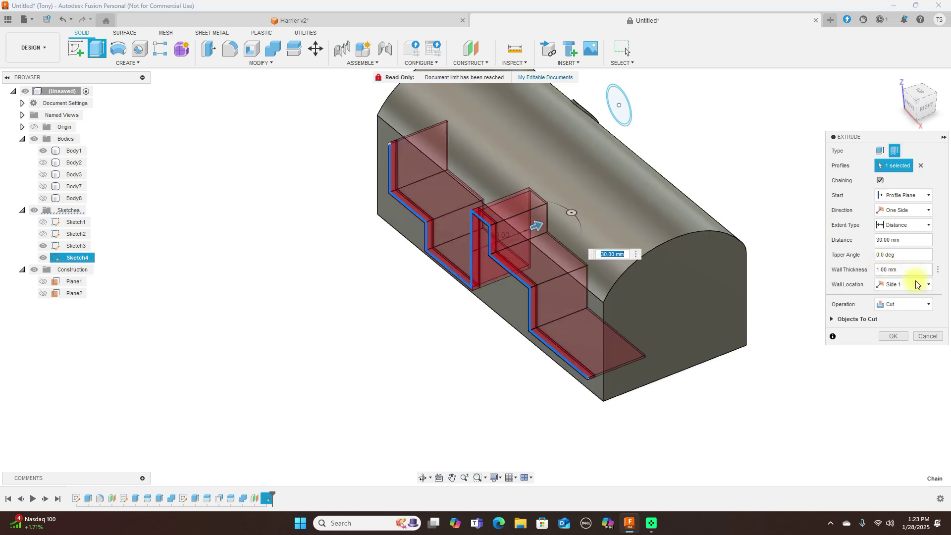
{"action": "left_click", "coordinate": [920, 304]}
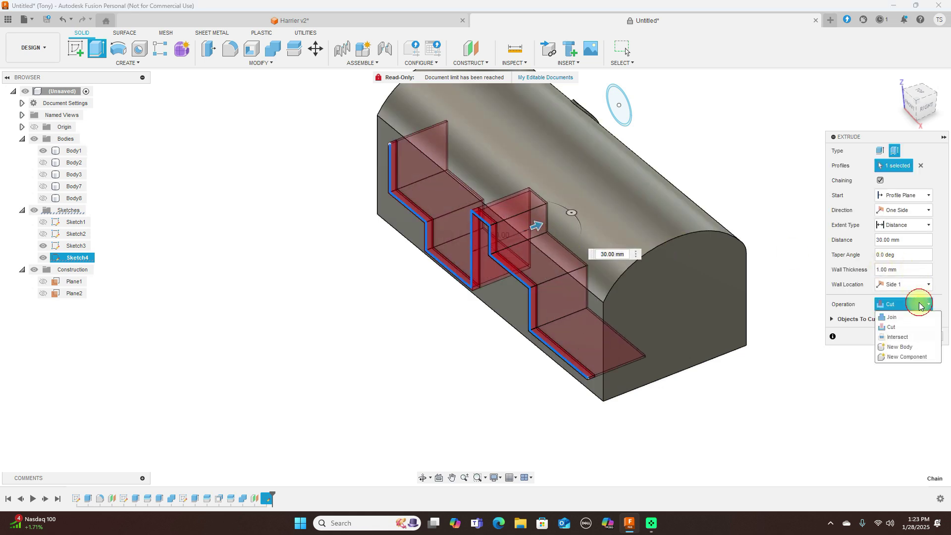
{"action": "left_click", "coordinate": [915, 347]}
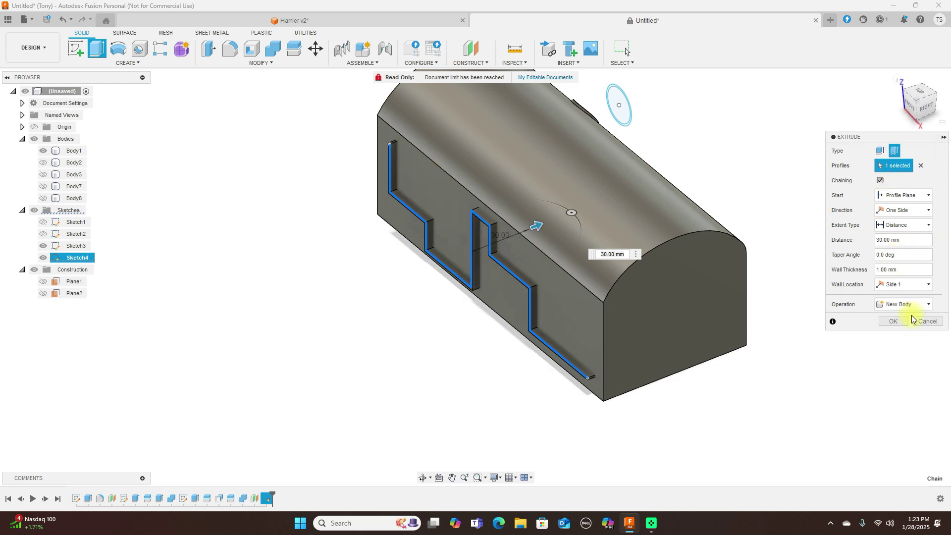
{"action": "left_click", "coordinate": [893, 321]}
Step: Toggle the new thin-walled body's visibility to check how it sits in the side wall
{"action": "mouse_move", "coordinate": [917, 110]}
{"action": "left_mouse_down"}
{"action": "mouse_move", "coordinate": [945, 90]}
{"action": "mouse_move", "coordinate": [909, 94]}
{"action": "mouse_move", "coordinate": [916, 102]}
{"action": "left_mouse_up"}
{"action": "left_click", "coordinate": [463, 194]}
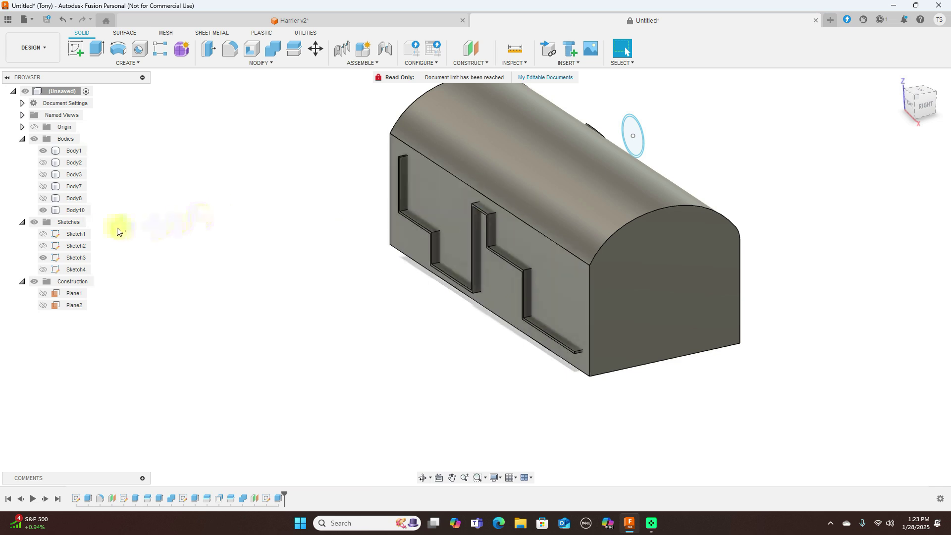
{"action": "left_click", "coordinate": [43, 210]}
{"action": "left_click", "coordinate": [43, 210]}
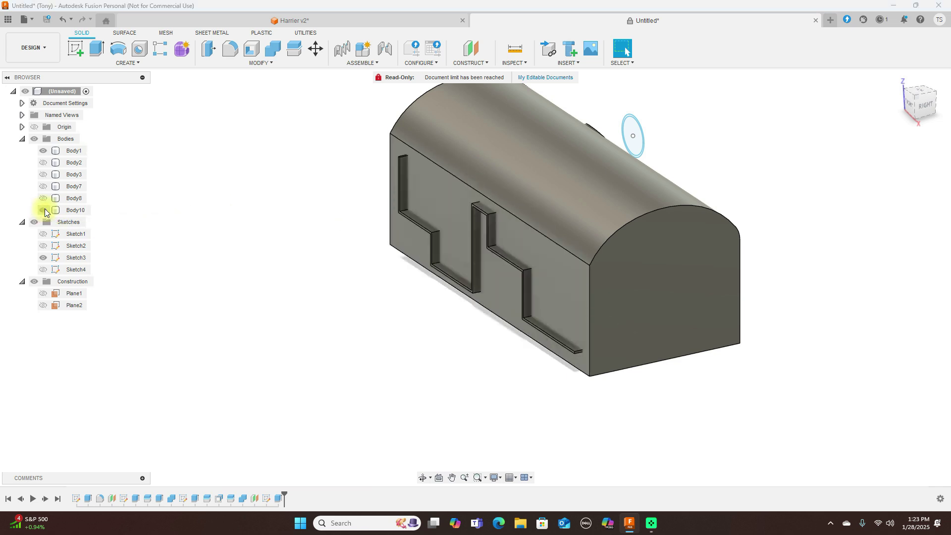
{"action": "left_click", "coordinate": [45, 210]}
{"action": "left_click", "coordinate": [44, 210]}
{"action": "left_click", "coordinate": [439, 143]}
{"action": "left_click", "coordinate": [430, 182]}
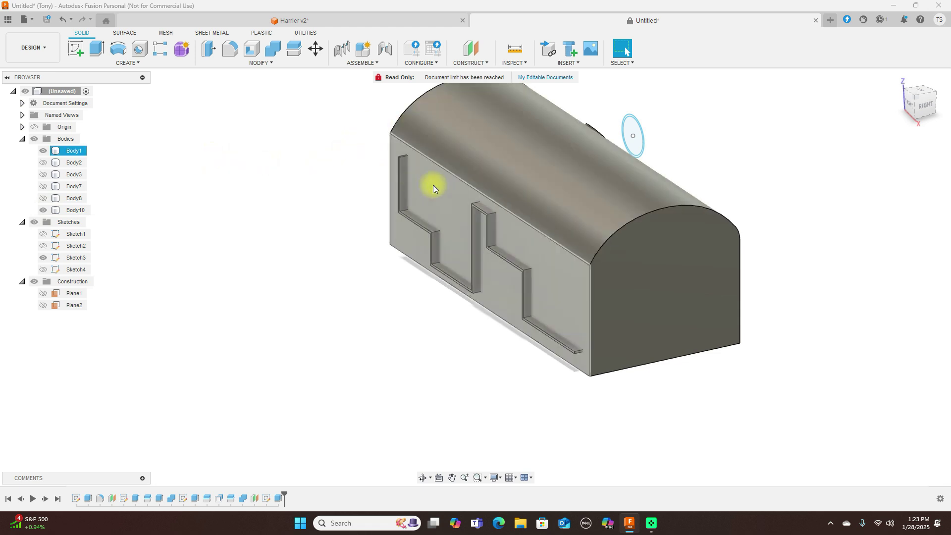
Step: Split the thin-walled stepped body, using the arched body as the splitting tool
{"action": "left_click", "coordinate": [292, 49]}
{"action": "left_click", "coordinate": [434, 241]}
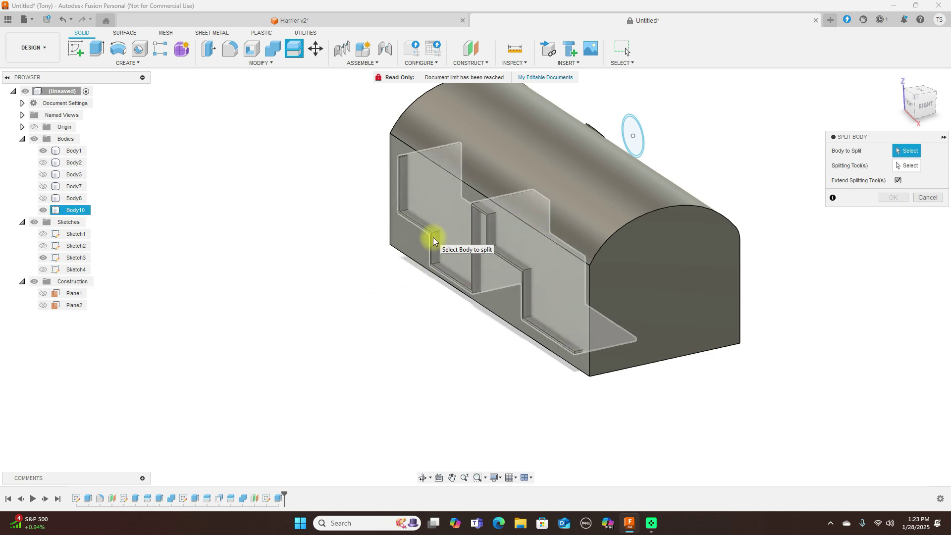
{"action": "left_click", "coordinate": [431, 241]}
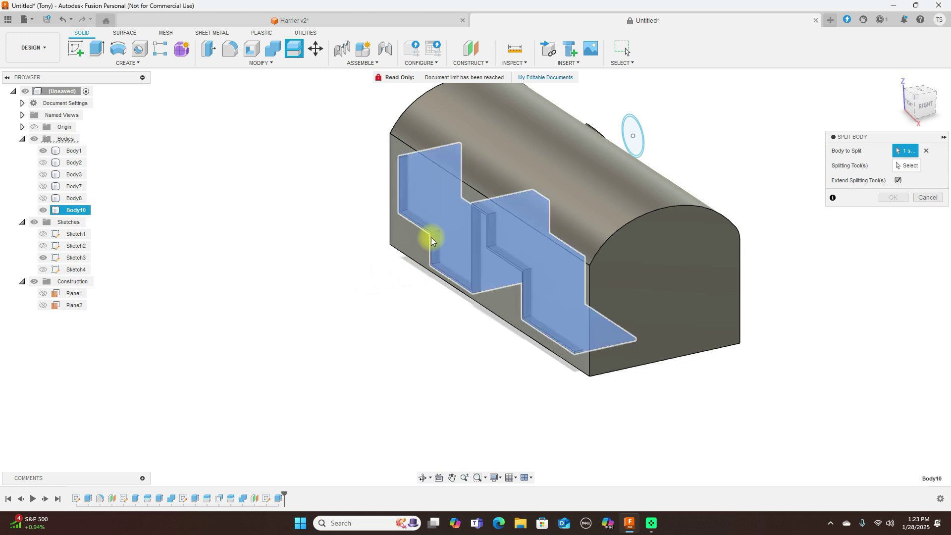
{"action": "left_click", "coordinate": [910, 171]}
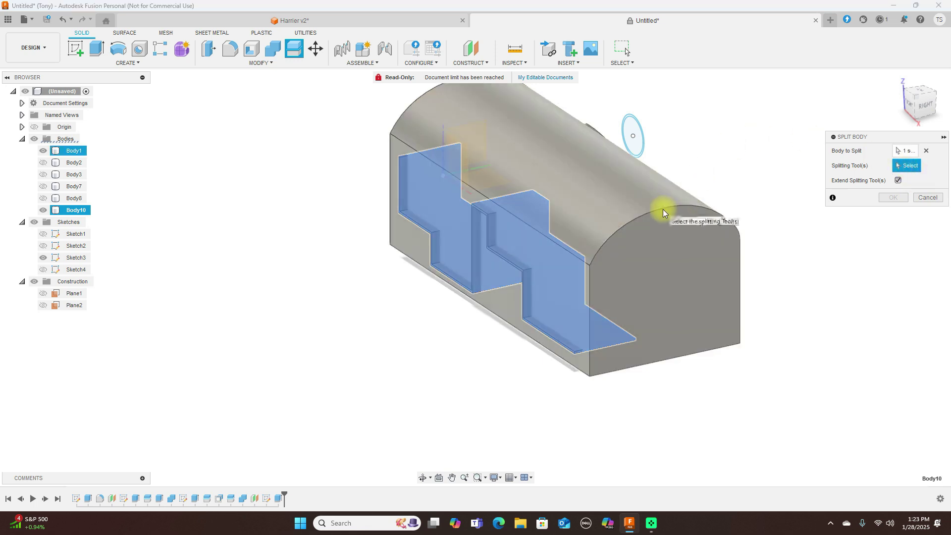
{"action": "left_click", "coordinate": [663, 211]}
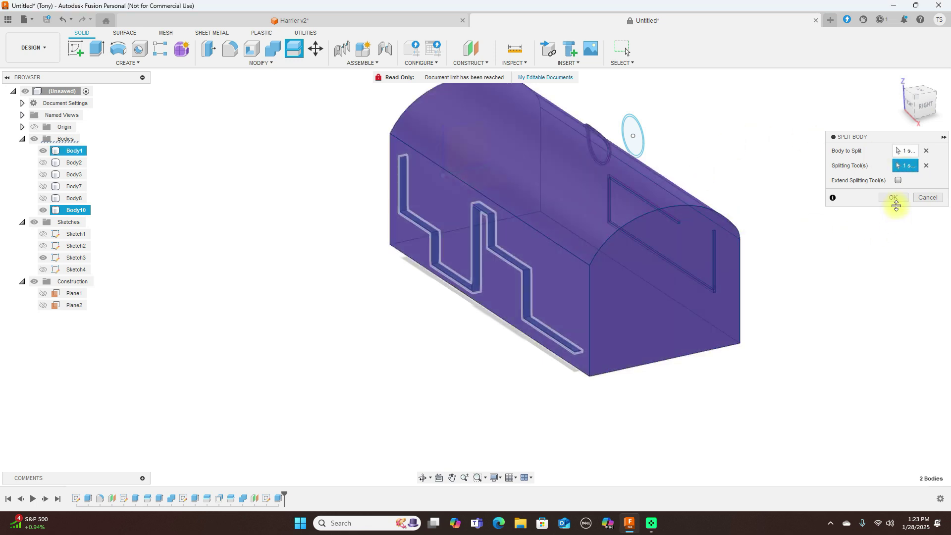
{"action": "left_click", "coordinate": [894, 198]}
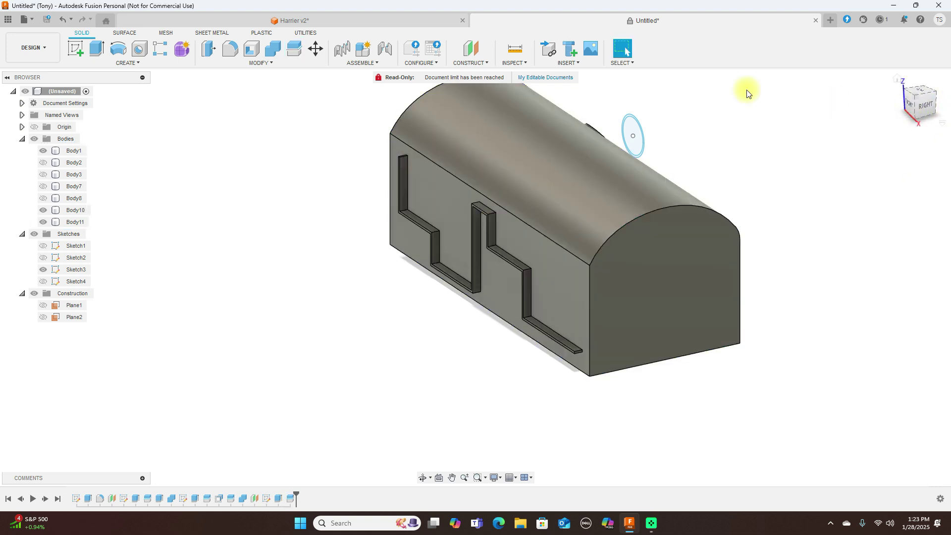
Step: Check the two split pieces with the arched body hidden, hide the protruding outer piece, and show the arched body again
{"action": "left_click", "coordinate": [393, 168]}
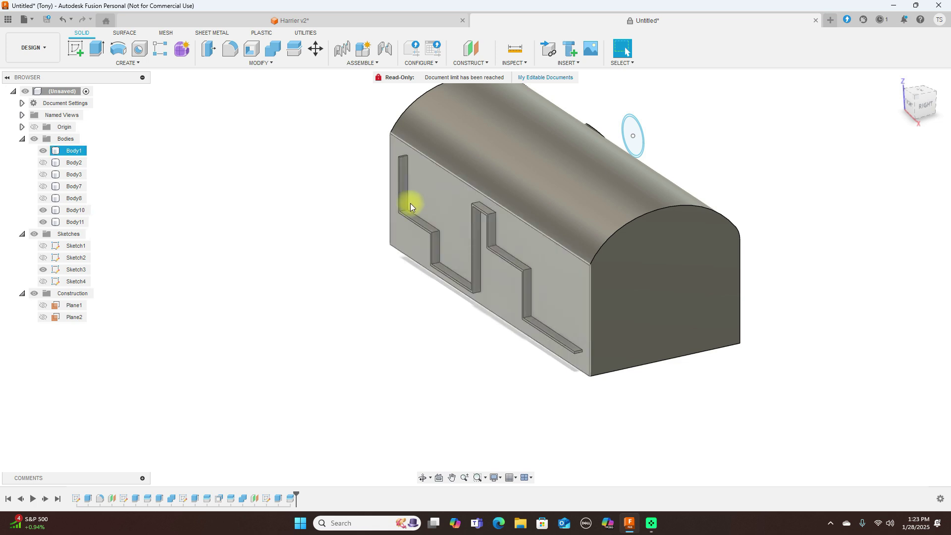
{"action": "scroll", "coordinate": [435, 238], "scroll_direction": "up", "scroll_amount": 2}
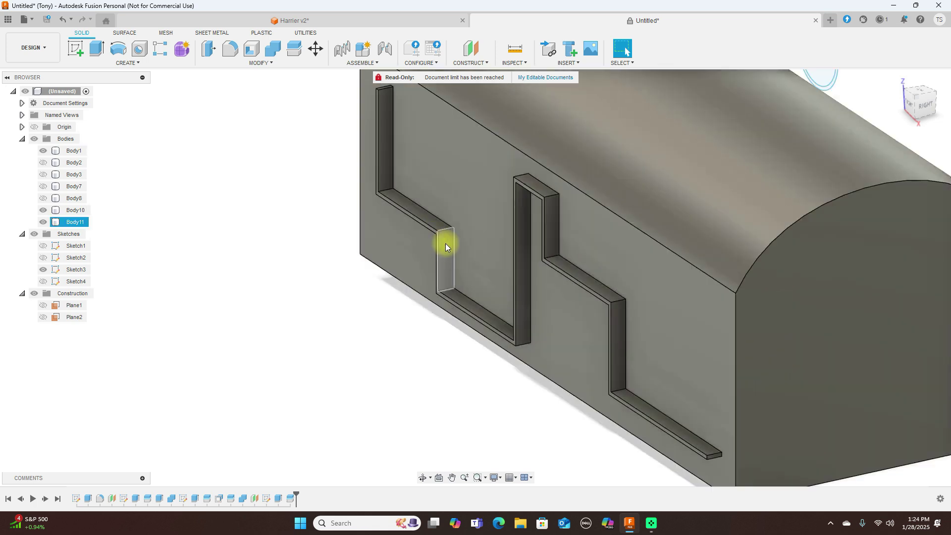
{"action": "scroll", "coordinate": [445, 243], "scroll_direction": "down", "scroll_amount": 3}
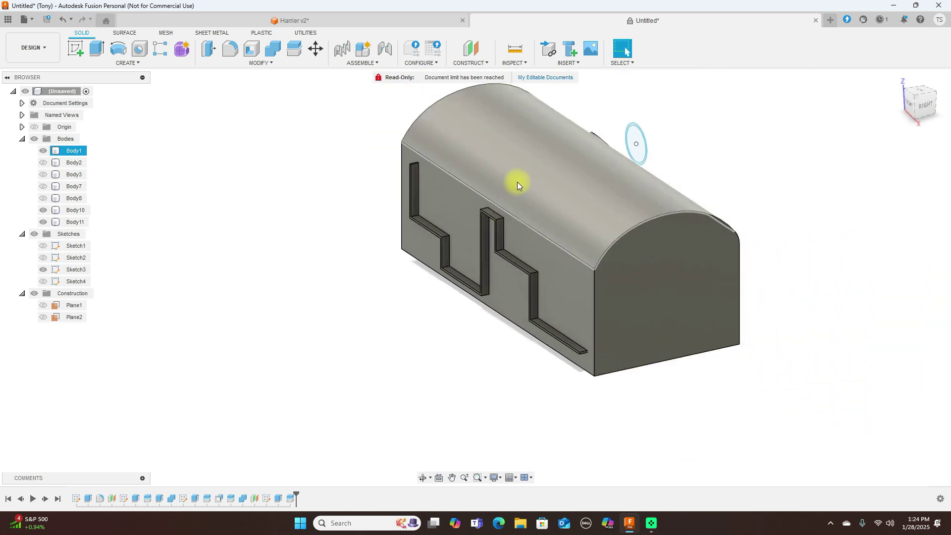
{"action": "left_click", "coordinate": [43, 151]}
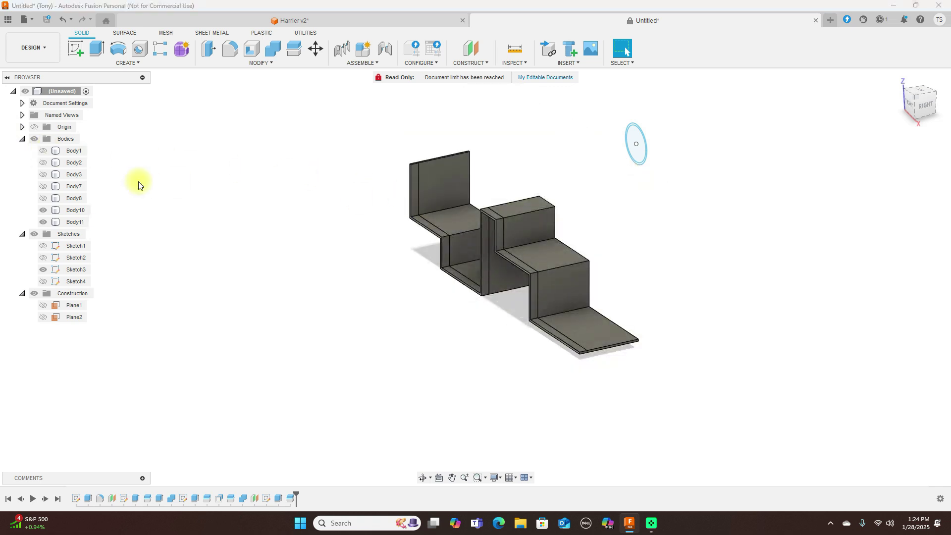
{"action": "left_click", "coordinate": [43, 210]}
{"action": "left_click", "coordinate": [44, 210]}
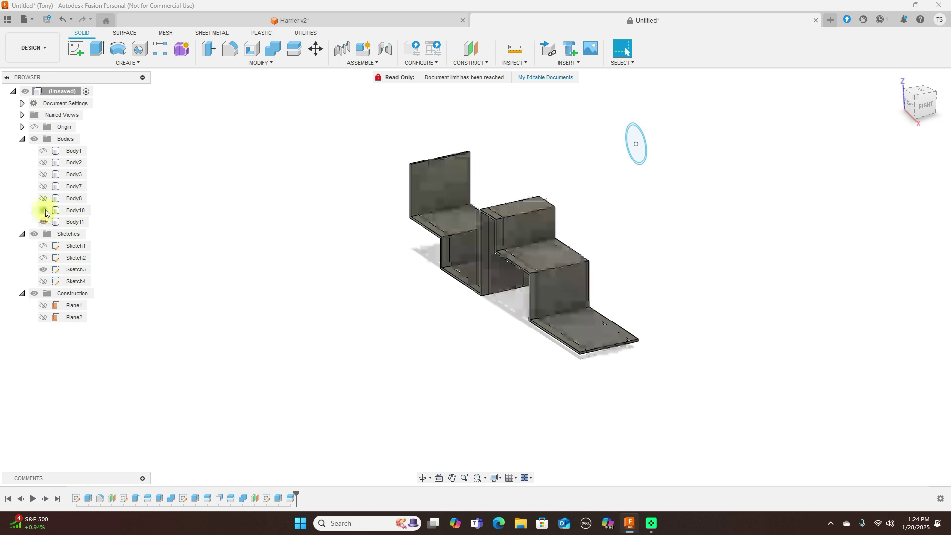
{"action": "left_click", "coordinate": [45, 222]}
{"action": "left_click", "coordinate": [45, 222]}
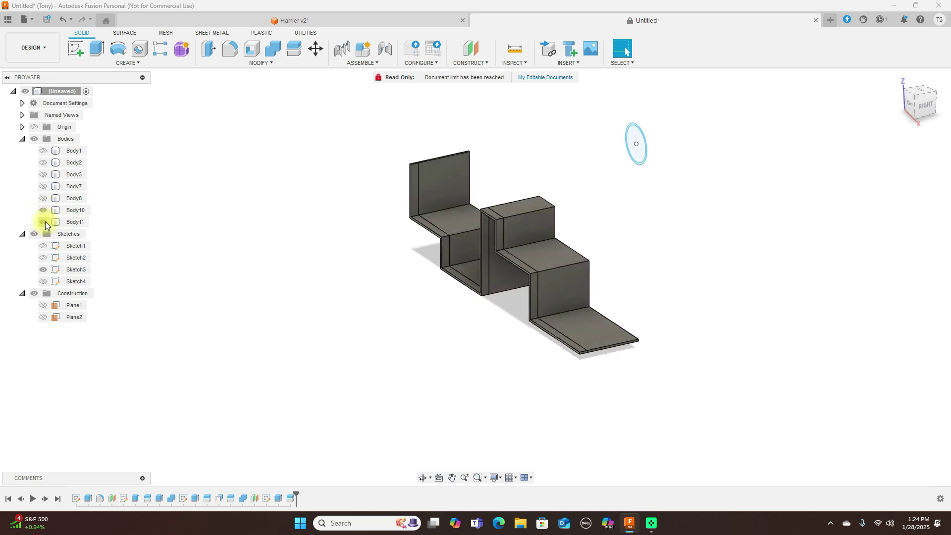
{"action": "left_click", "coordinate": [45, 222]}
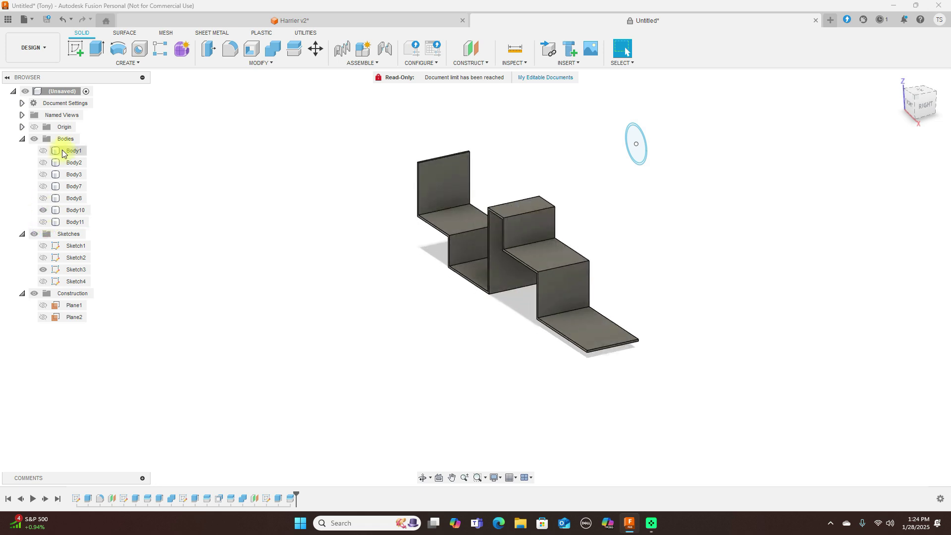
{"action": "left_click", "coordinate": [46, 152]}
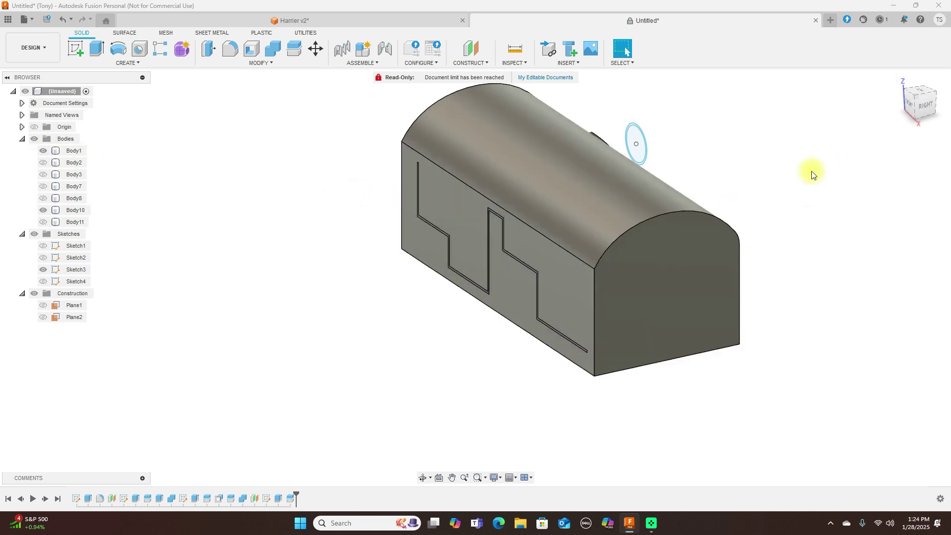
Step: Reopen the thin extrude feature to review its wall thickness setting, and cancel the edit
{"action": "left_click", "coordinate": [918, 105]}
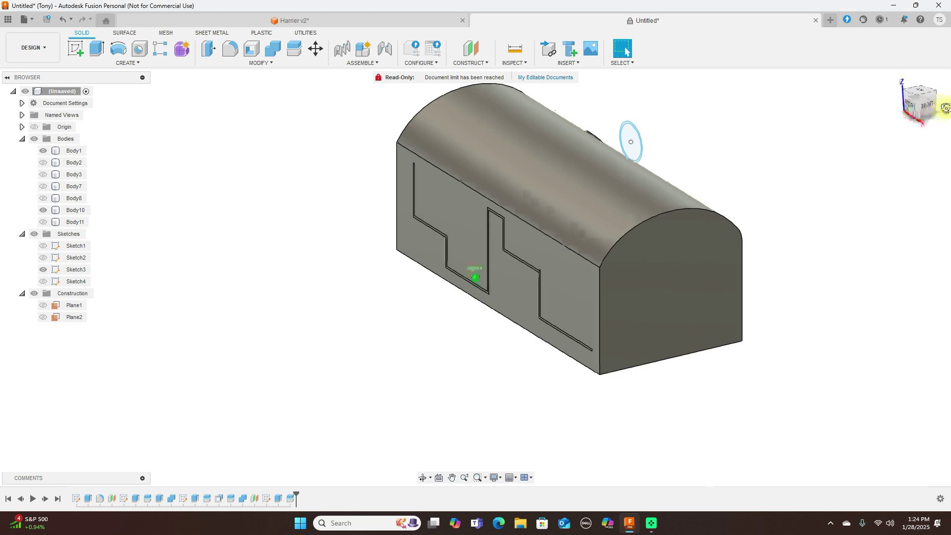
{"action": "scroll", "coordinate": [730, 190], "scroll_direction": "up", "scroll_amount": 2}
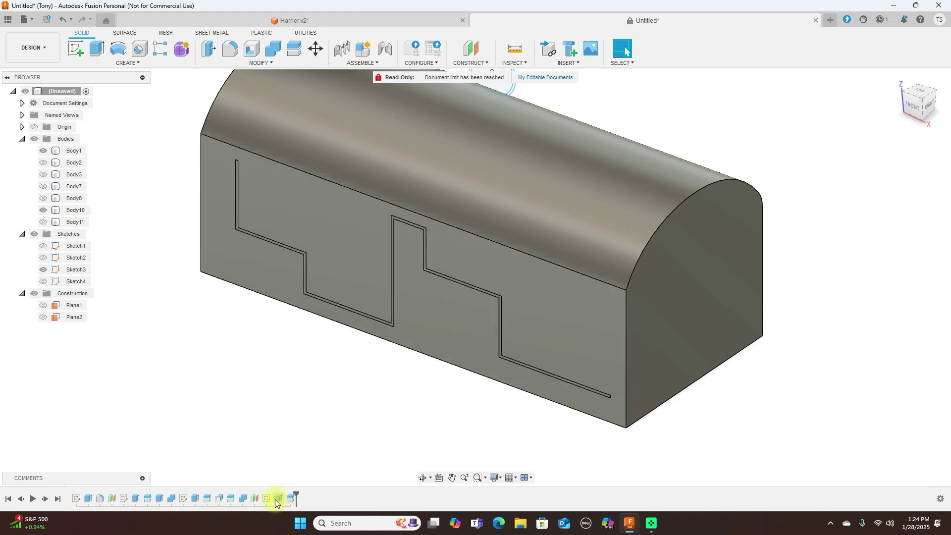
{"action": "left_click", "coordinate": [275, 499]}
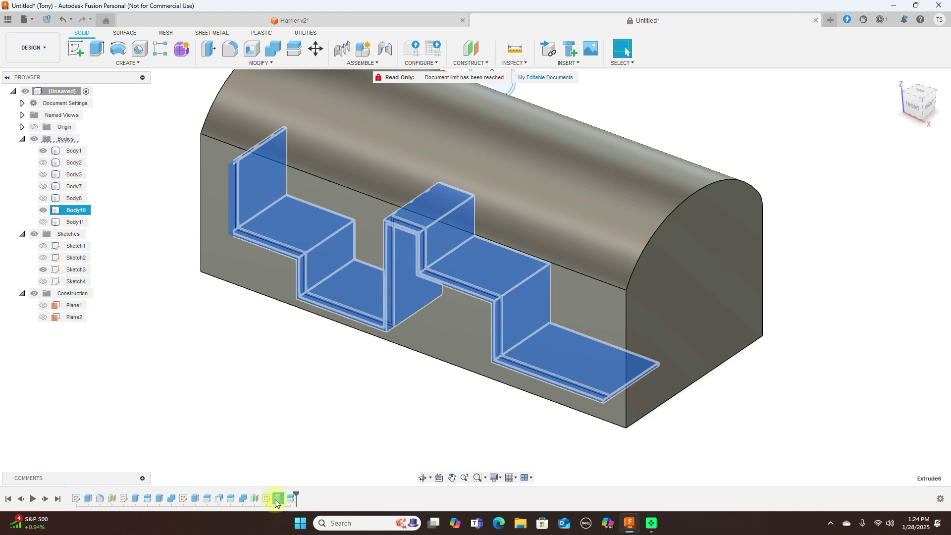
{"action": "right_click", "coordinate": [275, 499]}
{"action": "left_click", "coordinate": [302, 393]}
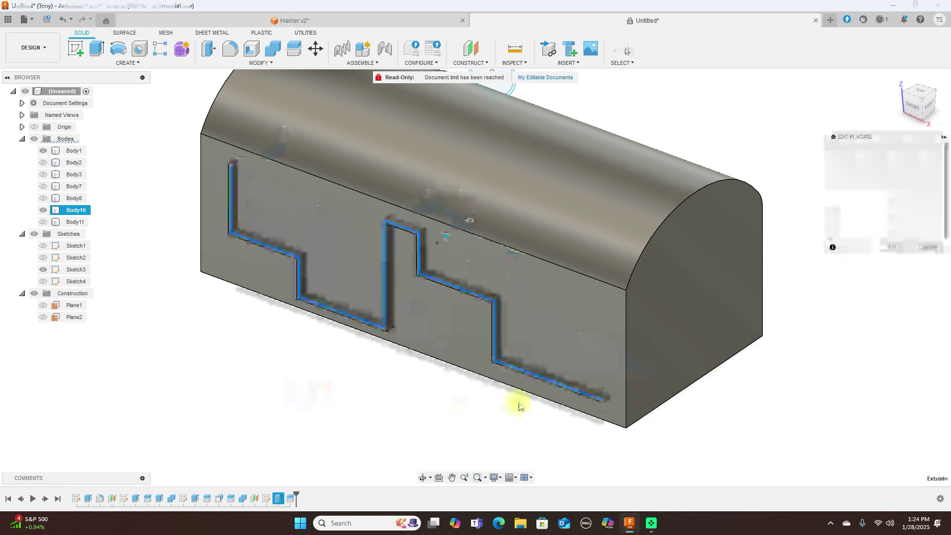
{"action": "scroll", "coordinate": [949, 324], "scroll_direction": "up", "scroll_amount": 1}
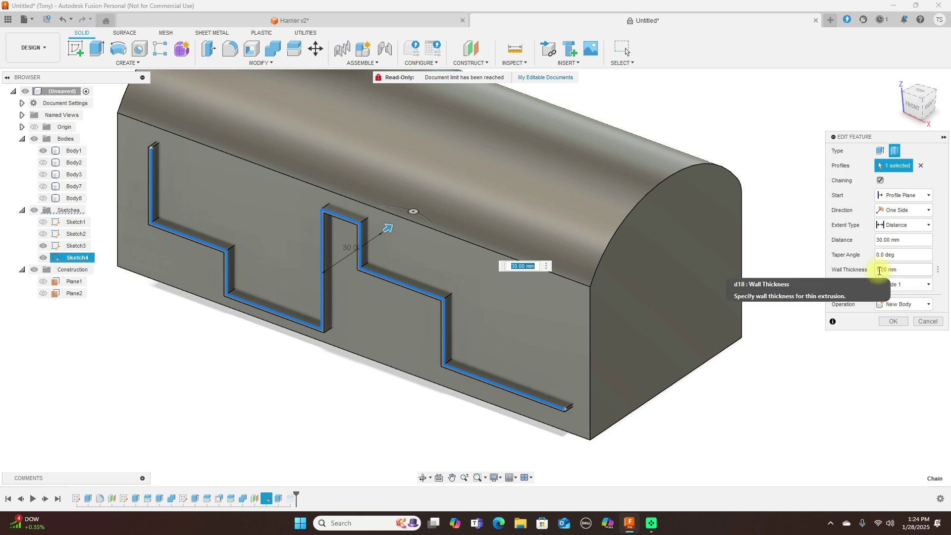
{"action": "left_click", "coordinate": [925, 322]}
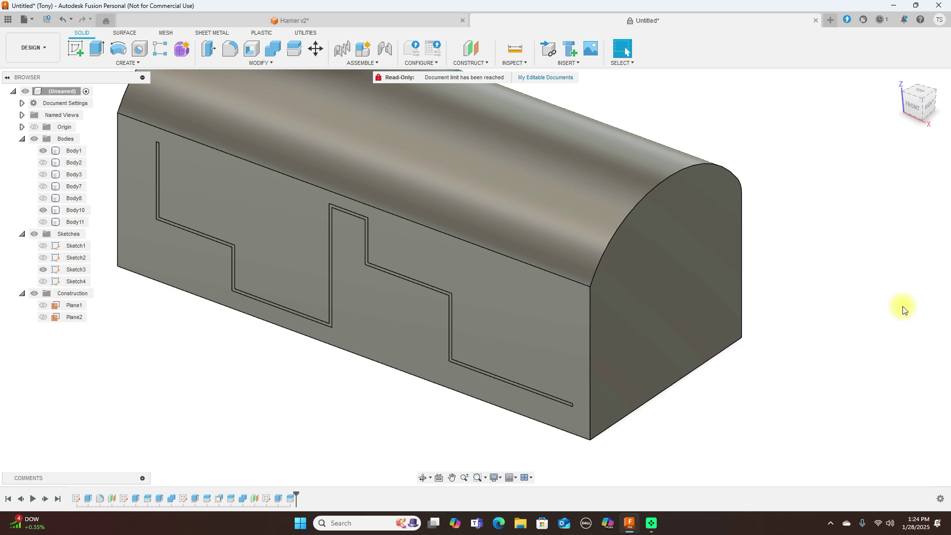
Step: Start an extrusion and hide the arched body to expose the front face of the embedded stepped piece
{"action": "left_click_drag", "start_coordinate": [922, 109], "coordinate": [902, 92]}
{"action": "scroll", "coordinate": [817, 135], "scroll_direction": "up", "scroll_amount": 1}
{"action": "scroll", "coordinate": [815, 147], "scroll_direction": "down", "scroll_amount": 2}
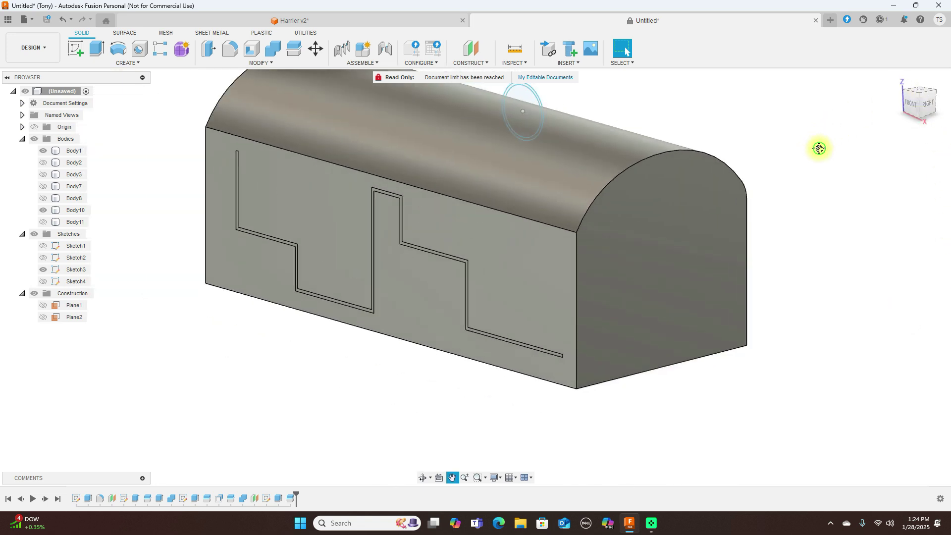
{"action": "middle_click_drag", "start_coordinate": [819, 148], "coordinate": [853, 117]}
{"action": "scroll", "coordinate": [830, 149], "scroll_direction": "up", "scroll_amount": 1}
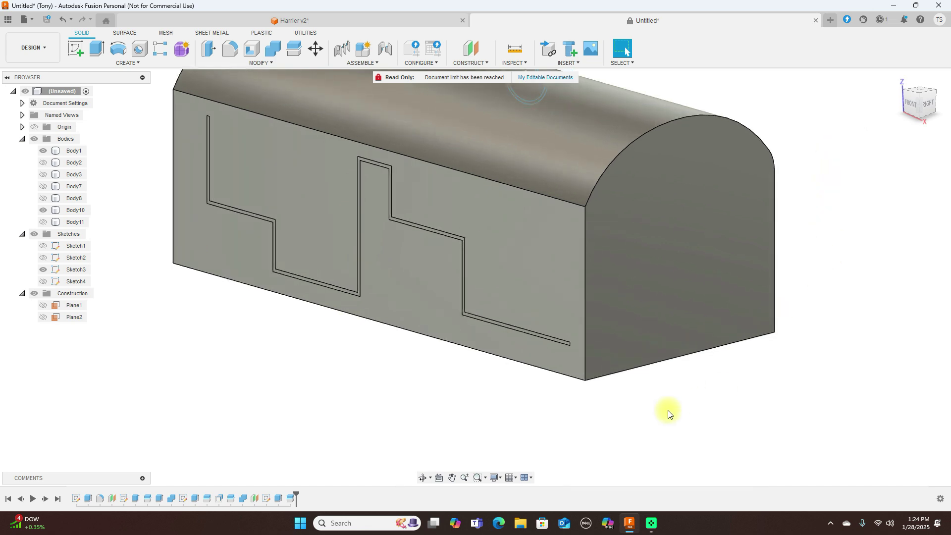
{"action": "scroll", "coordinate": [411, 396], "scroll_direction": "up", "scroll_amount": 1}
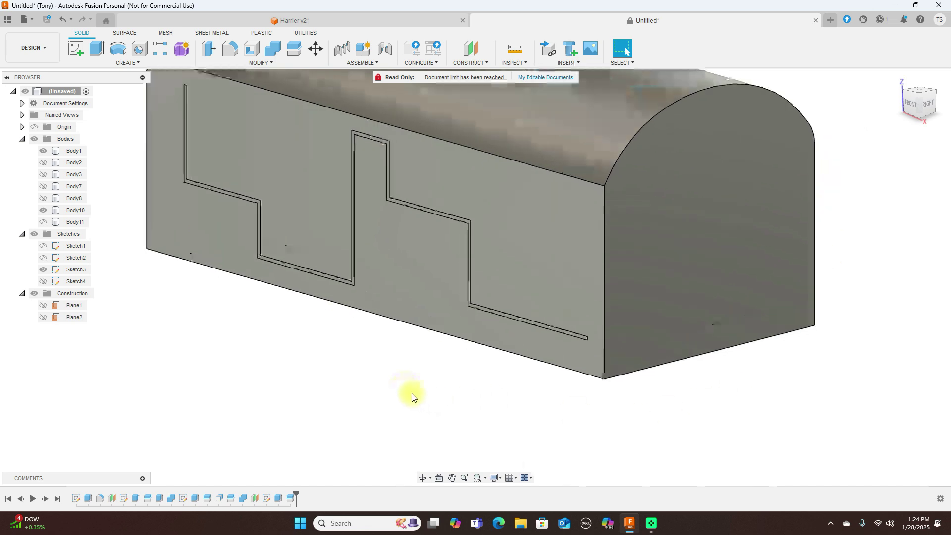
{"action": "key", "text": "e"}
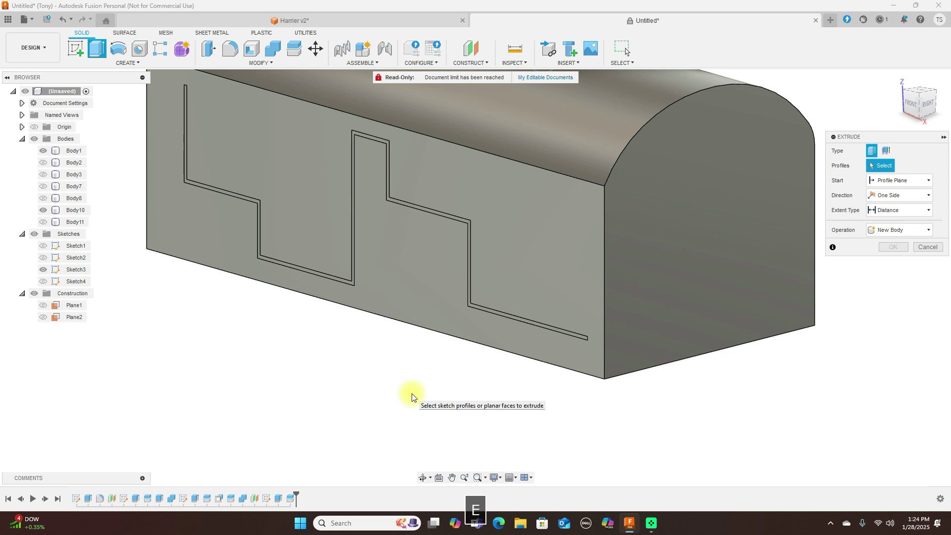
{"action": "scroll", "coordinate": [411, 396], "scroll_direction": "up", "scroll_amount": 1}
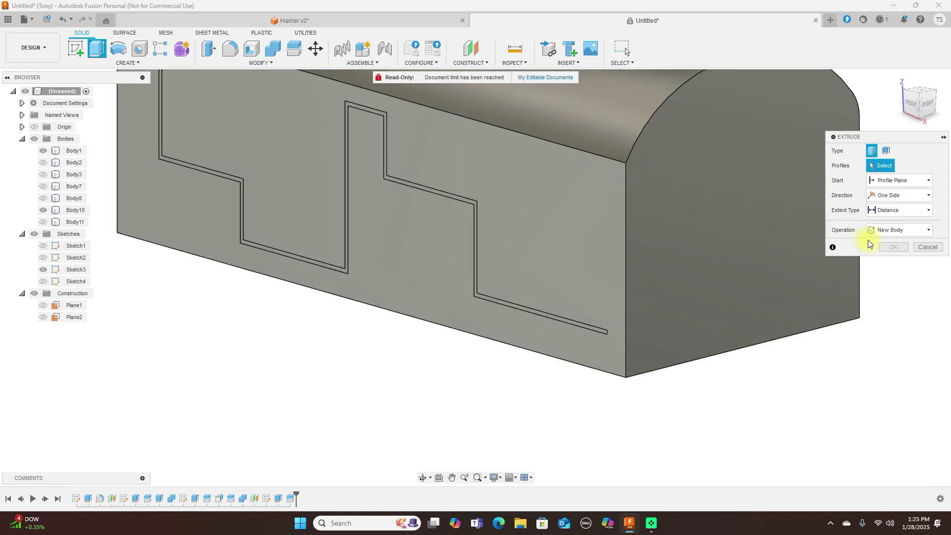
{"action": "left_click", "coordinate": [44, 151]}
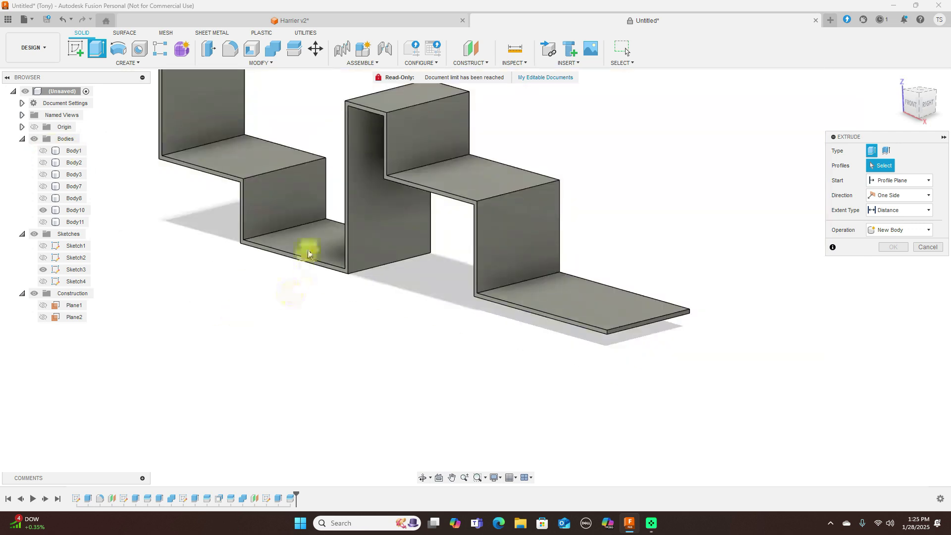
Step: Extrude the stepped piece's thin front face outward 1 mm as a new body
{"action": "scroll", "coordinate": [381, 218], "scroll_direction": "up", "scroll_amount": 3}
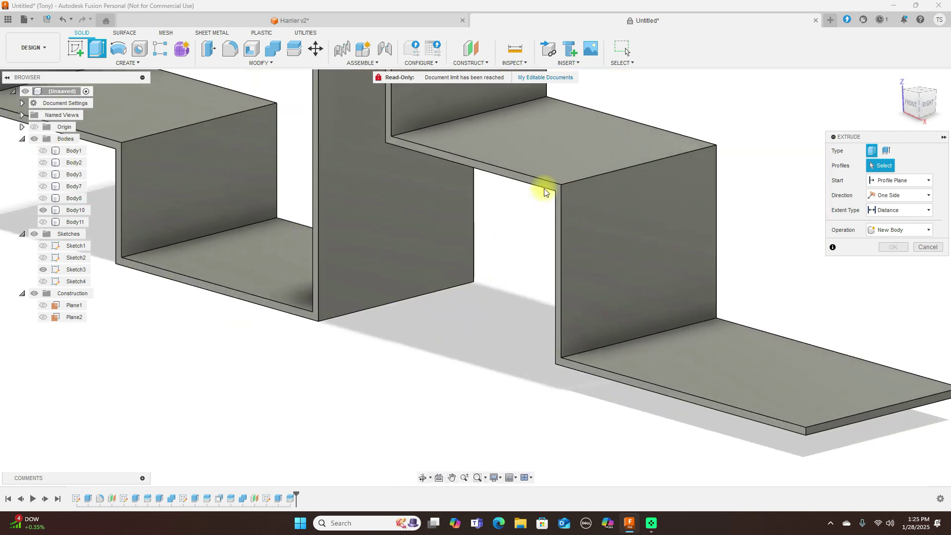
{"action": "left_click", "coordinate": [545, 187]}
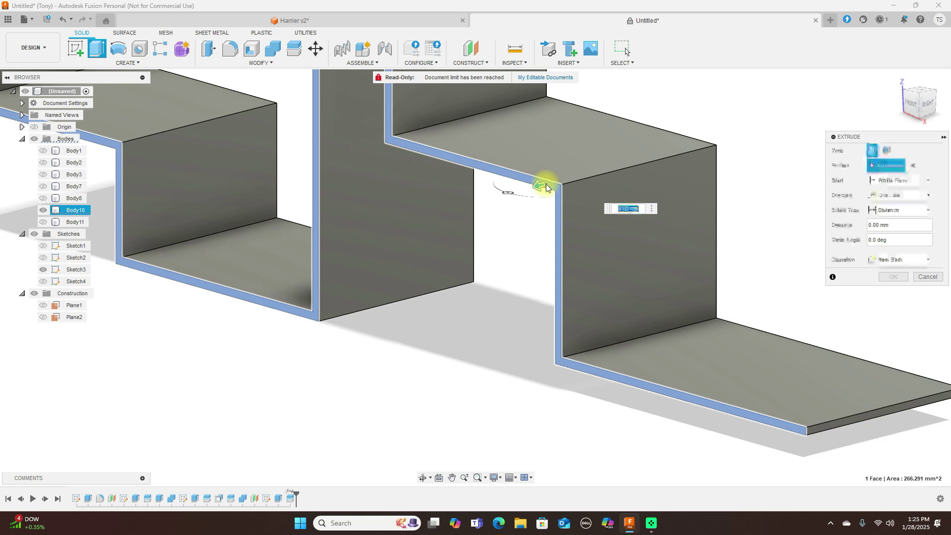
{"action": "scroll", "coordinate": [502, 248], "scroll_direction": "down", "scroll_amount": 3}
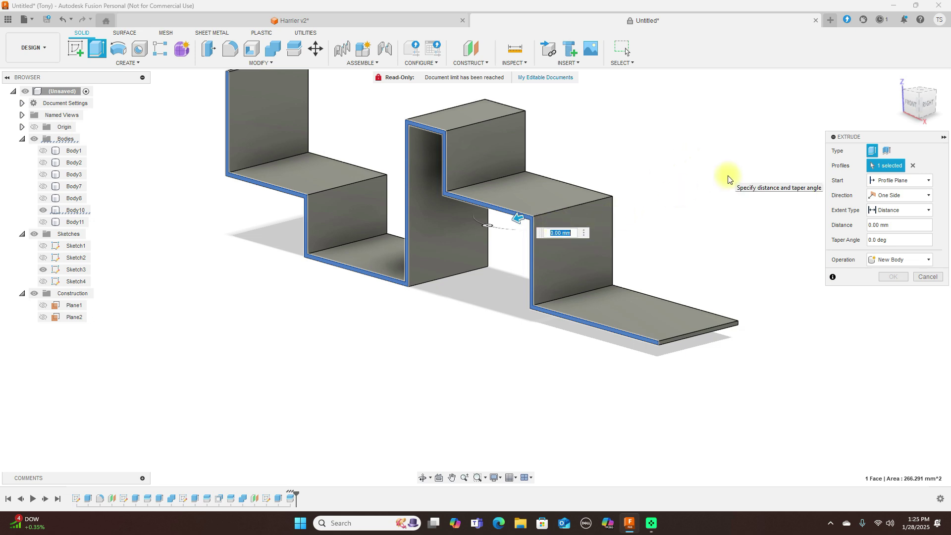
{"action": "type", "text": "1"}
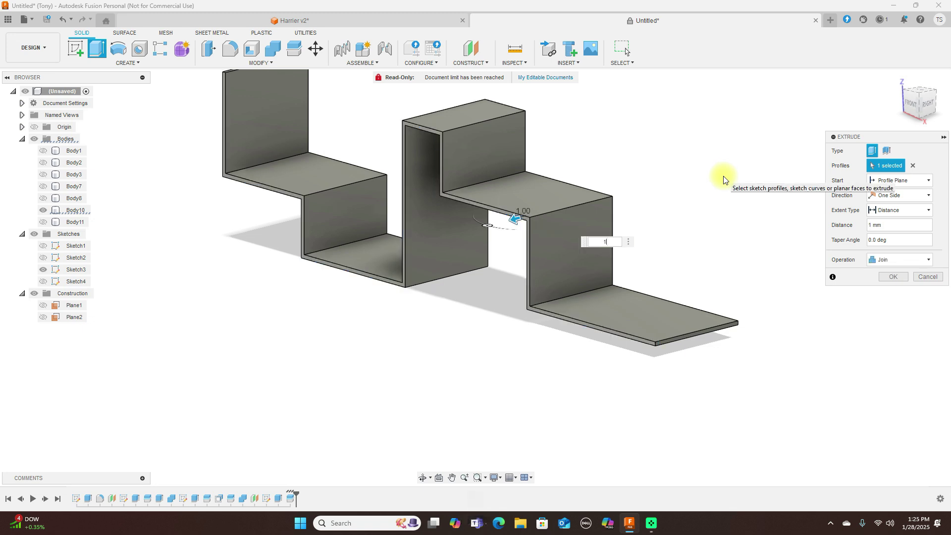
{"action": "left_click", "coordinate": [911, 260]}
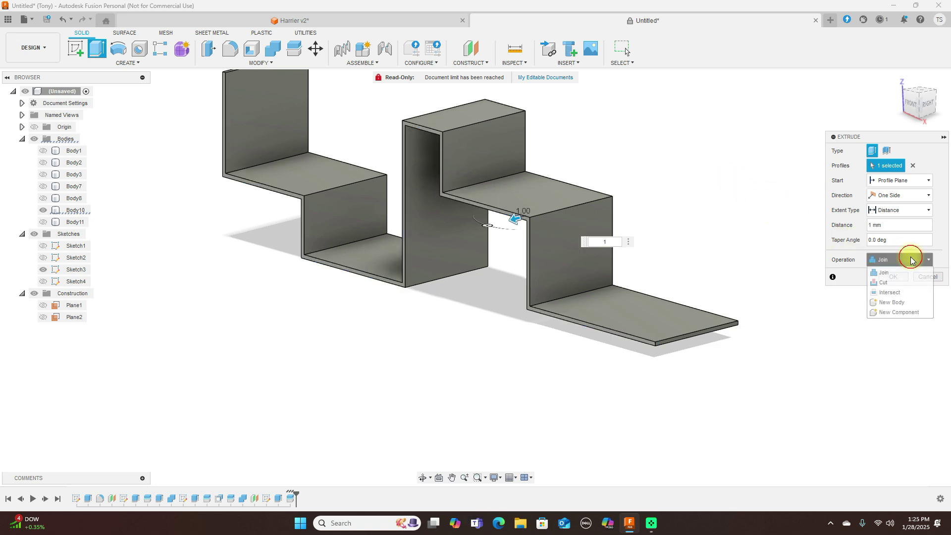
{"action": "left_click", "coordinate": [913, 303]}
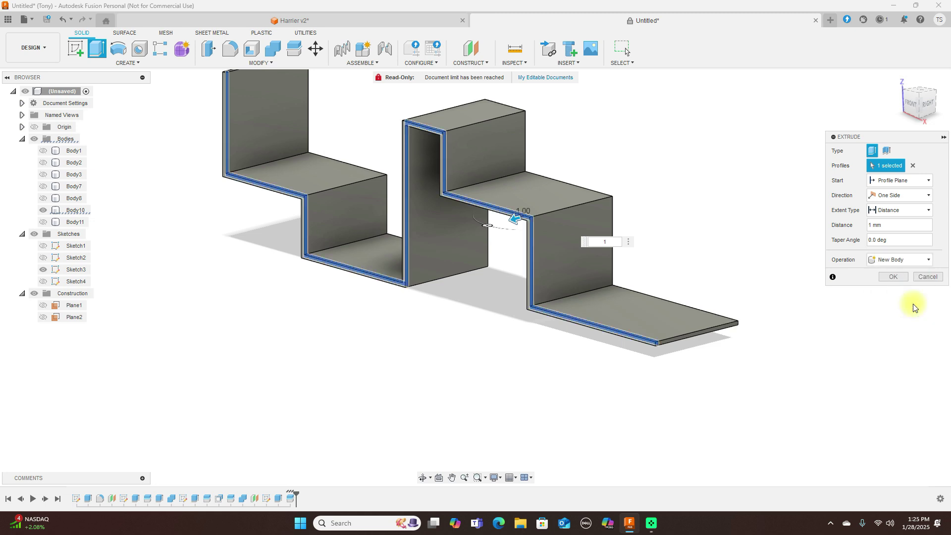
{"action": "left_click", "coordinate": [893, 277]}
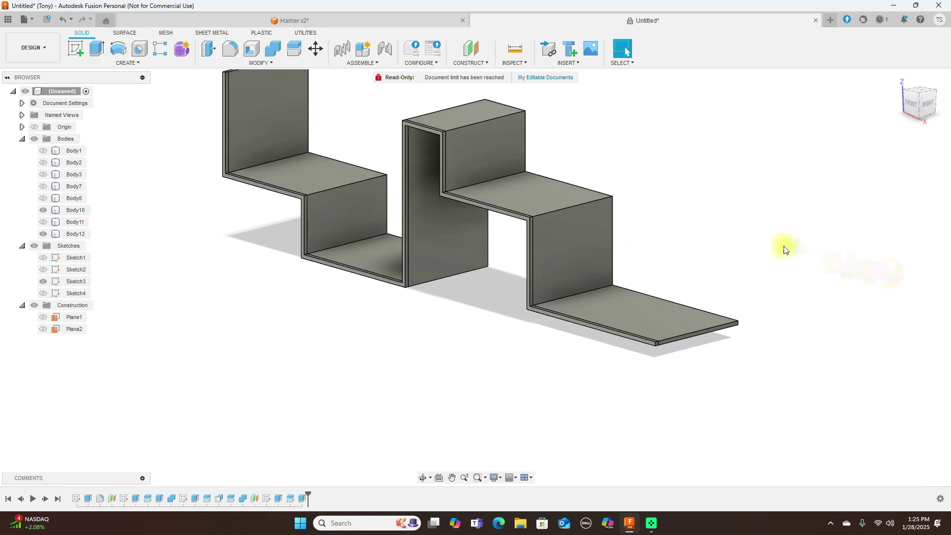
Step: Hide the deep inner stepped piece and show the arched body with only the thin raised strip on its side
{"action": "scroll", "coordinate": [887, 194], "scroll_direction": "down", "scroll_amount": 2}
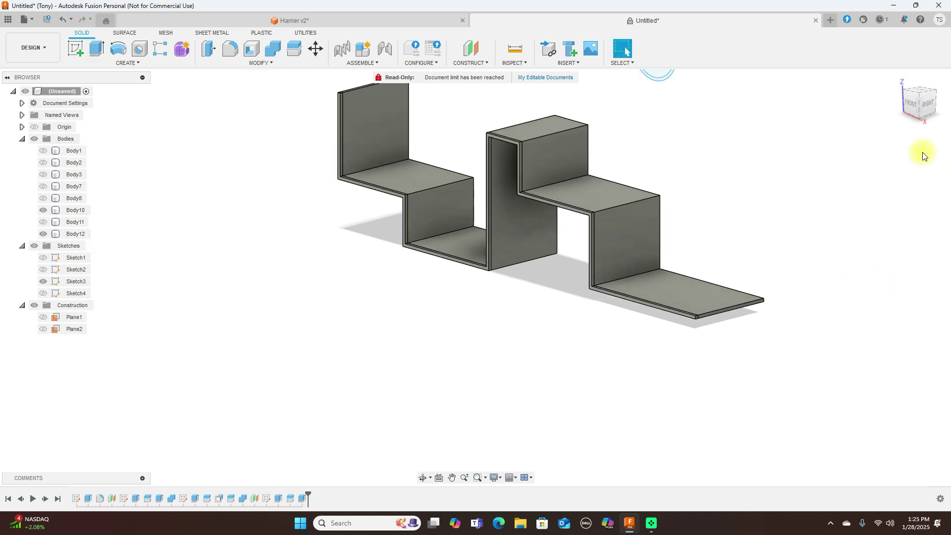
{"action": "left_click", "coordinate": [911, 104]}
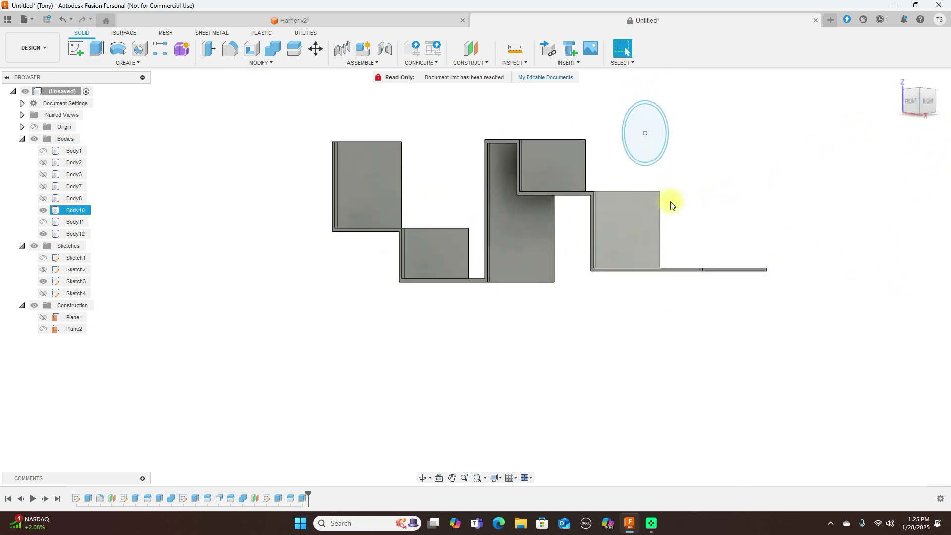
{"action": "left_click", "coordinate": [917, 103]}
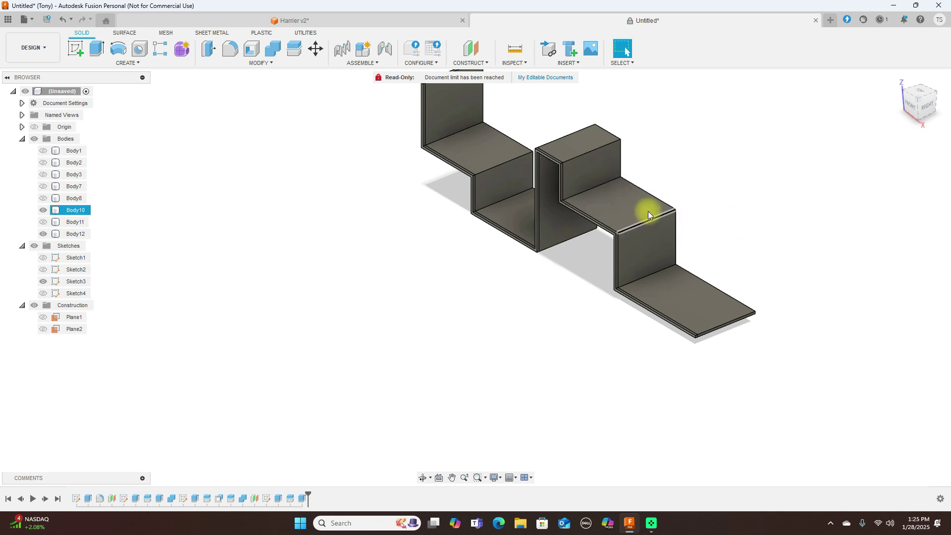
{"action": "left_click", "coordinate": [42, 212]}
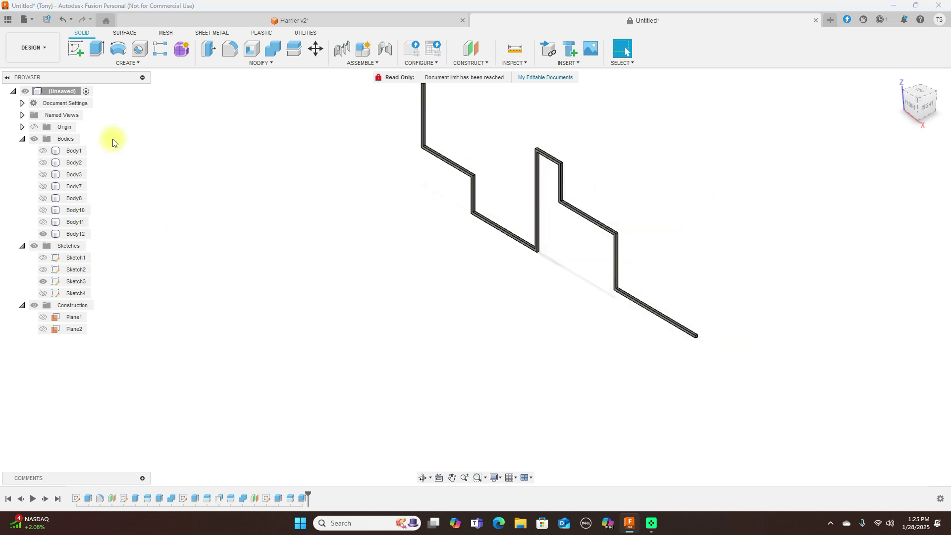
{"action": "left_click", "coordinate": [42, 151]}
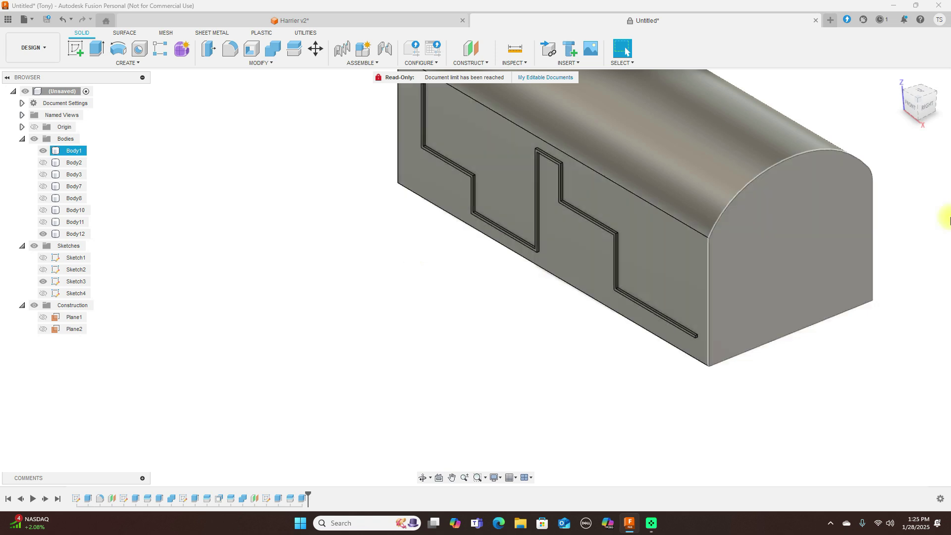
Step: Combine the arched body with the raised stepped strip using the Join operation
{"action": "left_click_drag", "start_coordinate": [914, 111], "coordinate": [791, 236]}
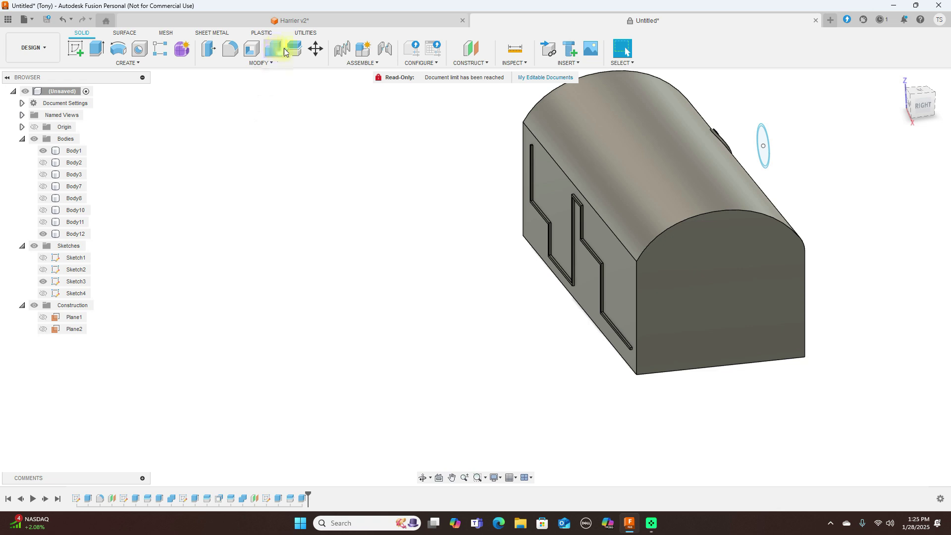
{"action": "left_click", "coordinate": [271, 54]}
{"action": "left_click", "coordinate": [602, 138]}
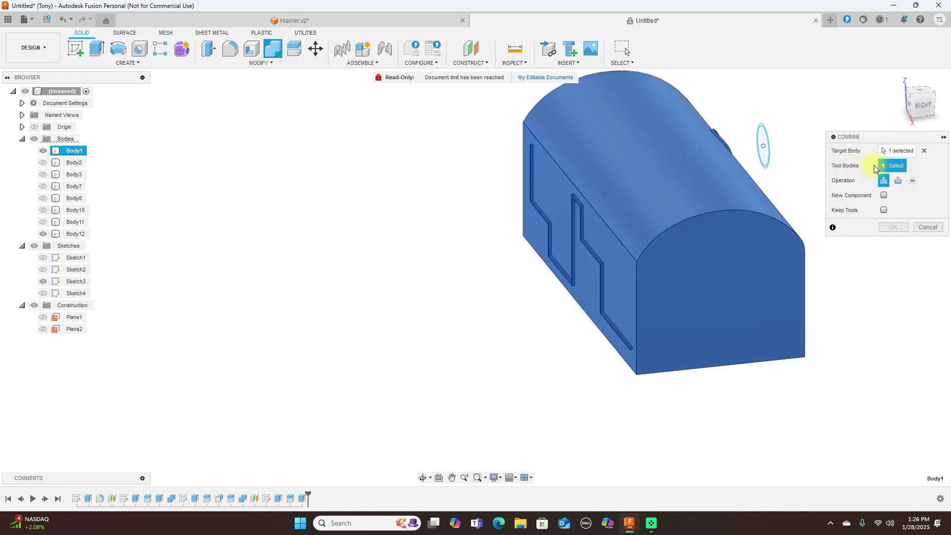
{"action": "left_click", "coordinate": [584, 213]}
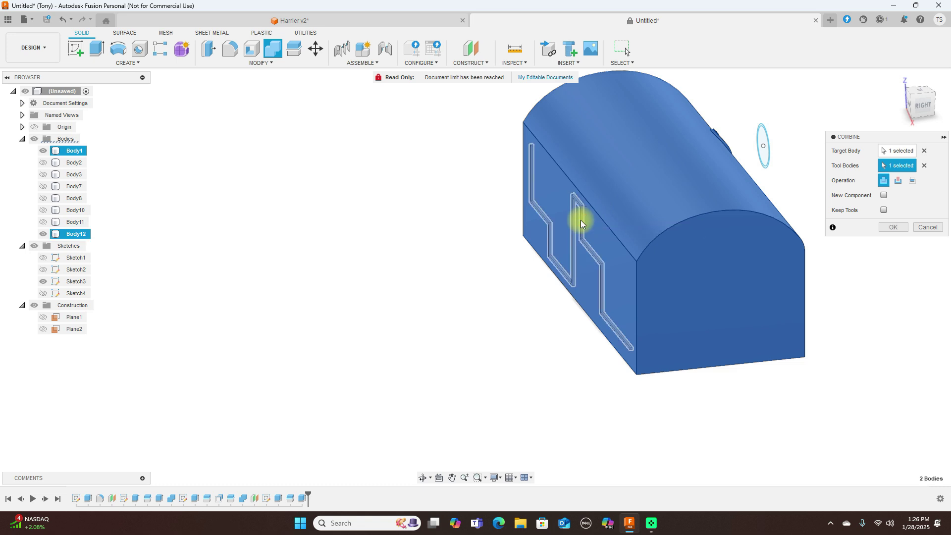
{"action": "left_click", "coordinate": [884, 228]}
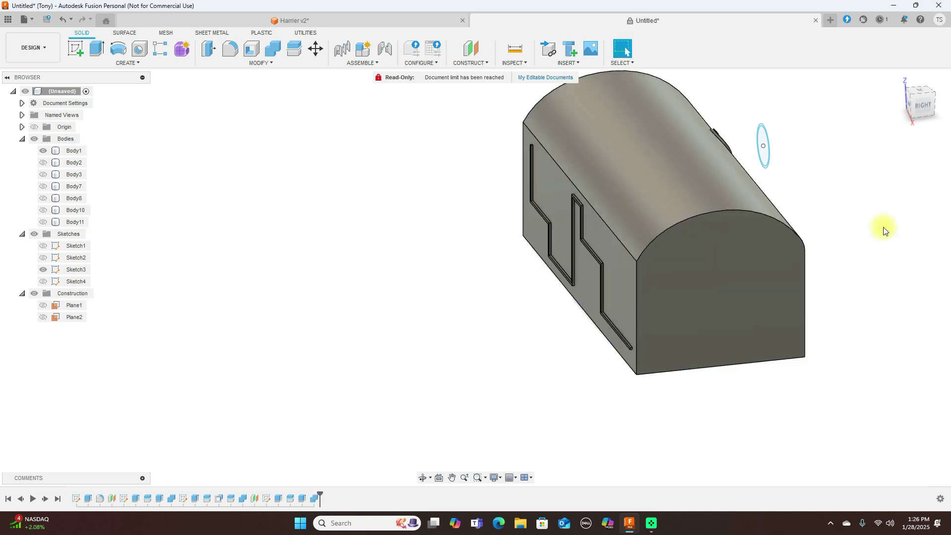
Step: Toggle the arched body's visibility to check that the strip is merged, and examine the raised panel line from the front
{"action": "left_click", "coordinate": [43, 150]}
{"action": "left_click", "coordinate": [43, 151]}
{"action": "left_click", "coordinate": [43, 150]}
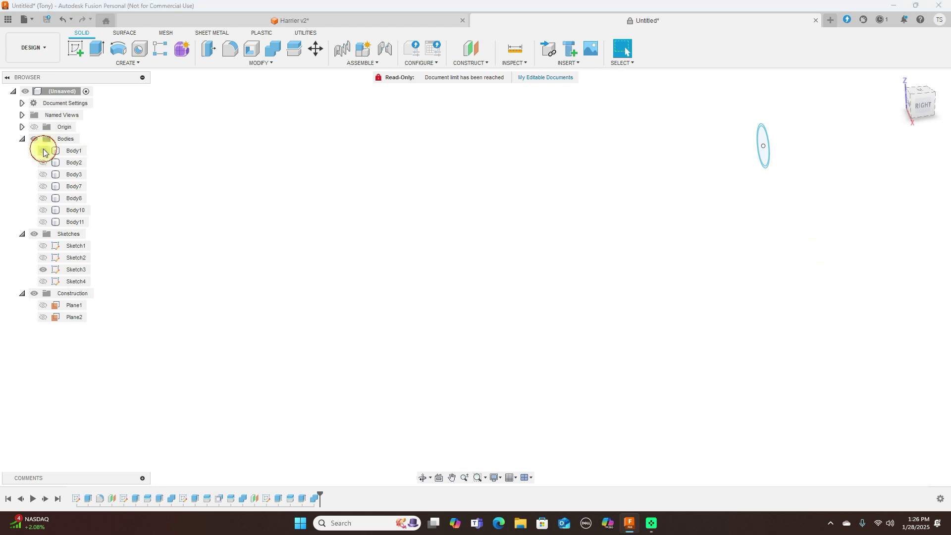
{"action": "left_click", "coordinate": [44, 151]}
{"action": "mouse_move", "coordinate": [919, 105]}
{"action": "left_mouse_down"}
{"action": "mouse_move", "coordinate": [59, 98]}
{"action": "mouse_move", "coordinate": [101, 89]}
{"action": "mouse_move", "coordinate": [102, 72]}
{"action": "mouse_move", "coordinate": [67, 60]}
{"action": "mouse_move", "coordinate": [939, 62]}
{"action": "mouse_move", "coordinate": [902, 93]}
{"action": "mouse_move", "coordinate": [933, 95]}
{"action": "mouse_move", "coordinate": [26, 91]}
{"action": "left_mouse_up"}
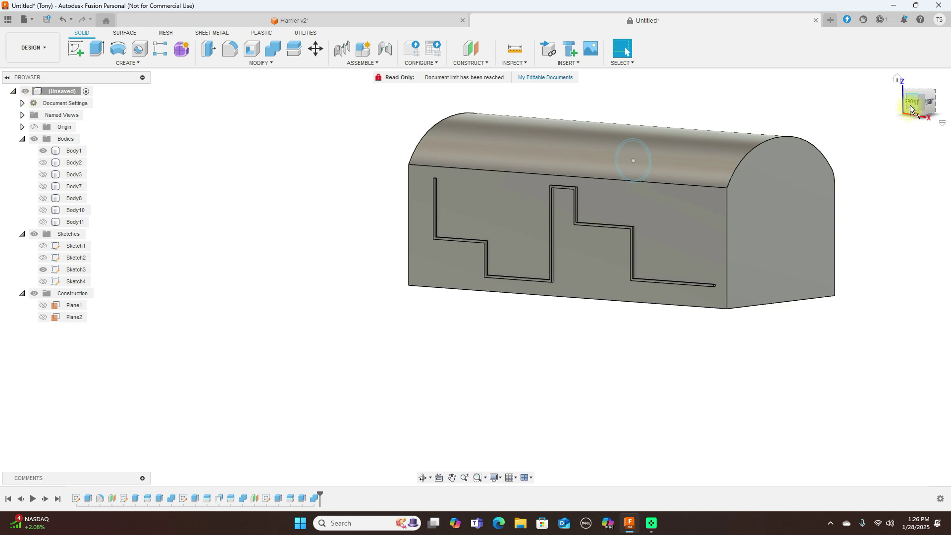
{"action": "left_click", "coordinate": [910, 108]}
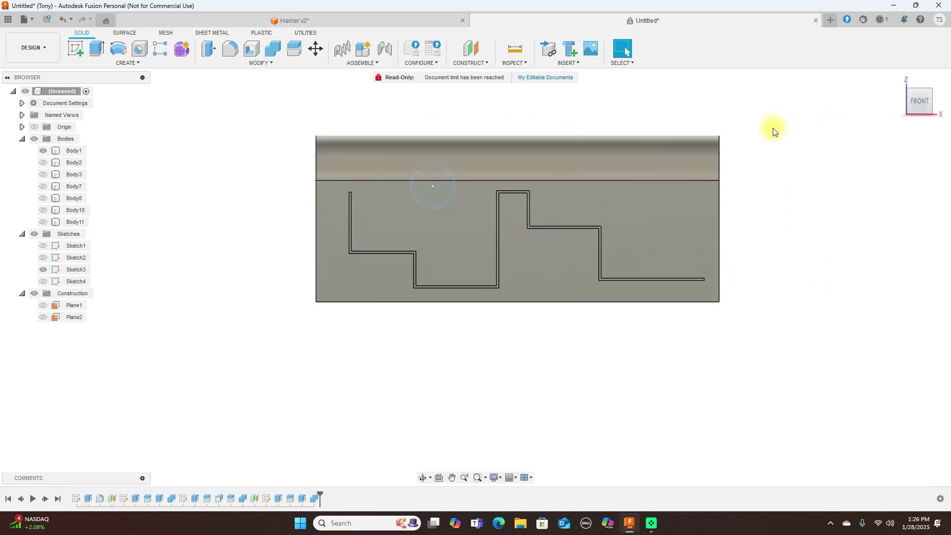
{"action": "scroll", "coordinate": [522, 160], "scroll_direction": "up", "scroll_amount": 1}
{"action": "scroll", "coordinate": [525, 159], "scroll_direction": "down", "scroll_amount": 2}
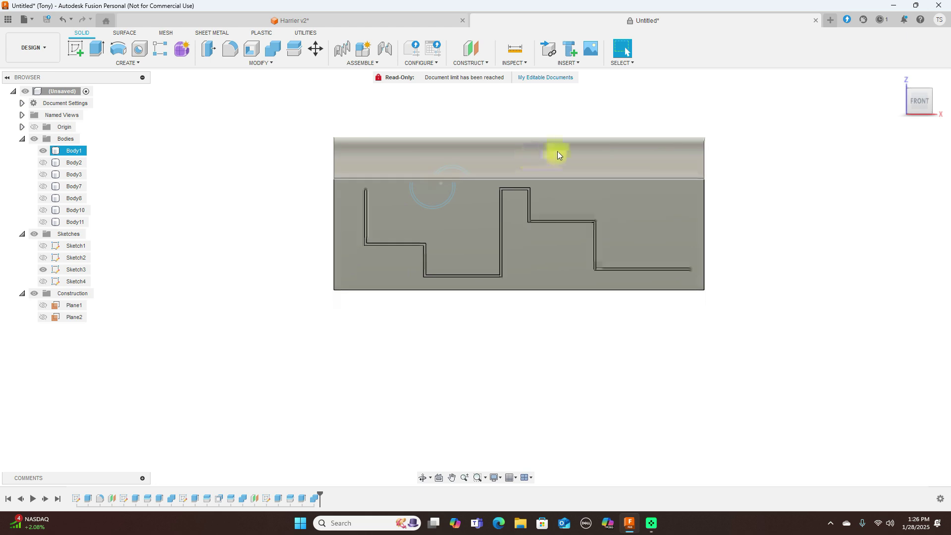
Step: Extrude the circular ring profile -112 mm through the arched body as a new tubular body
{"action": "left_click_drag", "start_coordinate": [931, 106], "coordinate": [876, 116]}
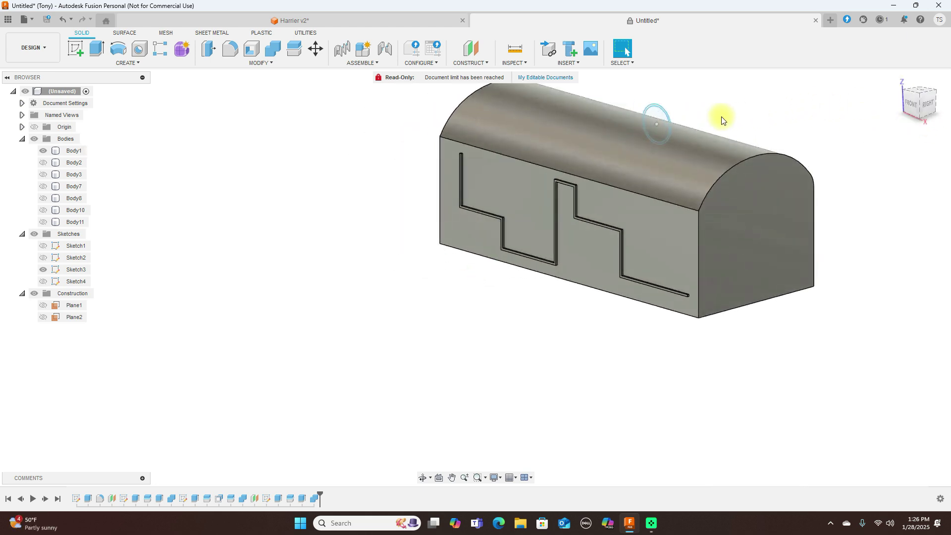
{"action": "scroll", "coordinate": [667, 109], "scroll_direction": "up", "scroll_amount": 3}
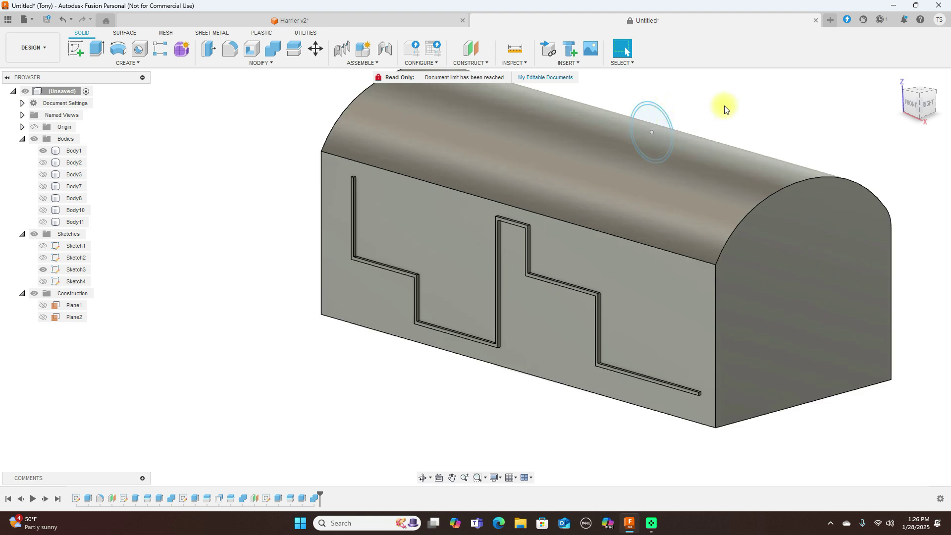
{"action": "key", "text": "e"}
{"action": "scroll", "coordinate": [721, 106], "scroll_direction": "up", "scroll_amount": 2}
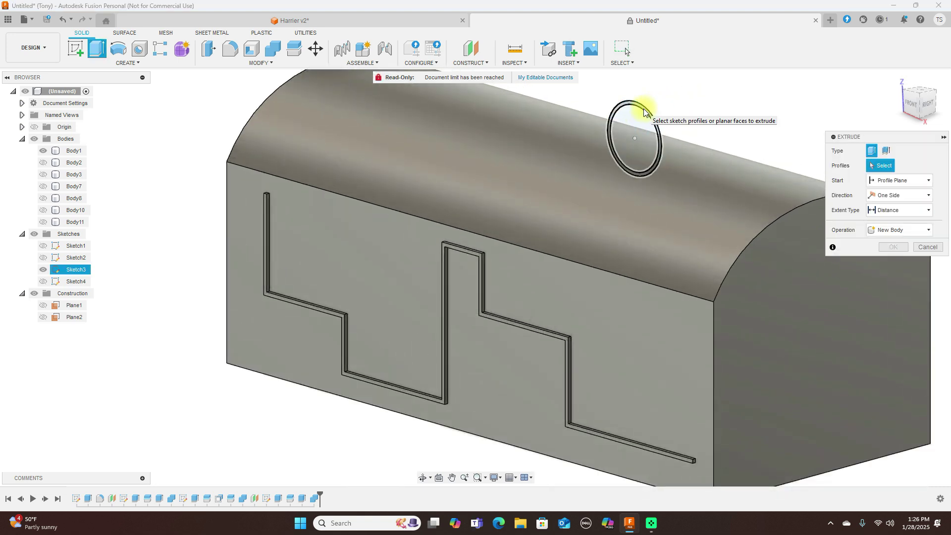
{"action": "left_click", "coordinate": [658, 131]}
{"action": "left_click_drag", "start_coordinate": [664, 142], "coordinate": [324, 239]}
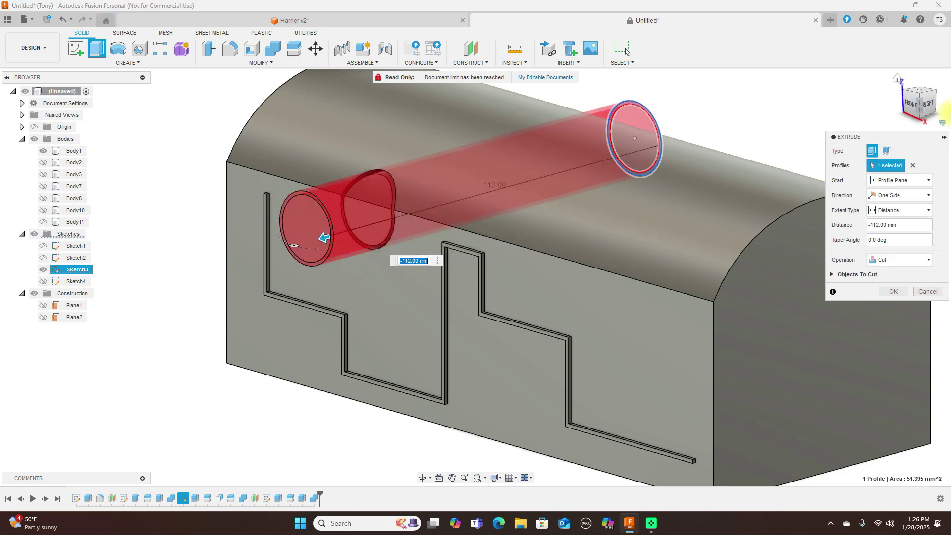
{"action": "left_click", "coordinate": [916, 104]}
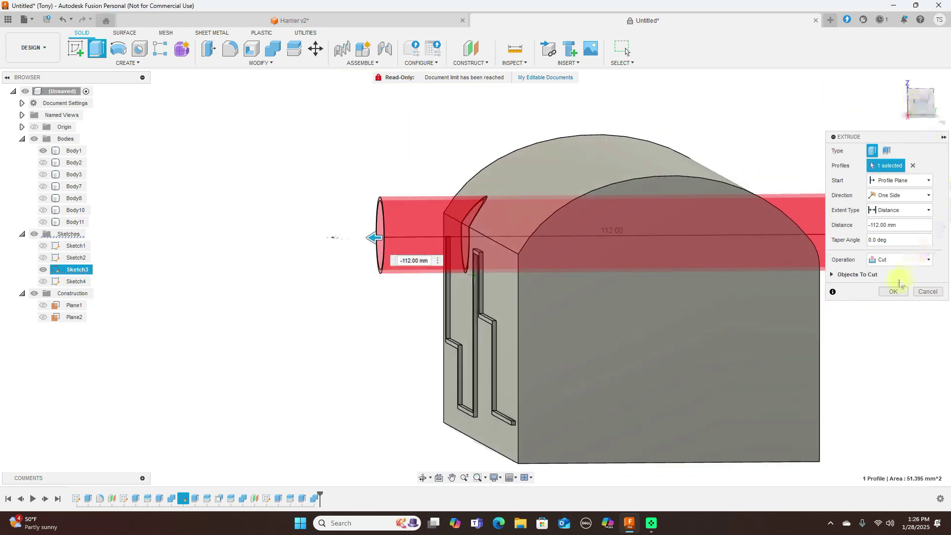
{"action": "left_click", "coordinate": [927, 259]}
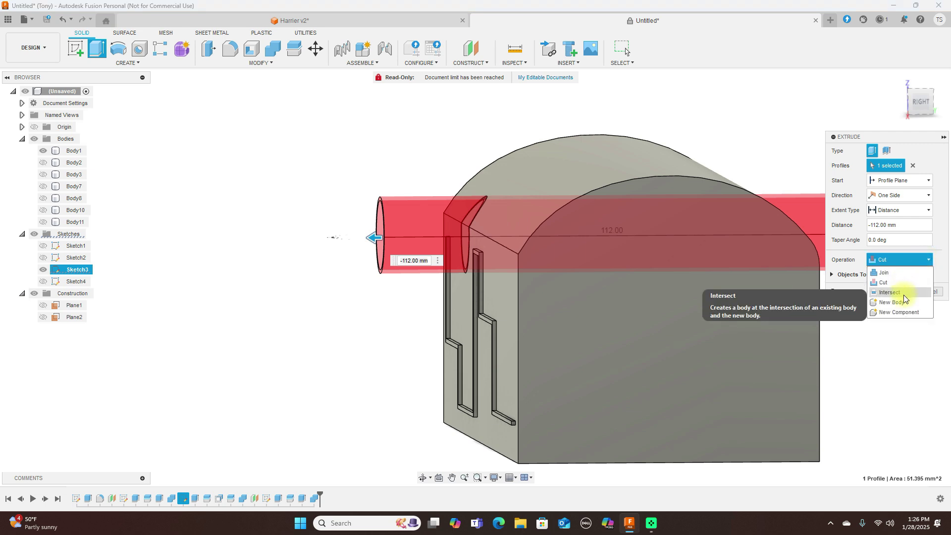
{"action": "left_click", "coordinate": [908, 302]}
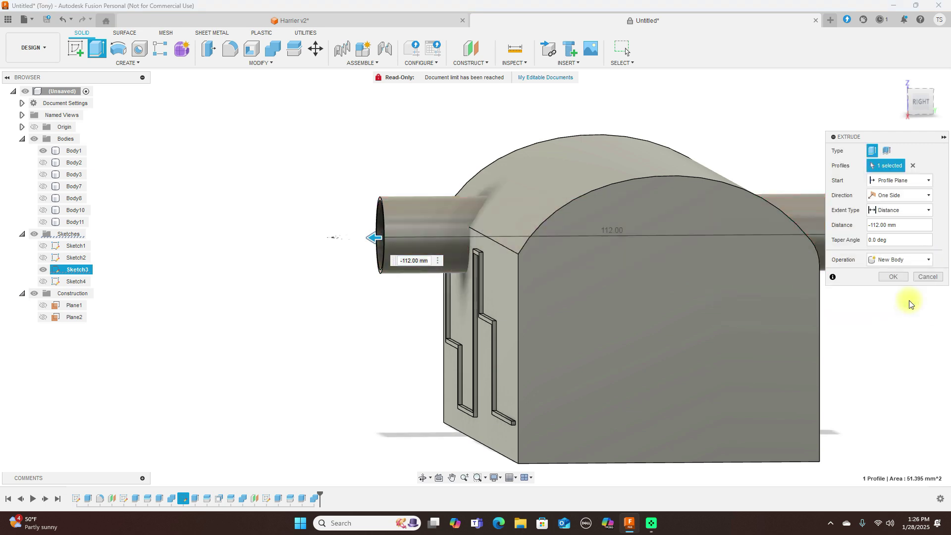
{"action": "left_click", "coordinate": [893, 277]}
Step: Split the tubular body using the arched body as the splitting tool, without extending the tool
{"action": "mouse_move", "coordinate": [910, 101]}
{"action": "left_mouse_down"}
{"action": "mouse_move", "coordinate": [14, 116]}
{"action": "mouse_move", "coordinate": [25, 118]}
{"action": "left_mouse_up"}
{"action": "left_click", "coordinate": [185, 239]}
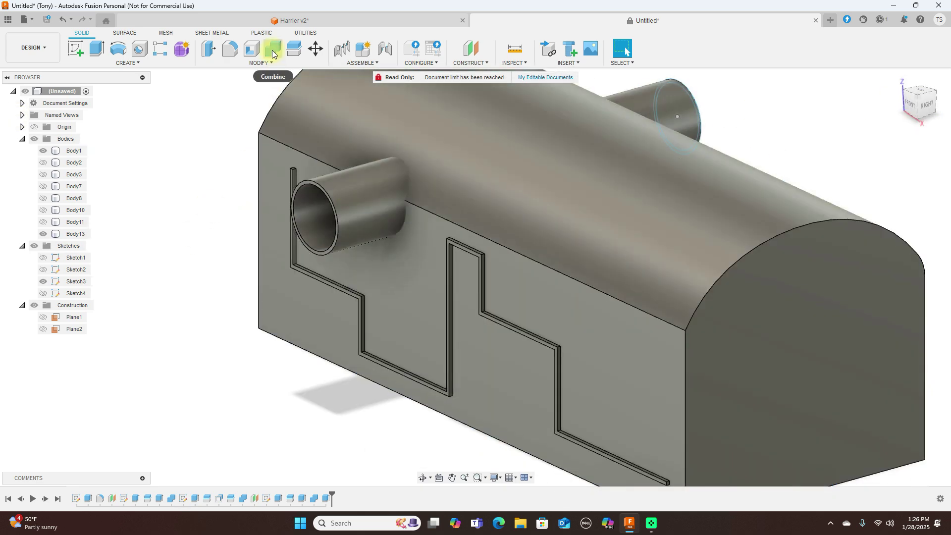
{"action": "left_click", "coordinate": [298, 48]}
{"action": "left_click", "coordinate": [339, 198]}
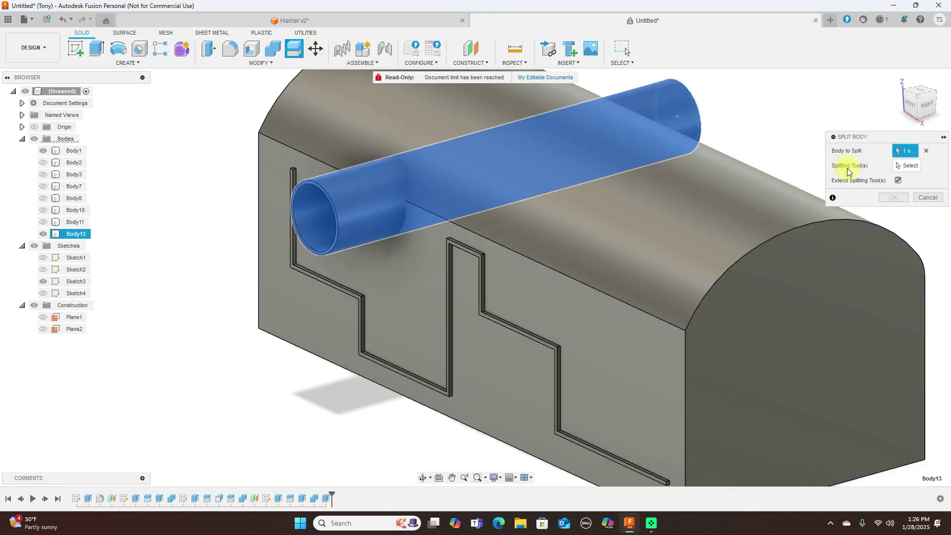
{"action": "left_click", "coordinate": [909, 170]}
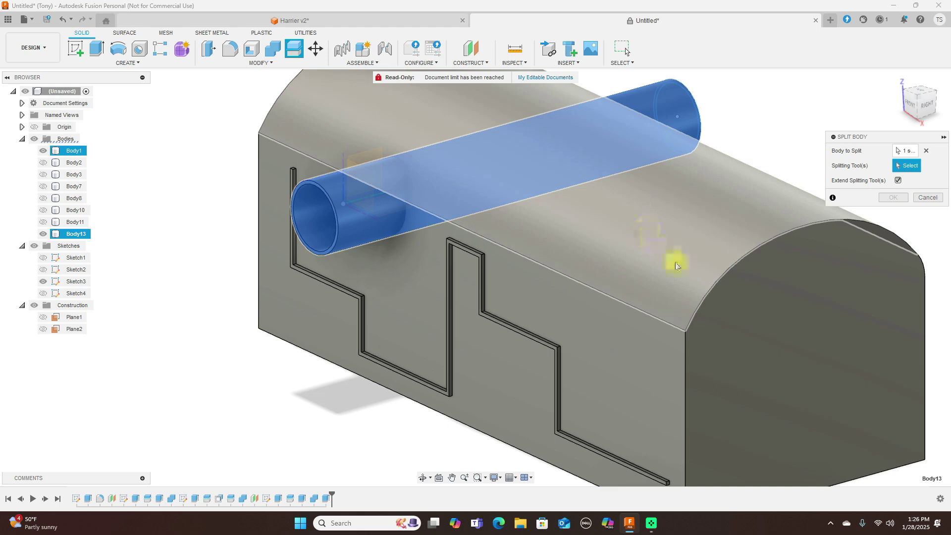
{"action": "left_click", "coordinate": [709, 291]}
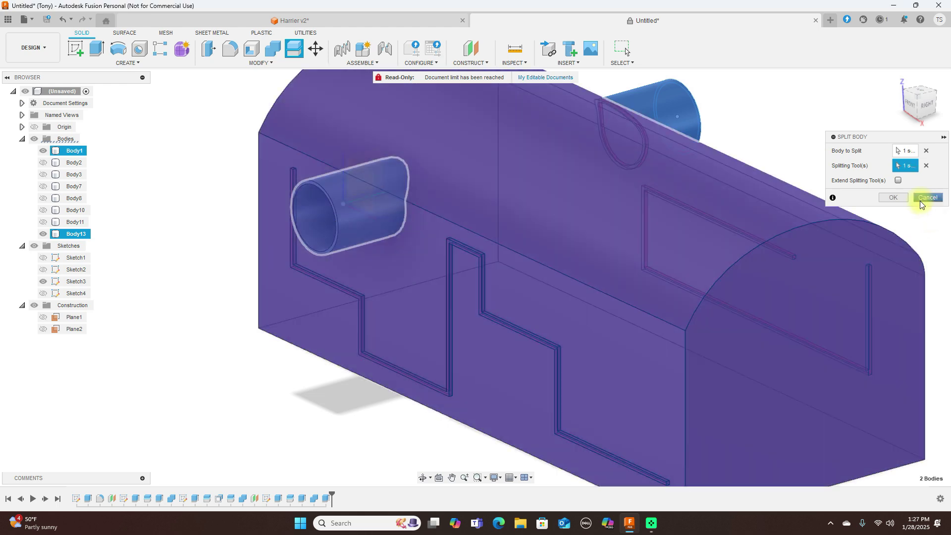
{"action": "left_click", "coordinate": [892, 198]}
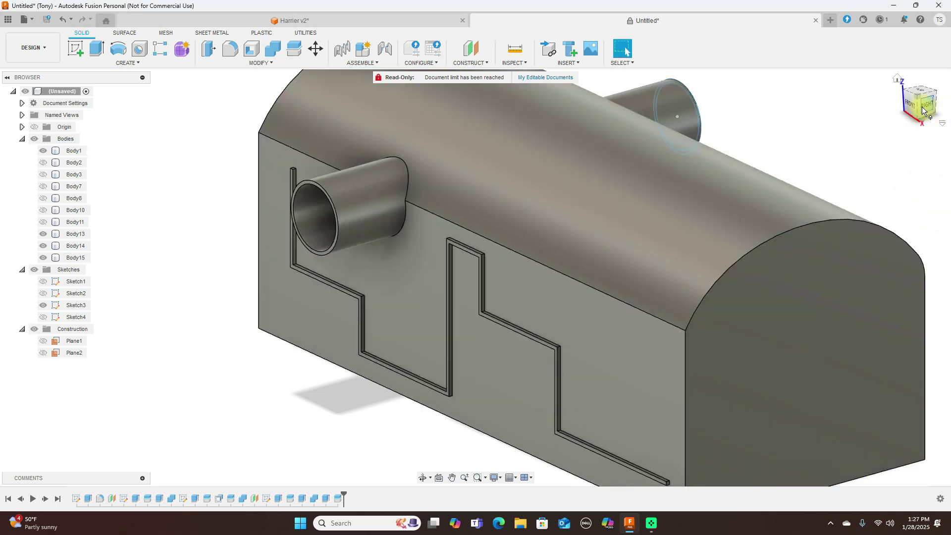
Step: Hide the two tube pieces protruding from either side of the arched body, leaving the inner tube piece visible
{"action": "left_click_drag", "start_coordinate": [916, 110], "coordinate": [842, 124]}
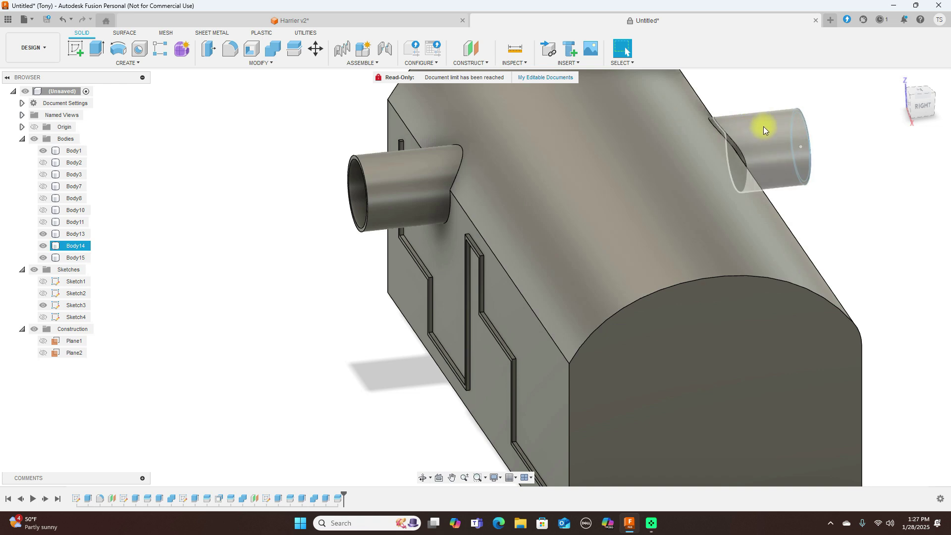
{"action": "left_click", "coordinate": [44, 246]}
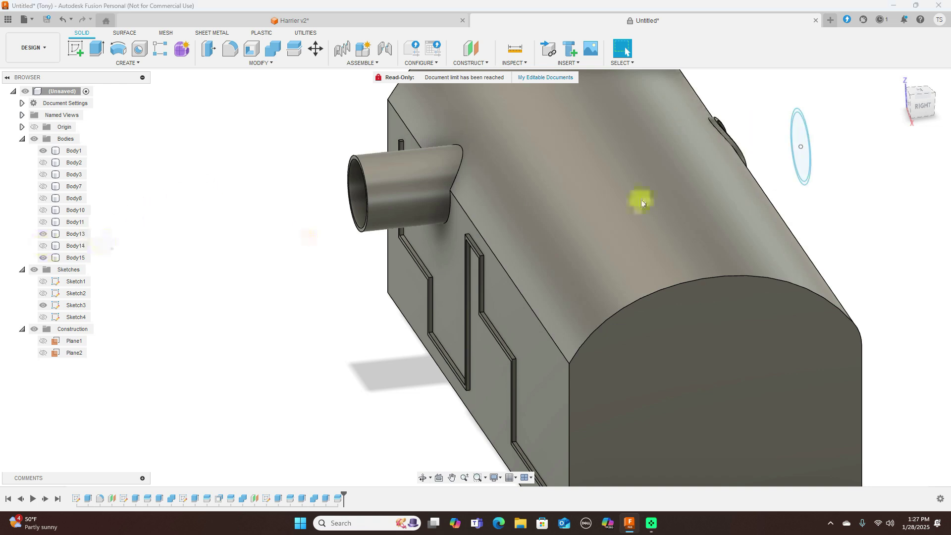
{"action": "left_click_drag", "start_coordinate": [920, 104], "coordinate": [852, 104]}
{"action": "middle_click_drag", "start_coordinate": [851, 104], "coordinate": [802, 142], "text": "shift"}
{"action": "left_click", "coordinate": [393, 212]}
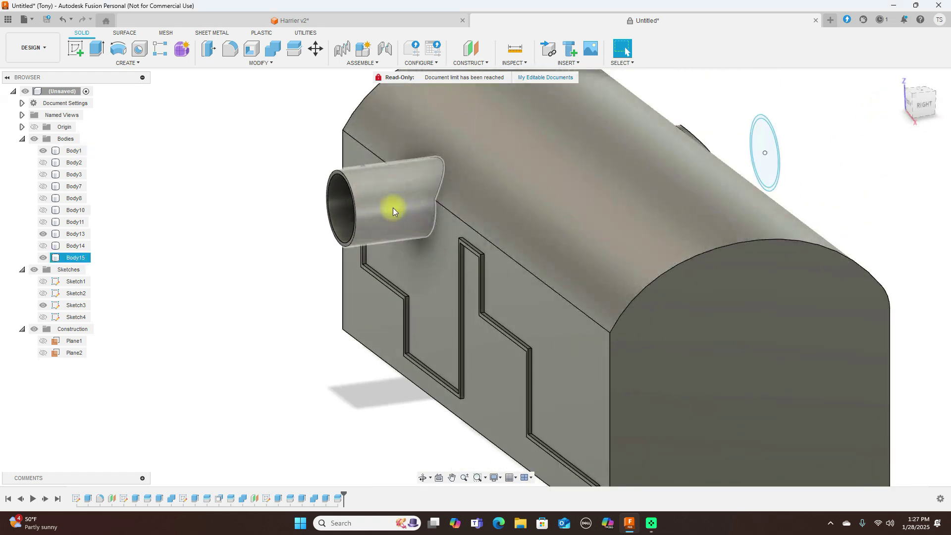
{"action": "left_click", "coordinate": [138, 218]}
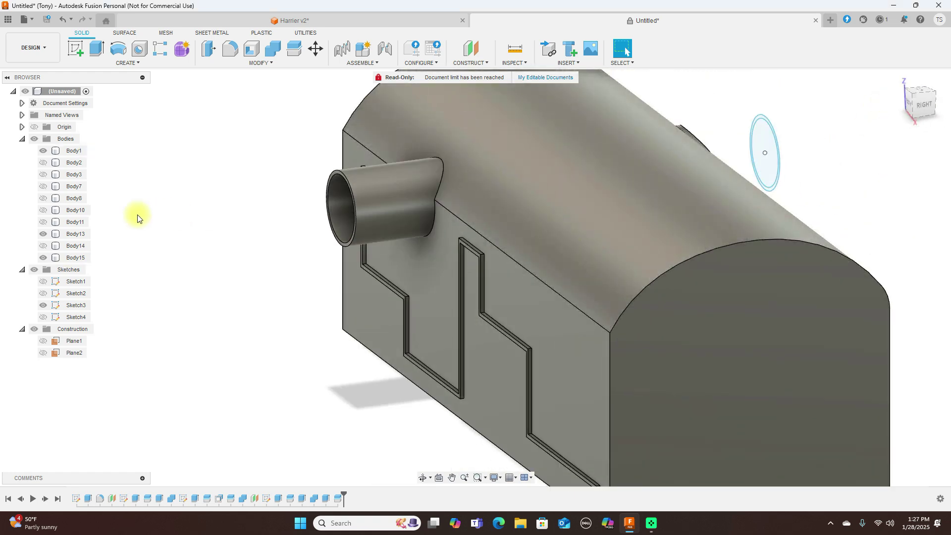
{"action": "left_click", "coordinate": [44, 258]}
{"action": "scroll", "coordinate": [817, 173], "scroll_direction": "up", "scroll_amount": 1}
{"action": "scroll", "coordinate": [817, 173], "scroll_direction": "up", "scroll_amount": 1}
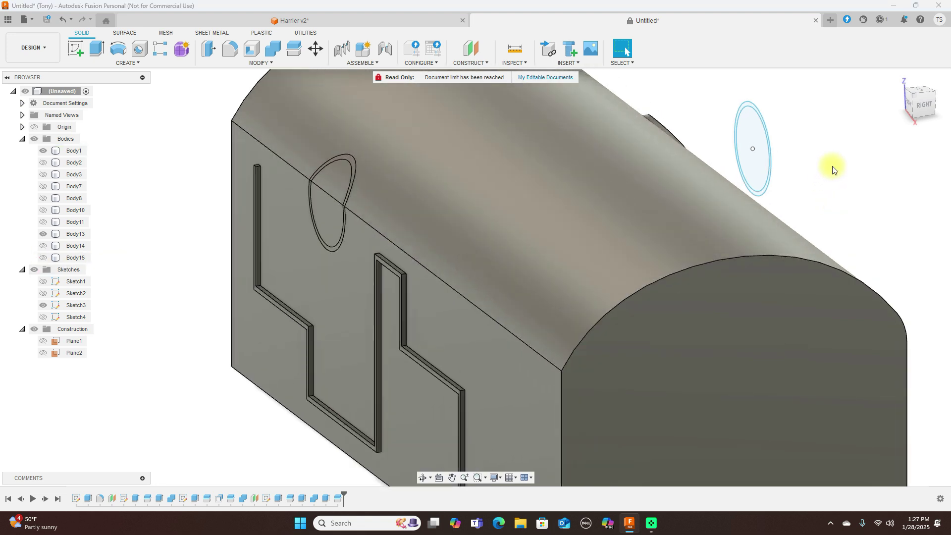
{"action": "key", "text": "e"}
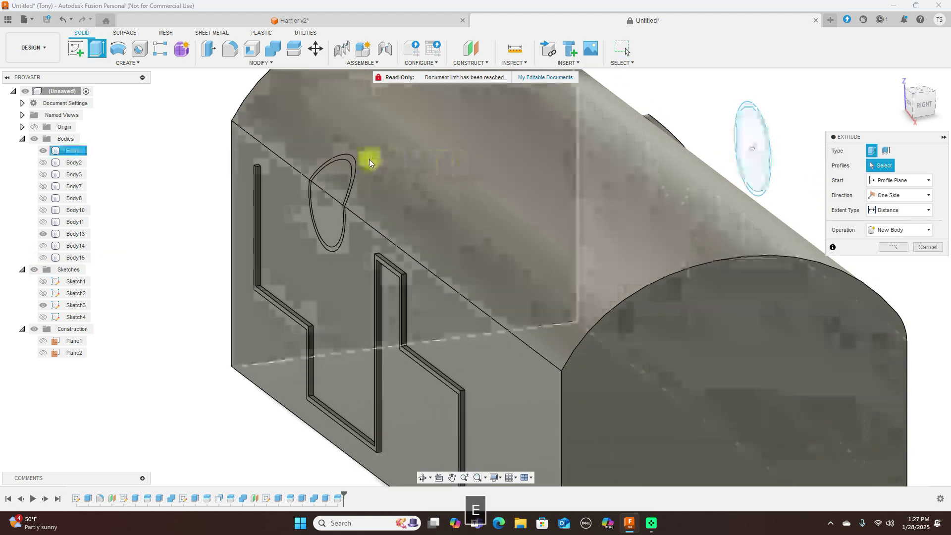
{"action": "left_click", "coordinate": [44, 151]}
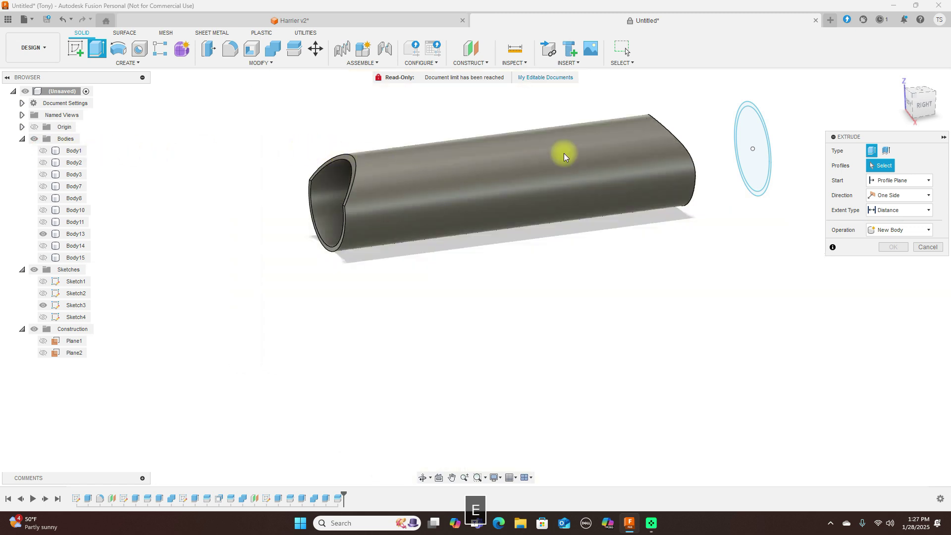
{"action": "left_click", "coordinate": [918, 112]}
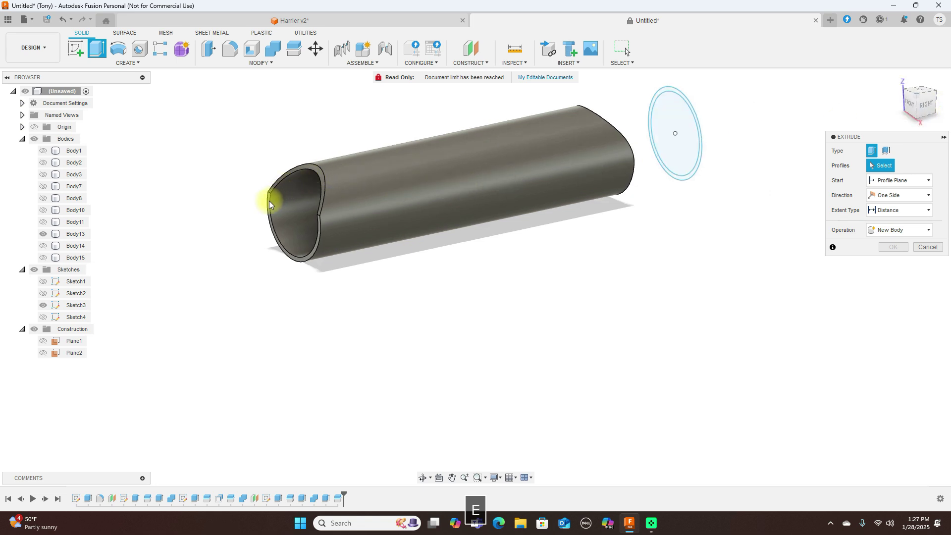
{"action": "left_click", "coordinate": [320, 229]}
{"action": "scroll", "coordinate": [320, 228], "scroll_direction": "up", "scroll_amount": 4}
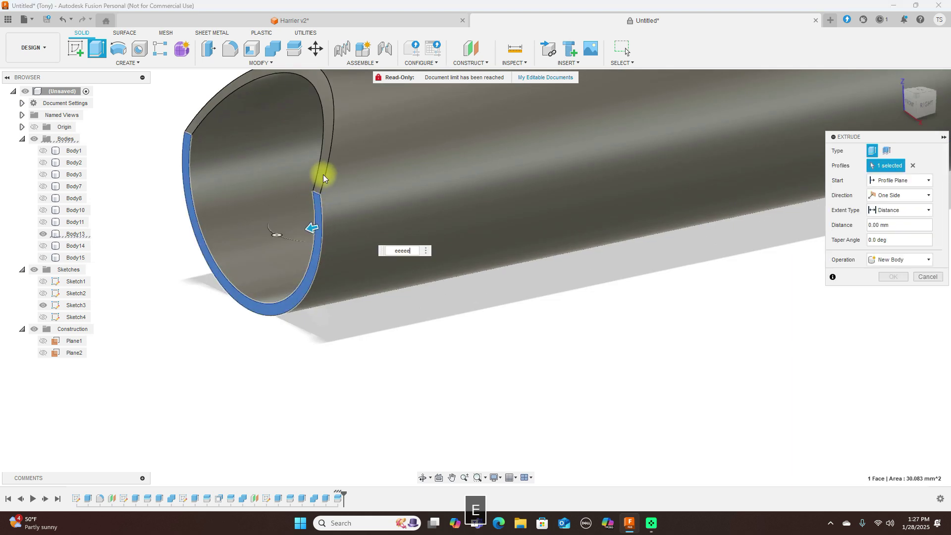
{"action": "type", "text": "eeeeeeeeeee"}
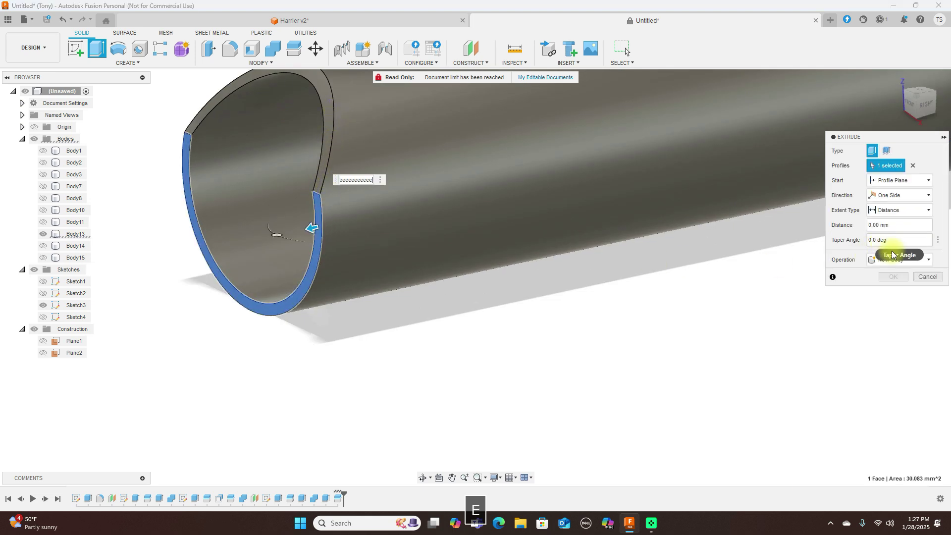
{"action": "left_click", "coordinate": [927, 275]}
Step: With the arched body hidden, offset both front end faces of the inner tube outward 1 mm with Press Pull, and show the arched body again
{"action": "scroll", "coordinate": [607, 254], "scroll_direction": "down", "scroll_amount": 5}
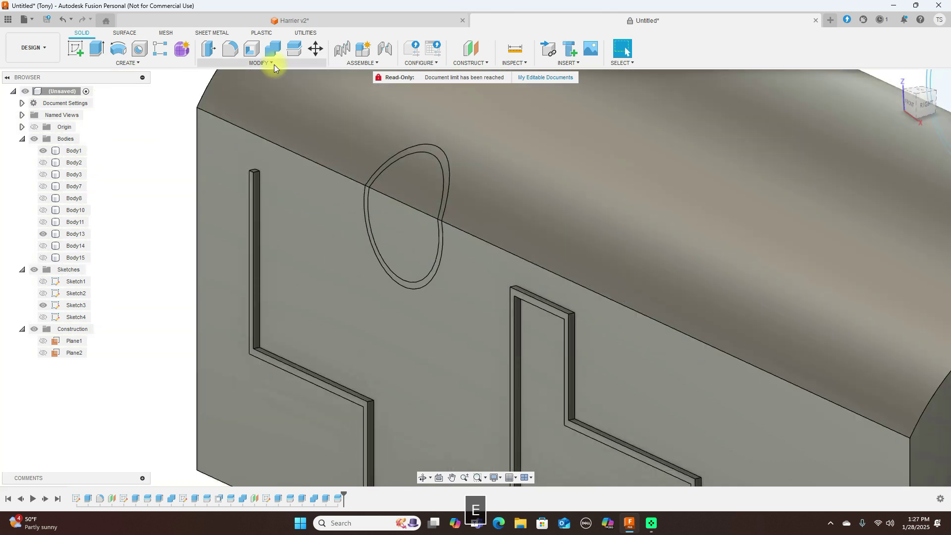
{"action": "left_click", "coordinate": [274, 64]}
{"action": "left_click", "coordinate": [243, 75]}
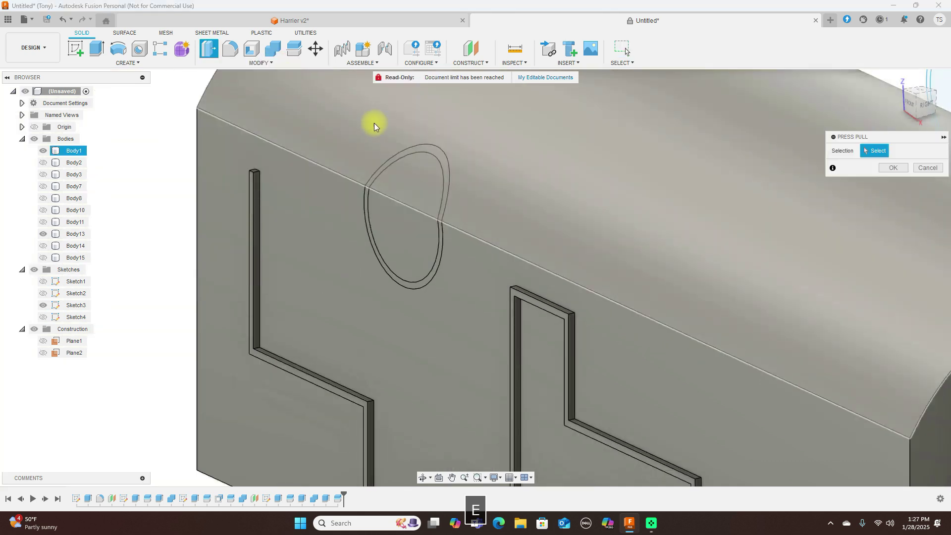
{"action": "scroll", "coordinate": [391, 158], "scroll_direction": "up", "scroll_amount": 2}
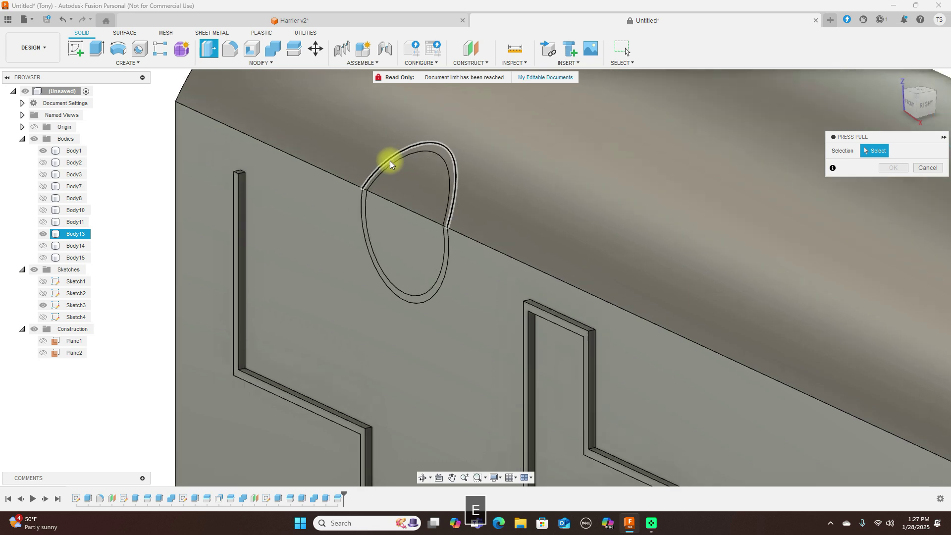
{"action": "scroll", "coordinate": [390, 160], "scroll_direction": "up", "scroll_amount": 3}
{"action": "left_click", "coordinate": [43, 153]}
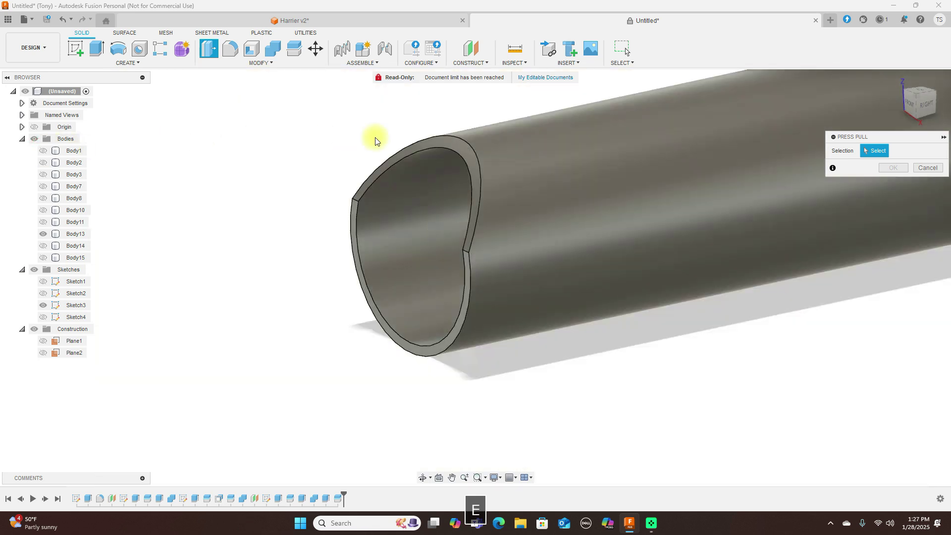
{"action": "left_click", "coordinate": [394, 158]}
{"action": "type", "text": "eeeeeeeeeee"}
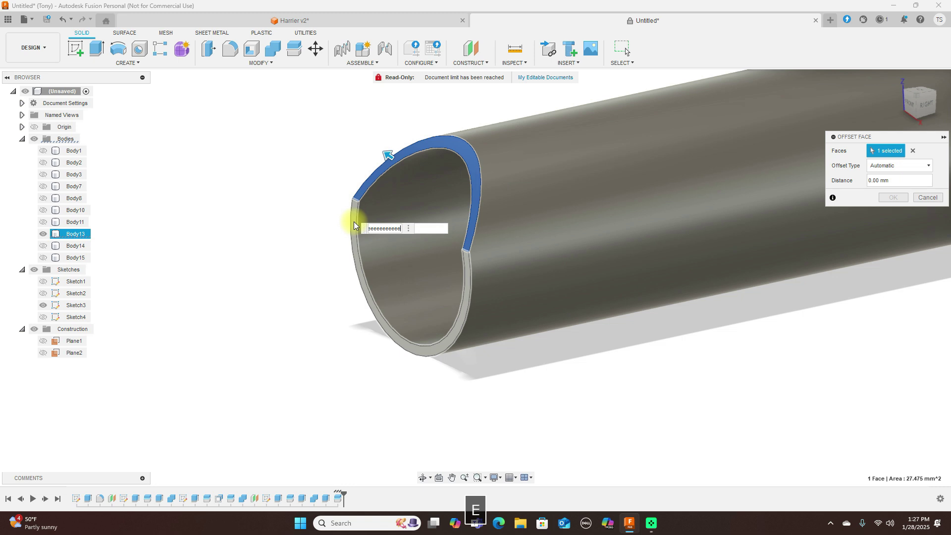
{"action": "left_click", "coordinate": [352, 222]}
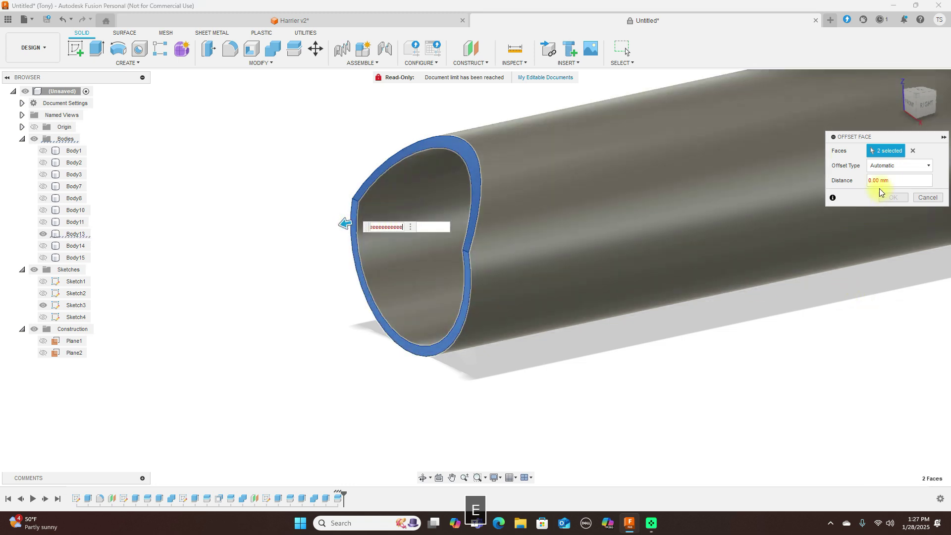
{"action": "key", "text": "BackSpace"}
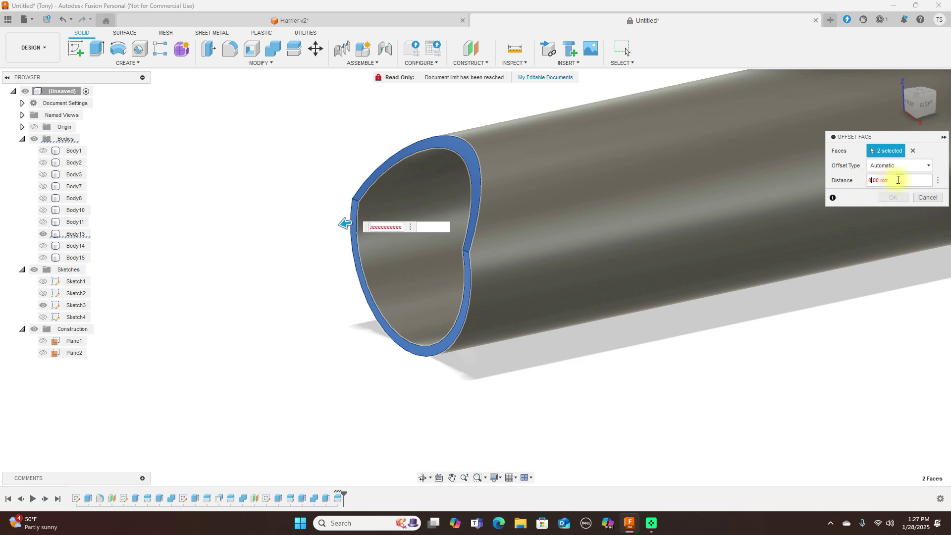
{"action": "type", "text": "."}
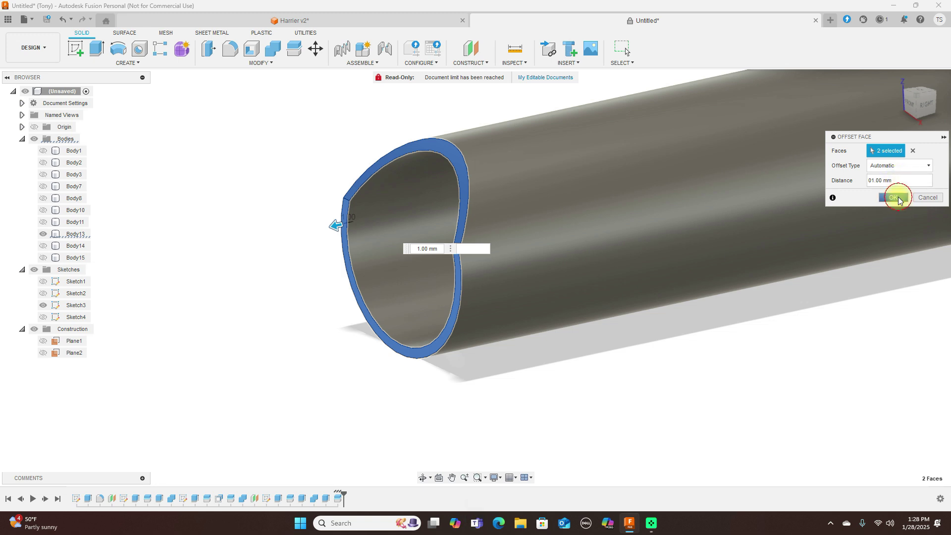
{"action": "left_click", "coordinate": [895, 198]}
{"action": "scroll", "coordinate": [766, 193], "scroll_direction": "down", "scroll_amount": 3}
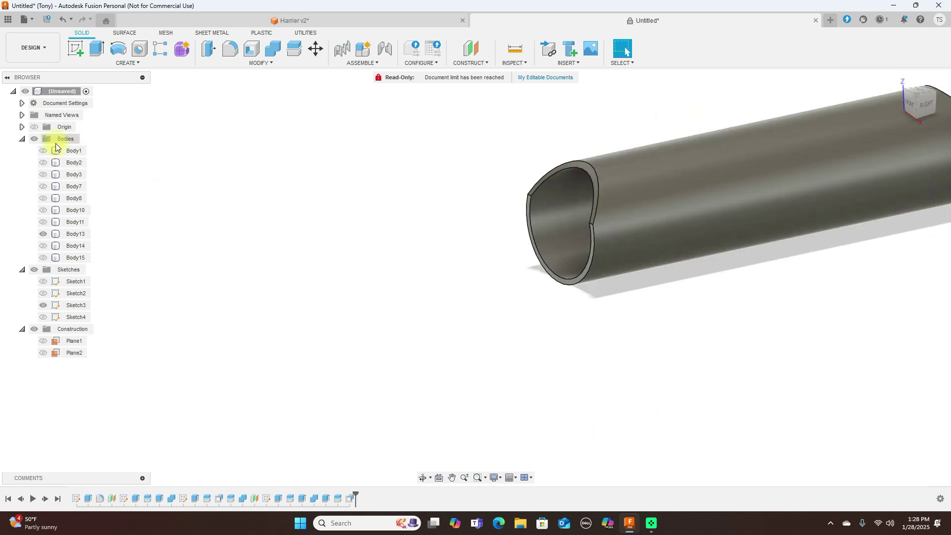
{"action": "left_click", "coordinate": [42, 150]}
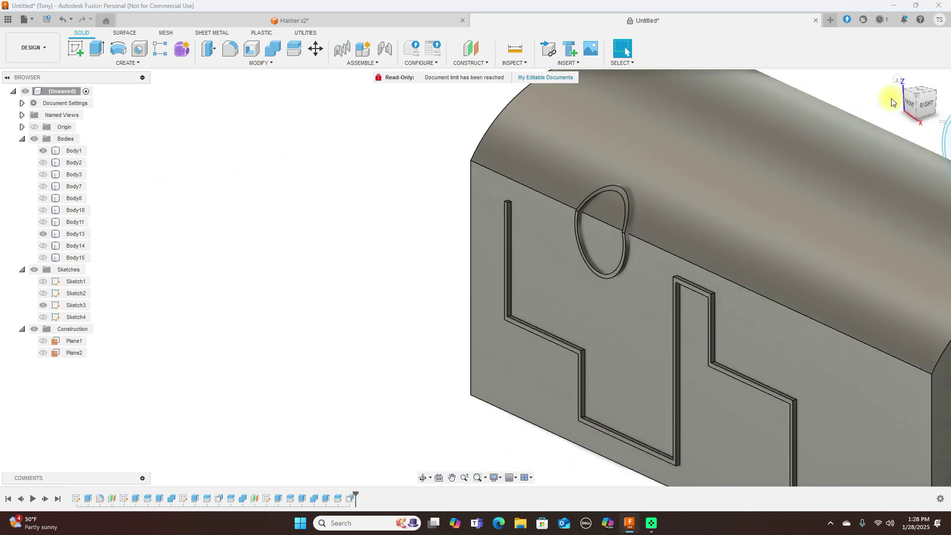
Step: Examine the raised ring up close where it crosses the edge of the arch, and check its profile from the right side
{"action": "mouse_move", "coordinate": [918, 106]}
{"action": "left_mouse_down"}
{"action": "mouse_move", "coordinate": [925, 98]}
{"action": "mouse_move", "coordinate": [7, 94]}
{"action": "mouse_move", "coordinate": [60, 79]}
{"action": "mouse_move", "coordinate": [26, 93]}
{"action": "mouse_move", "coordinate": [881, 89]}
{"action": "mouse_move", "coordinate": [895, 81]}
{"action": "mouse_move", "coordinate": [896, 97]}
{"action": "left_mouse_up"}
{"action": "scroll", "coordinate": [834, 141], "scroll_direction": "down", "scroll_amount": 2}
{"action": "middle_click_drag", "start_coordinate": [836, 119], "coordinate": [654, 102]}
{"action": "scroll", "coordinate": [499, 206], "scroll_direction": "up", "scroll_amount": 5}
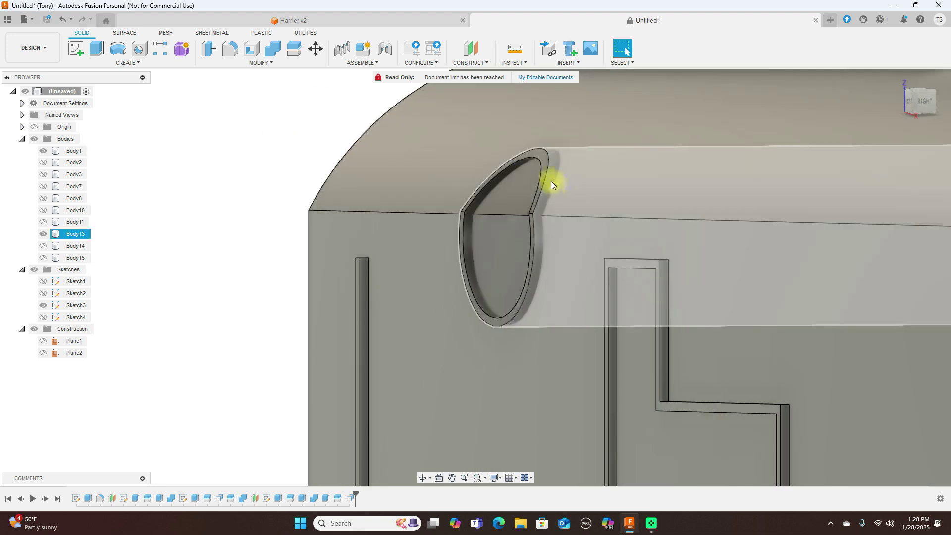
{"action": "scroll", "coordinate": [545, 191], "scroll_direction": "up", "scroll_amount": 3}
{"action": "scroll", "coordinate": [573, 310], "scroll_direction": "down", "scroll_amount": 5}
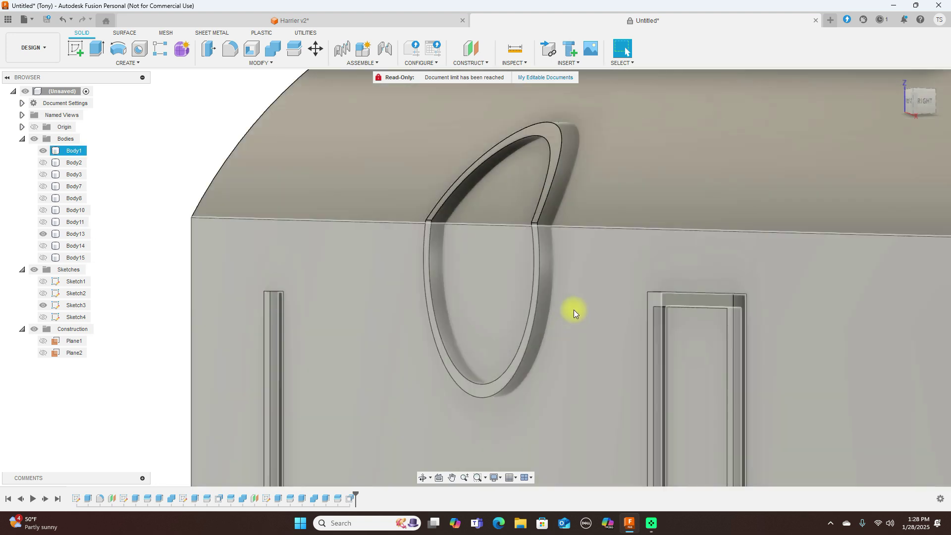
{"action": "left_click", "coordinate": [928, 102]}
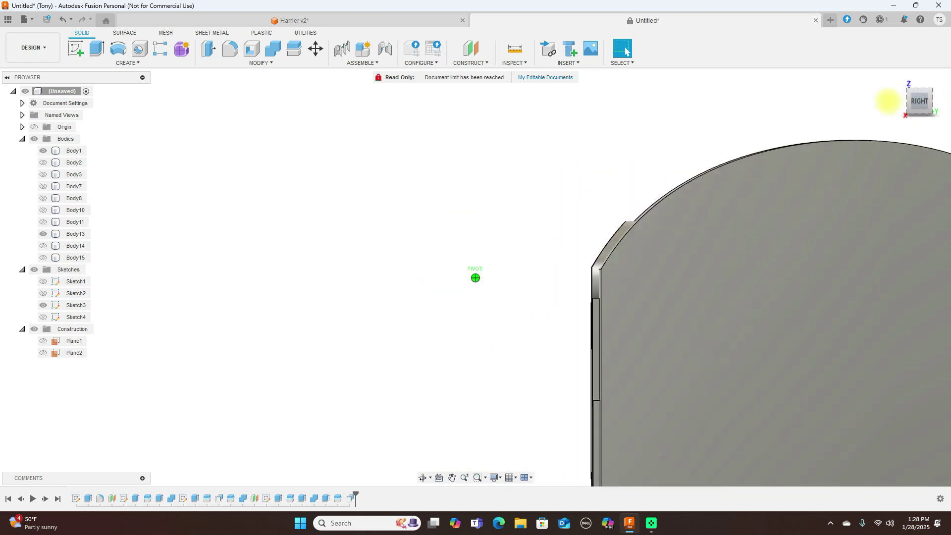
{"action": "left_click", "coordinate": [888, 100]}
{"action": "middle_click_drag", "start_coordinate": [79, 104], "coordinate": [946, 114], "text": "shift"}
{"action": "scroll", "coordinate": [826, 202], "scroll_direction": "down", "scroll_amount": 5}
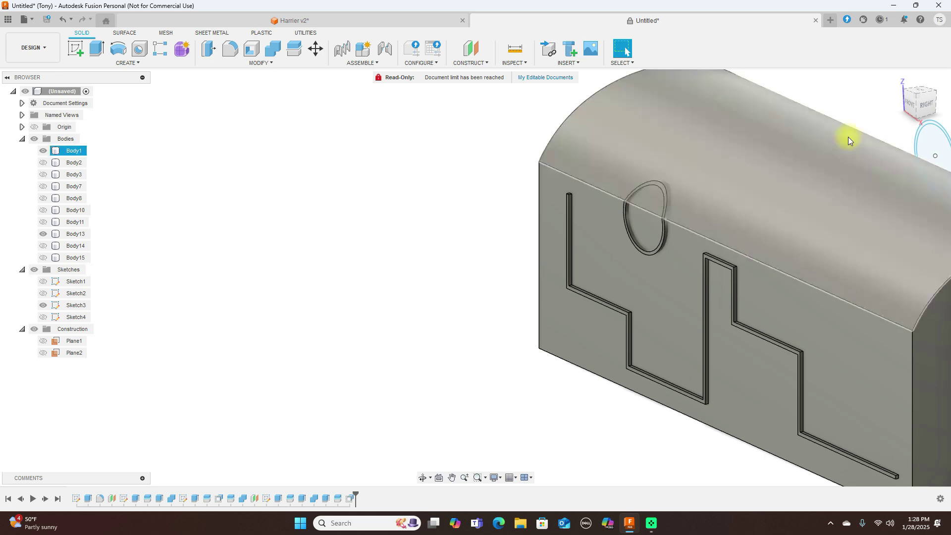
Step: Examine the whole arched body with its ring and stepped strip at an angle, from the front and from the top
{"action": "middle_click_drag", "start_coordinate": [861, 108], "coordinate": [615, 123]}
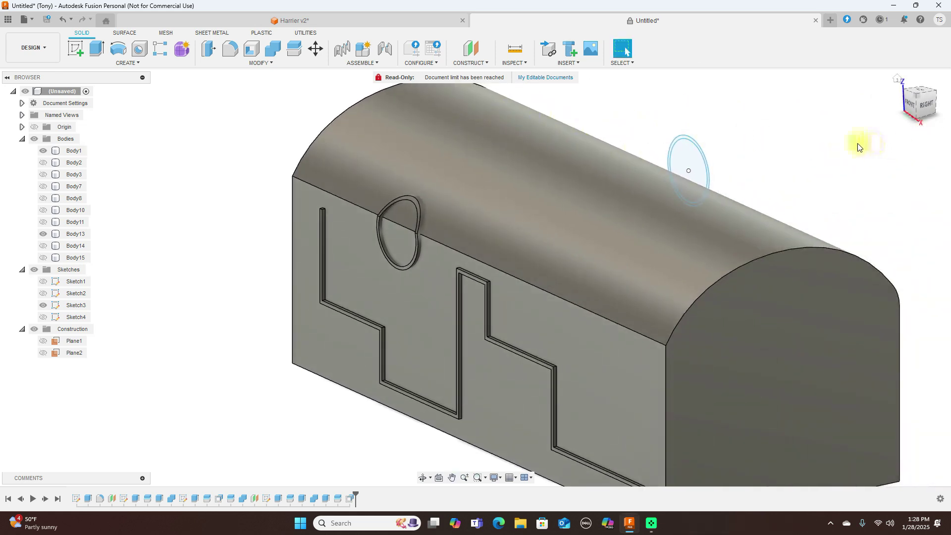
{"action": "scroll", "coordinate": [854, 142], "scroll_direction": "down", "scroll_amount": 2}
{"action": "mouse_move", "coordinate": [924, 108]}
{"action": "middle_mouse_down", "text": "shift"}
{"action": "mouse_move", "coordinate": [26, 95]}
{"action": "mouse_move", "coordinate": [218, 99]}
{"action": "mouse_move", "coordinate": [185, 90]}
{"action": "mouse_move", "coordinate": [79, 102]}
{"action": "middle_mouse_up", "text": "shift"}
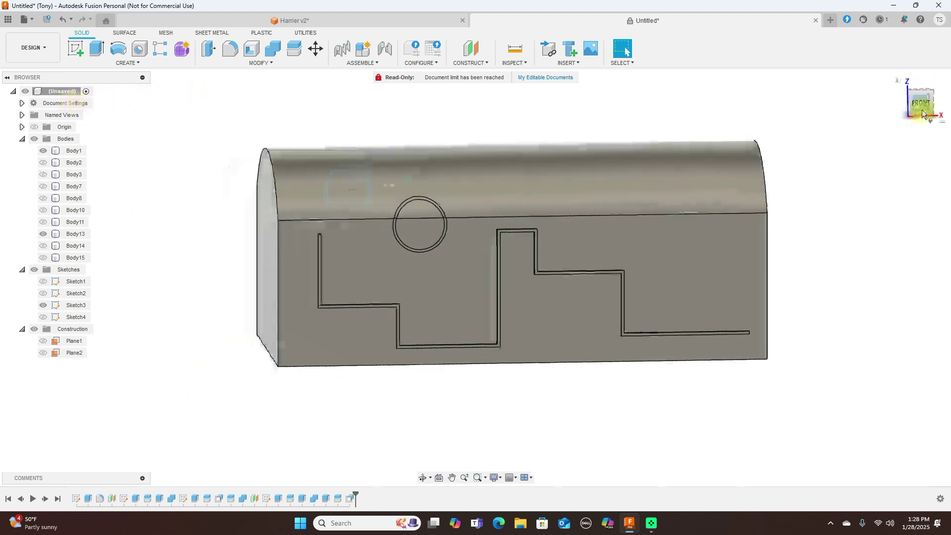
{"action": "left_click", "coordinate": [921, 92]}
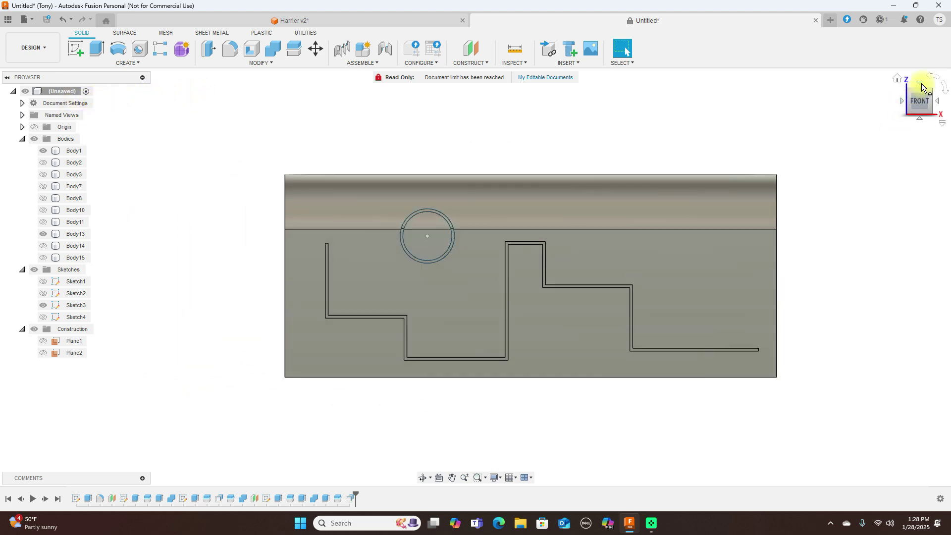
{"action": "left_click", "coordinate": [921, 86]}
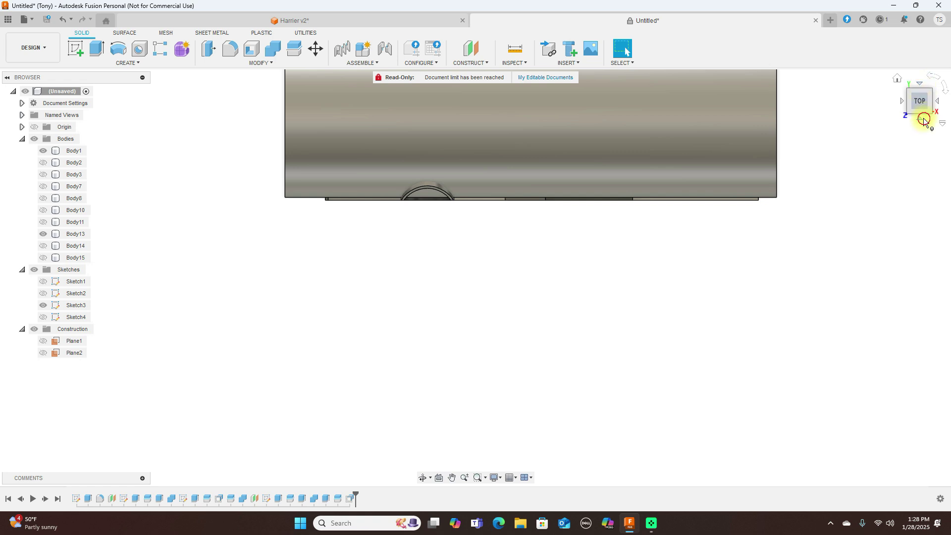
{"action": "left_click", "coordinate": [924, 121]}
Step: Create a new empty design document
{"action": "left_click", "coordinate": [25, 19]}
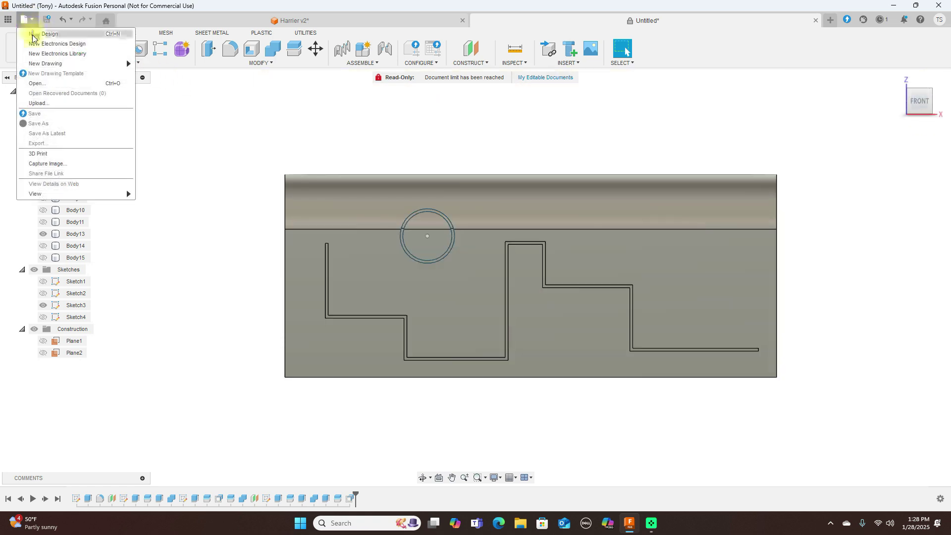
{"action": "left_click", "coordinate": [33, 35]}
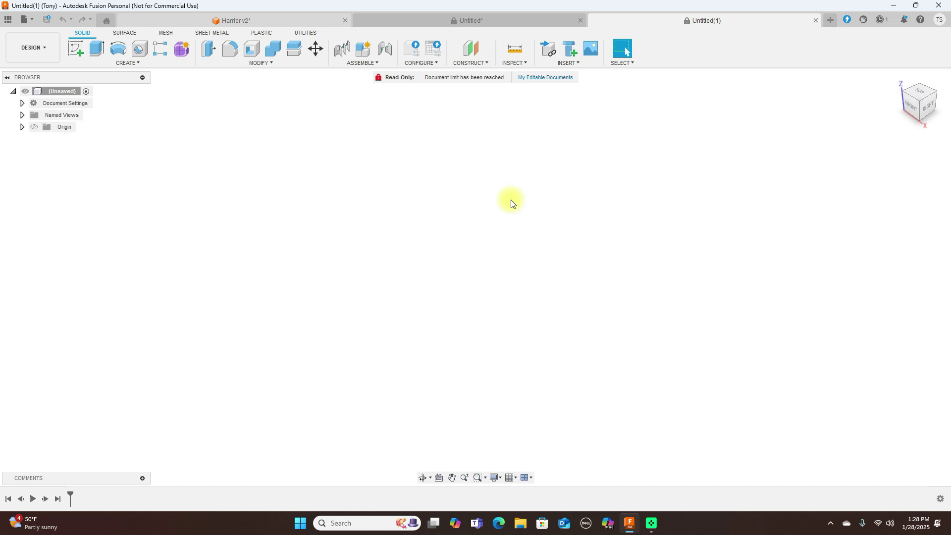
Step: Sketch an airfoil-shaped fit point spline on the YZ plane, from the origin to a point about 183 mm along and just above the horizontal axis
{"action": "left_click", "coordinate": [75, 48]}
{"action": "left_click", "coordinate": [503, 230]}
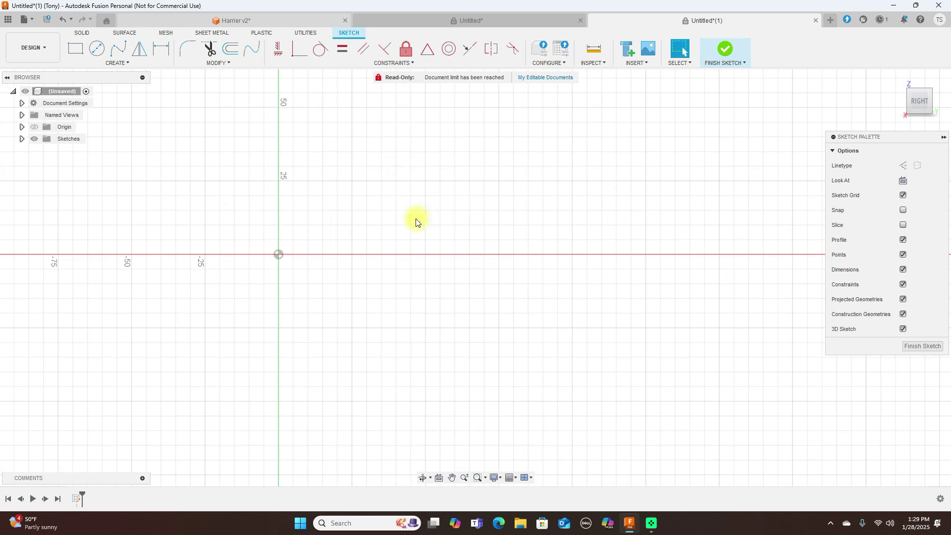
{"action": "left_click", "coordinate": [118, 48]}
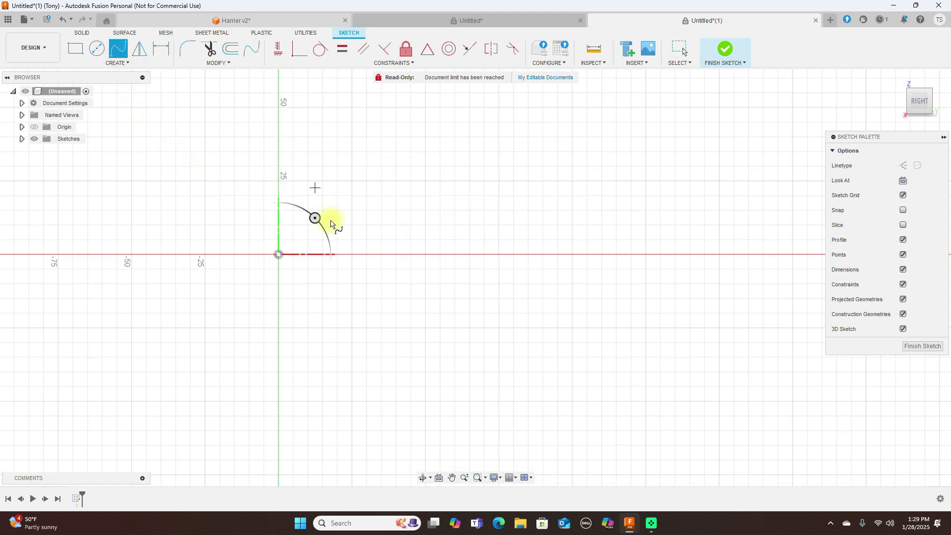
{"action": "left_click", "coordinate": [279, 255]}
{"action": "left_click", "coordinate": [290, 236]}
{"action": "left_click", "coordinate": [353, 210]}
{"action": "left_click", "coordinate": [585, 221]}
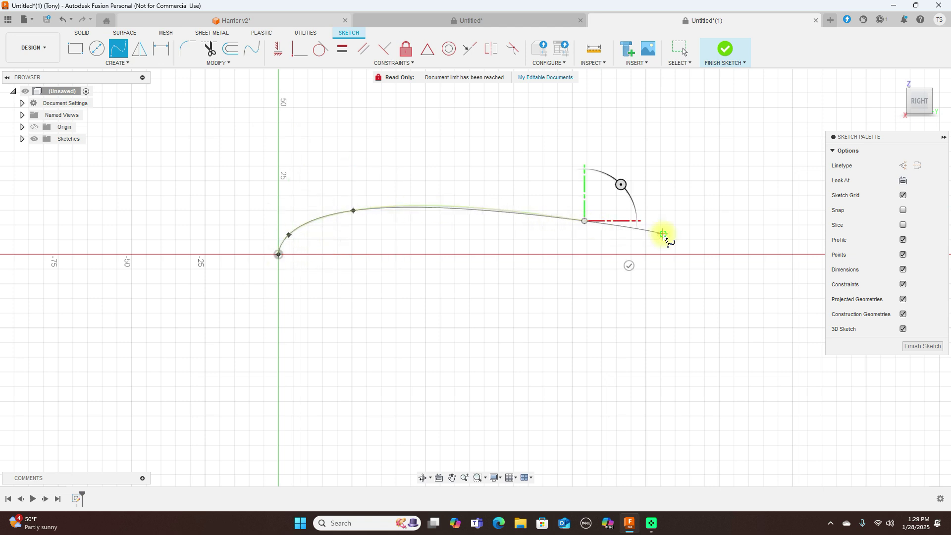
{"action": "middle_click_drag", "start_coordinate": [664, 238], "coordinate": [579, 236]}
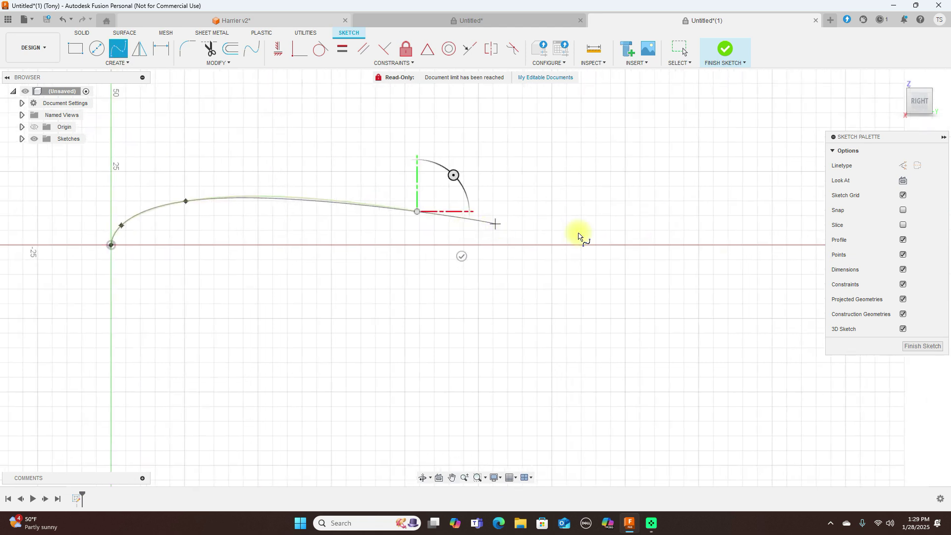
{"action": "left_click", "coordinate": [647, 238]}
{"action": "right_click", "coordinate": [649, 238]}
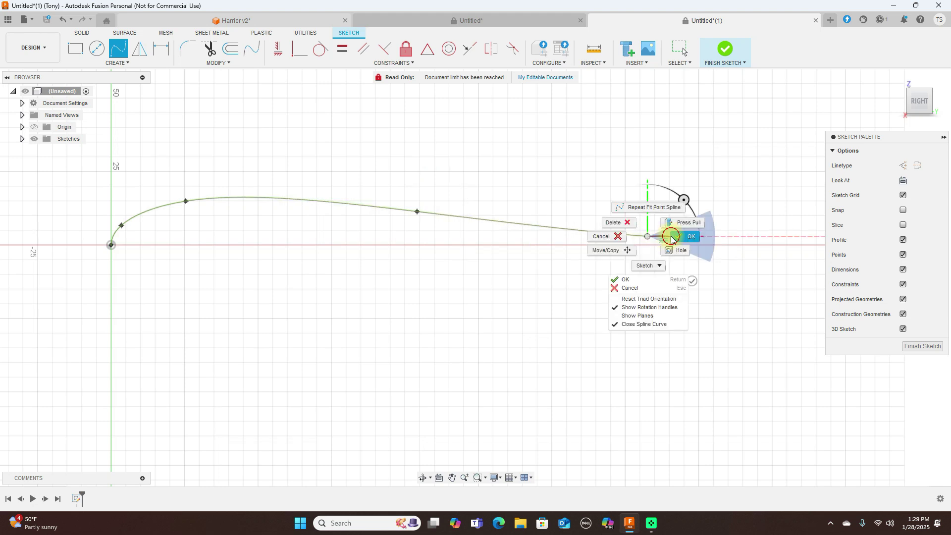
{"action": "left_click", "coordinate": [673, 241]}
Step: Draw a vertical line about 3 mm long from the spline's far end down to the horizontal axis
{"action": "key", "text": "l"}
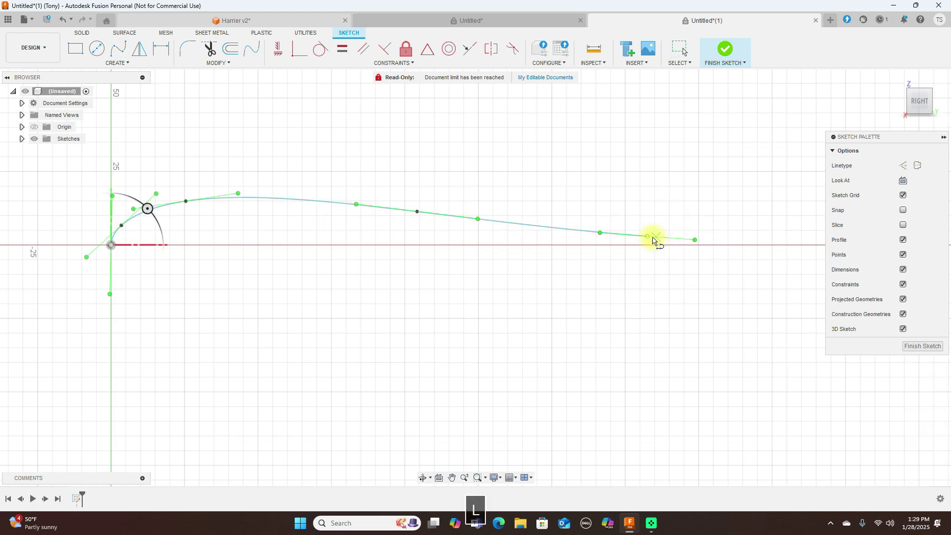
{"action": "left_click", "coordinate": [645, 237]}
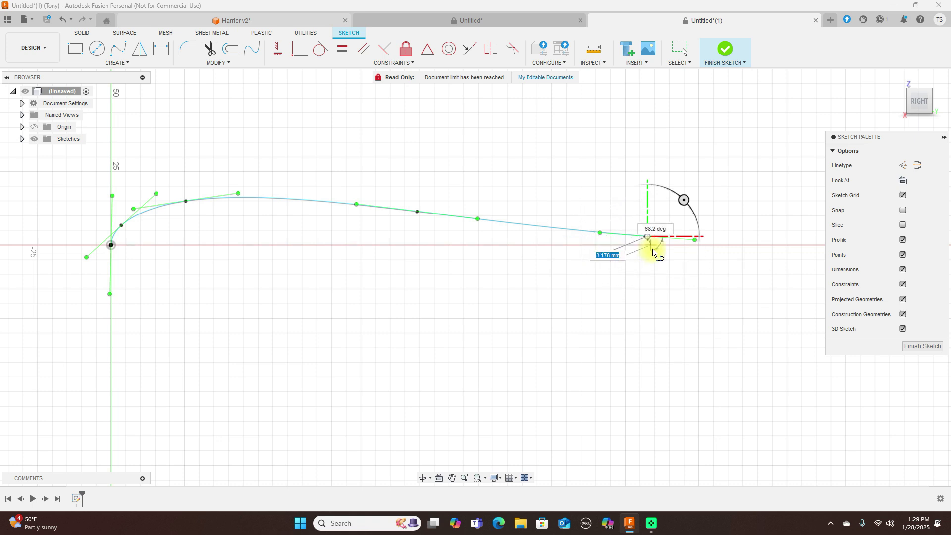
{"action": "scroll", "coordinate": [645, 252], "scroll_direction": "up", "scroll_amount": 5}
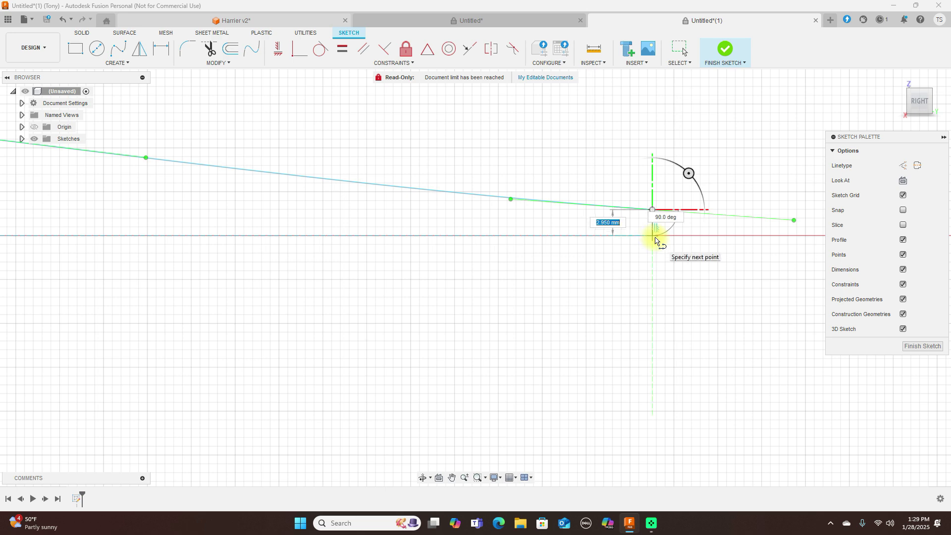
{"action": "left_click", "coordinate": [654, 237]}
{"action": "right_click", "coordinate": [662, 237]}
{"action": "left_click", "coordinate": [679, 241]}
{"action": "scroll", "coordinate": [679, 240], "scroll_direction": "down", "scroll_amount": 5}
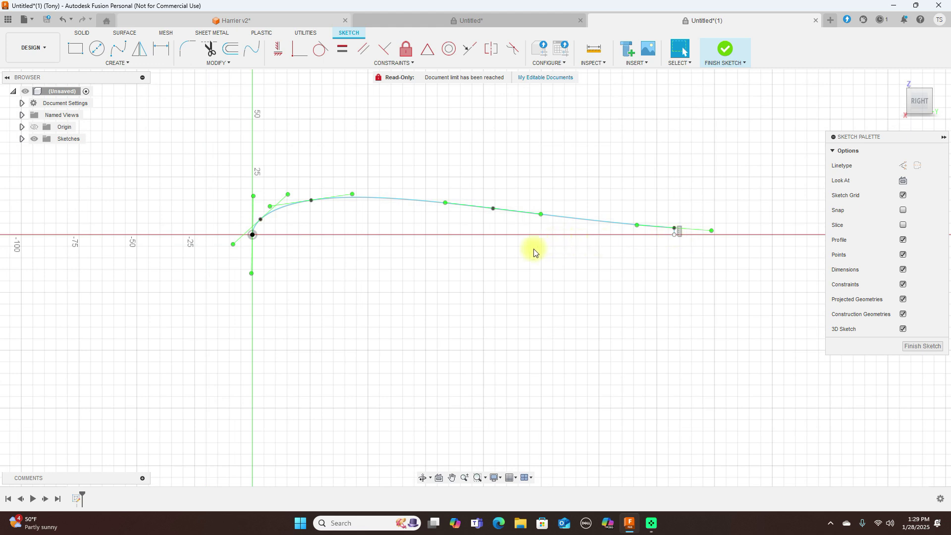
Step: Close the airfoil profile with a straight line from the origin to the short vertical line's lower end, and finish the sketch
{"action": "scroll", "coordinate": [534, 252], "scroll_direction": "up", "scroll_amount": 2}
{"action": "key", "text": "l"}
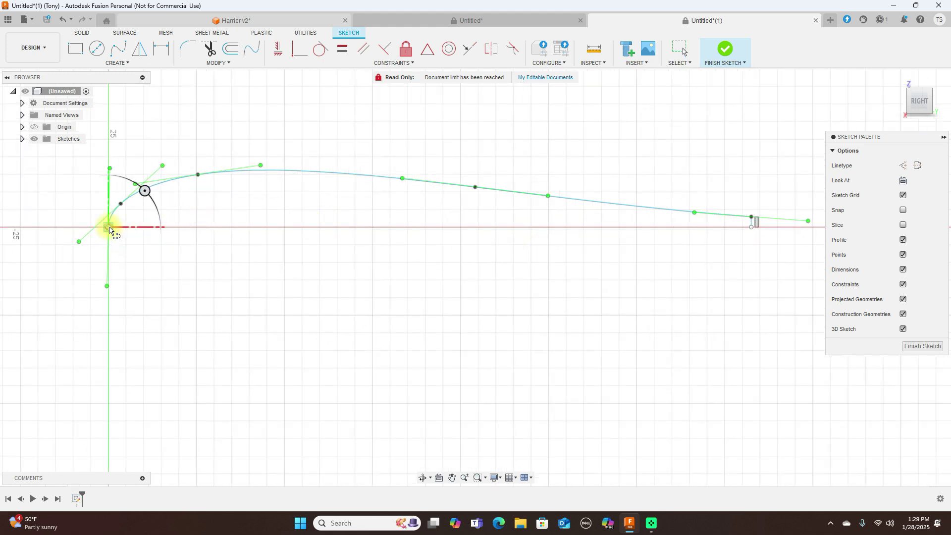
{"action": "left_click", "coordinate": [108, 228]}
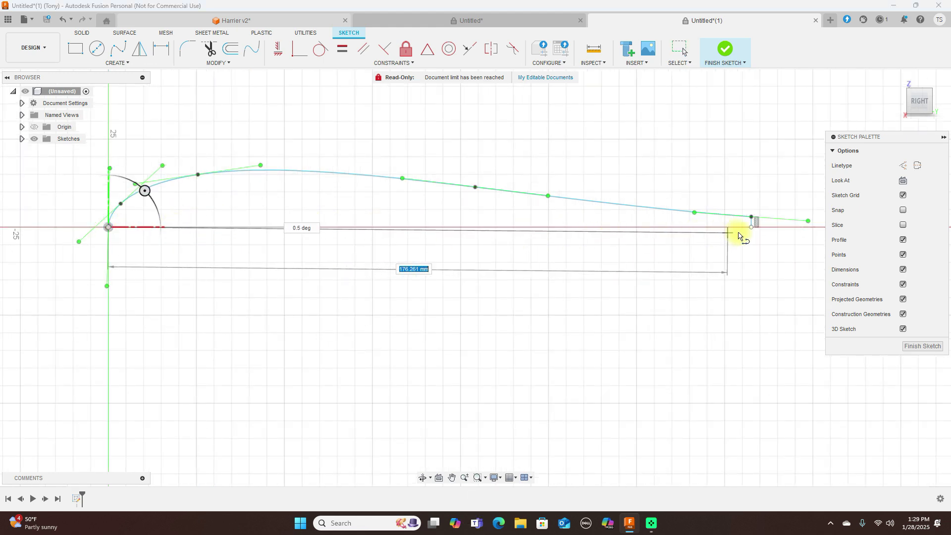
{"action": "left_click", "coordinate": [752, 230]}
{"action": "right_click", "coordinate": [753, 228]}
{"action": "left_click", "coordinate": [785, 227]}
{"action": "scroll", "coordinate": [783, 208], "scroll_direction": "down", "scroll_amount": 3}
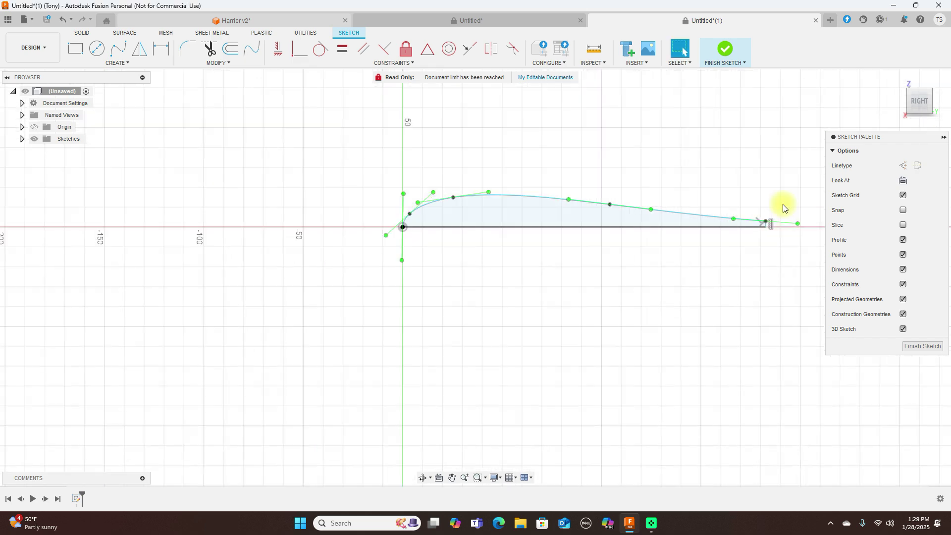
{"action": "left_click", "coordinate": [727, 54]}
Step: Extrude the airfoil profile about 240 mm in the negative direction as a new body
{"action": "key", "text": "e"}
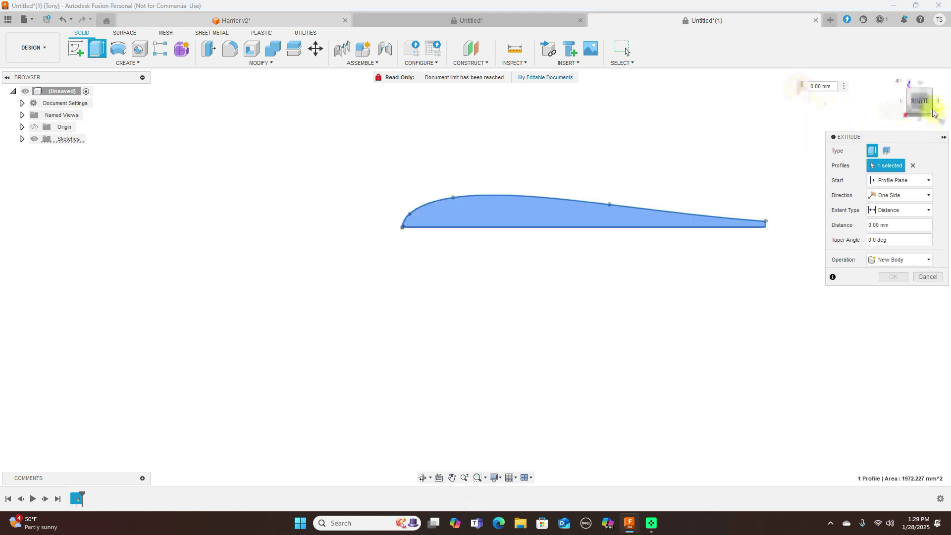
{"action": "left_click", "coordinate": [930, 105]}
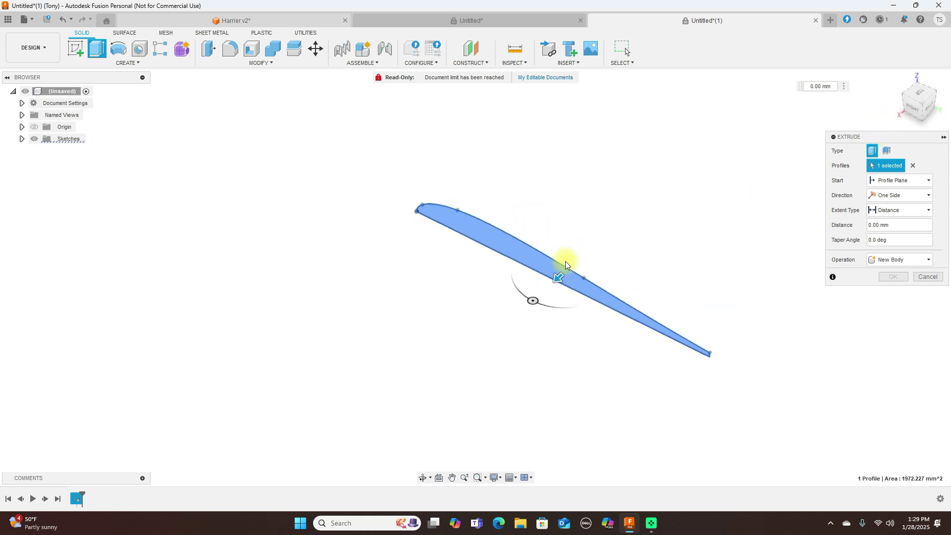
{"action": "left_click_drag", "start_coordinate": [585, 264], "coordinate": [710, 156]}
{"action": "scroll", "coordinate": [613, 242], "scroll_direction": "down", "scroll_amount": 3}
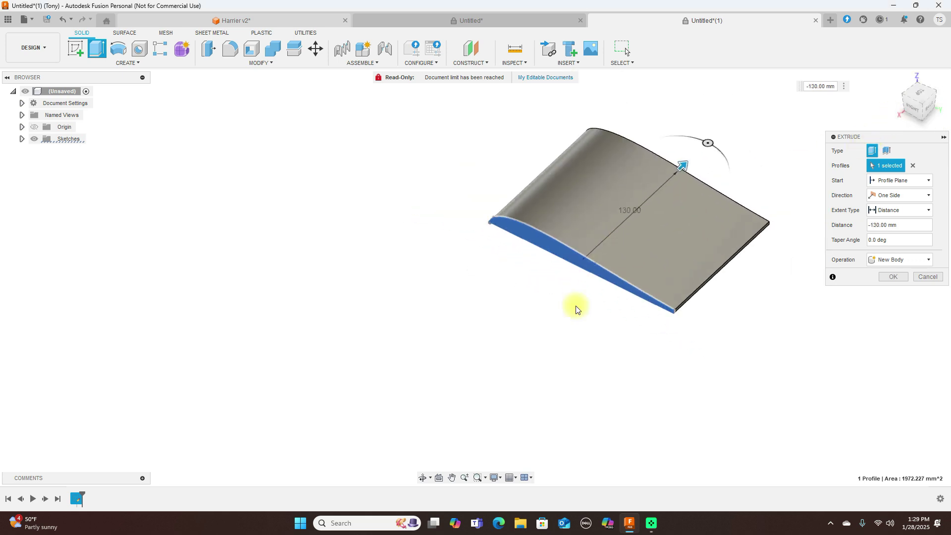
{"action": "middle_click_drag", "start_coordinate": [569, 307], "coordinate": [431, 361]}
{"action": "left_click_drag", "start_coordinate": [548, 212], "coordinate": [642, 157]}
{"action": "scroll", "coordinate": [689, 265], "scroll_direction": "down", "scroll_amount": 2}
{"action": "left_click", "coordinate": [891, 278]}
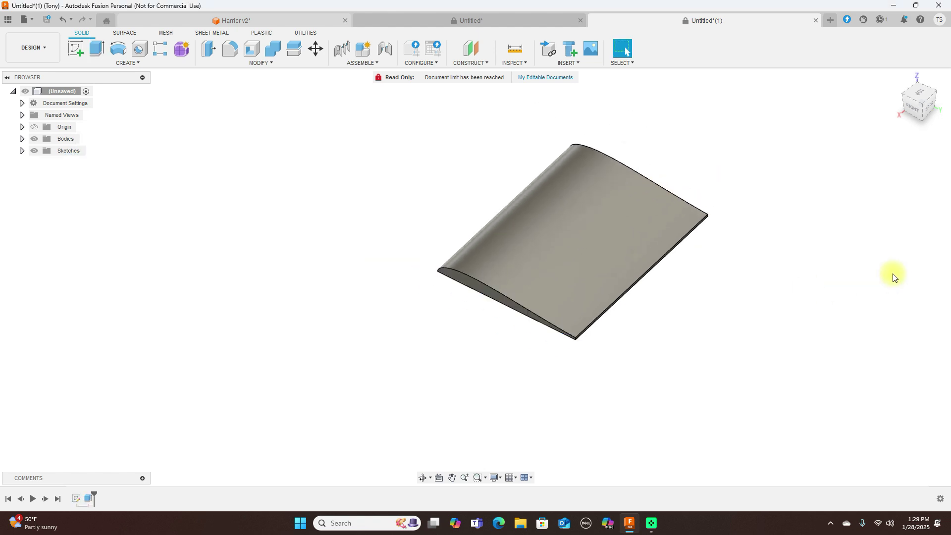
Step: Show the origin to create a construction plane offset 20 mm above the XY plane, and hide the origin again
{"action": "left_click", "coordinate": [917, 114]}
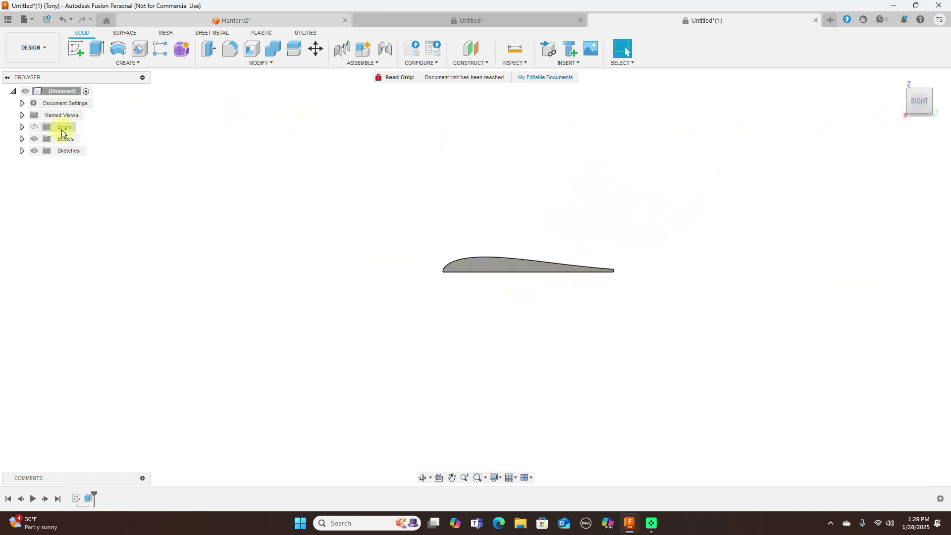
{"action": "left_click", "coordinate": [37, 127]}
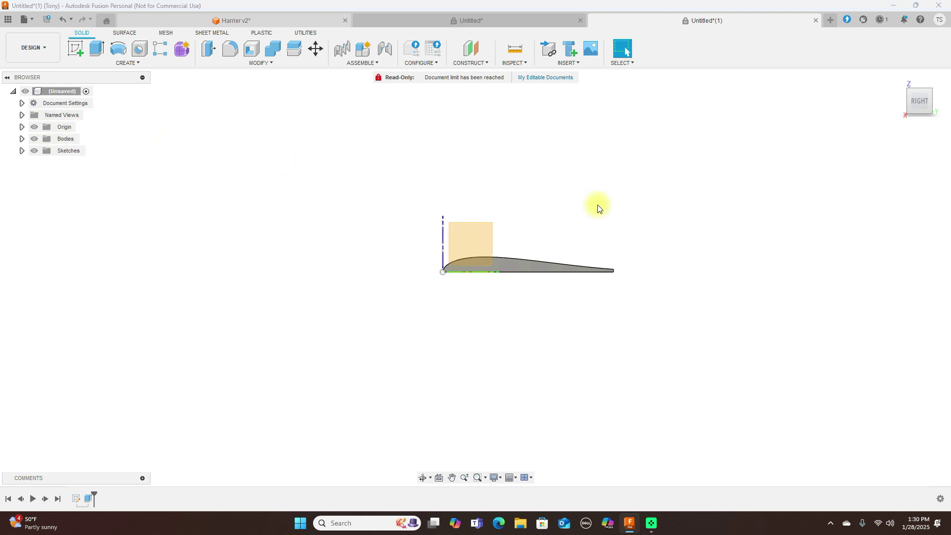
{"action": "scroll", "coordinate": [598, 205], "scroll_direction": "up", "scroll_amount": 2}
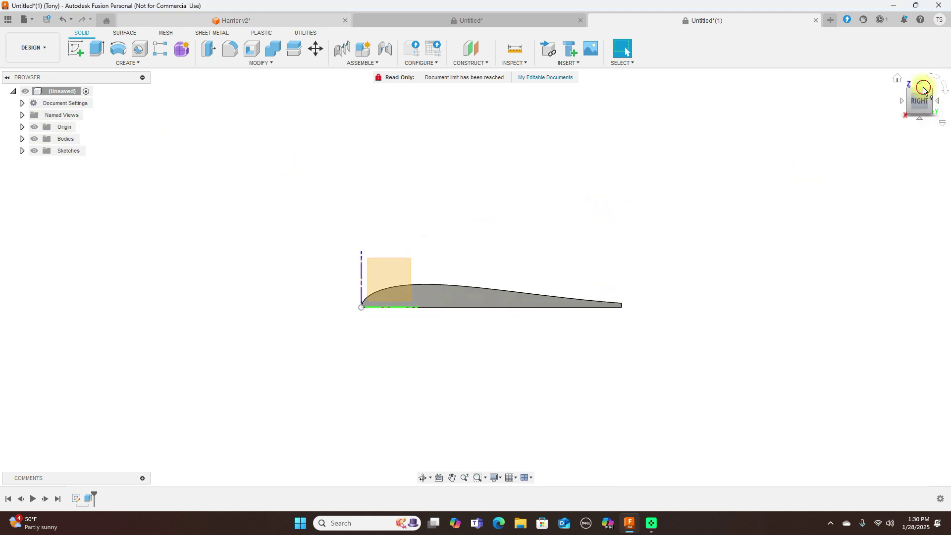
{"action": "left_click_drag", "start_coordinate": [922, 99], "coordinate": [916, 114]}
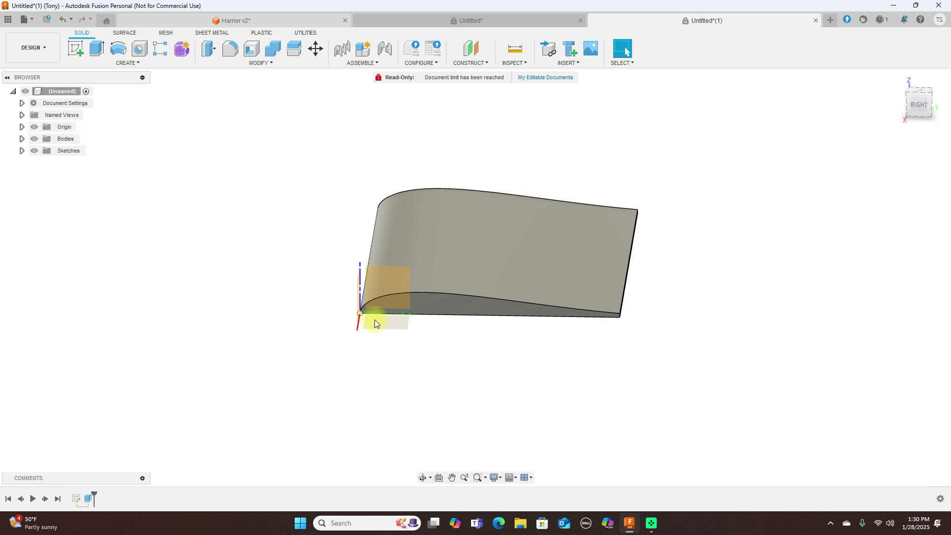
{"action": "left_click", "coordinate": [492, 62]}
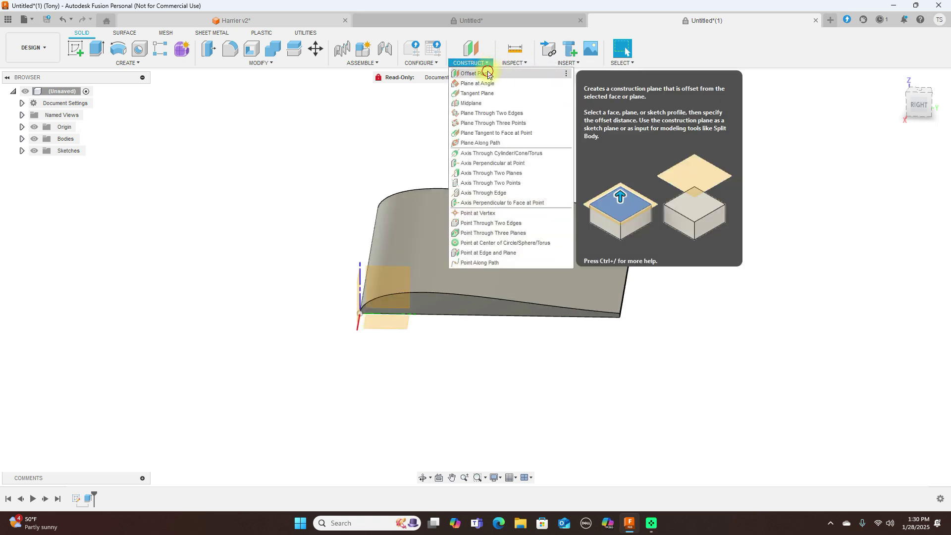
{"action": "left_click", "coordinate": [488, 75]}
{"action": "left_click", "coordinate": [375, 323]}
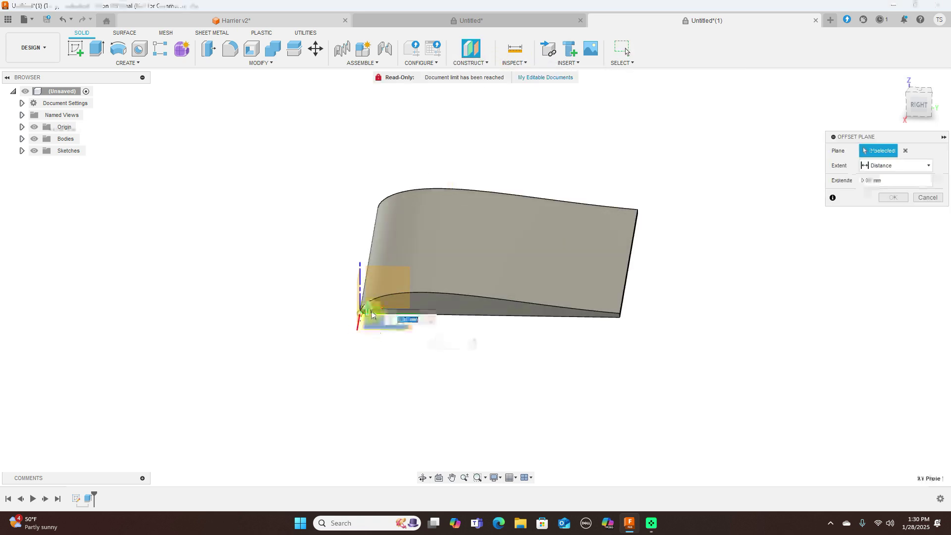
{"action": "left_click", "coordinate": [914, 105]}
{"action": "left_click_drag", "start_coordinate": [372, 240], "coordinate": [370, 278]}
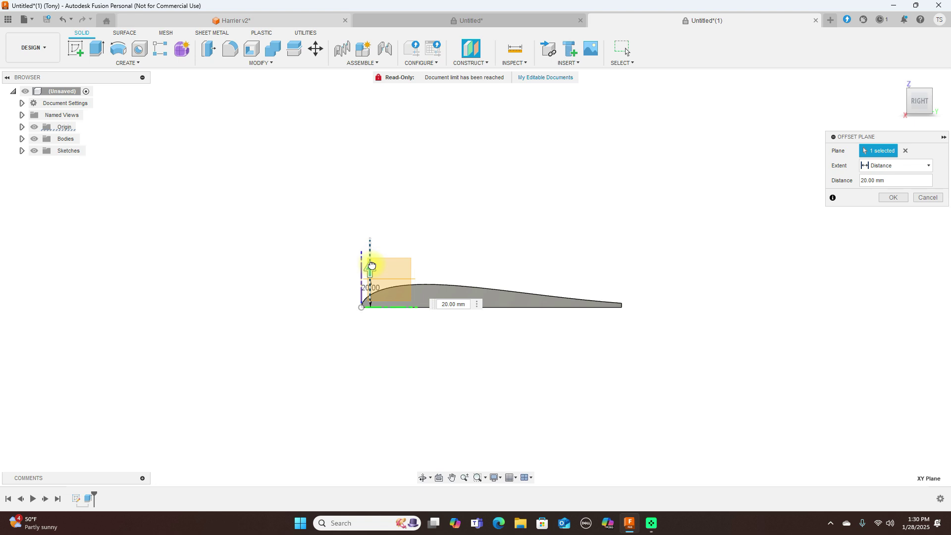
{"action": "left_click", "coordinate": [900, 198]}
{"action": "left_click", "coordinate": [34, 128]}
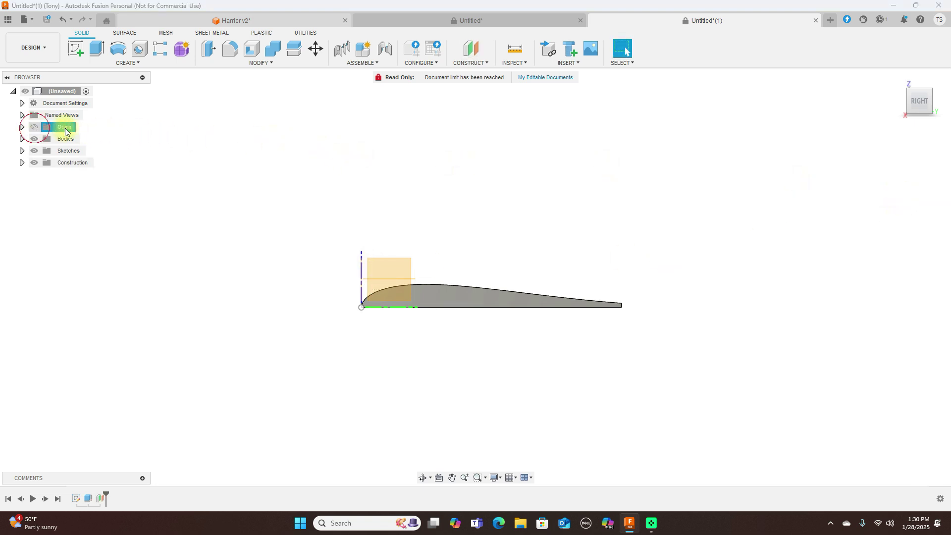
Step: Sketch an open five-segment stepped line on the offset plane across the wing, with the middle segment about 117 mm long, and finish the sketch
{"action": "left_click", "coordinate": [916, 88]}
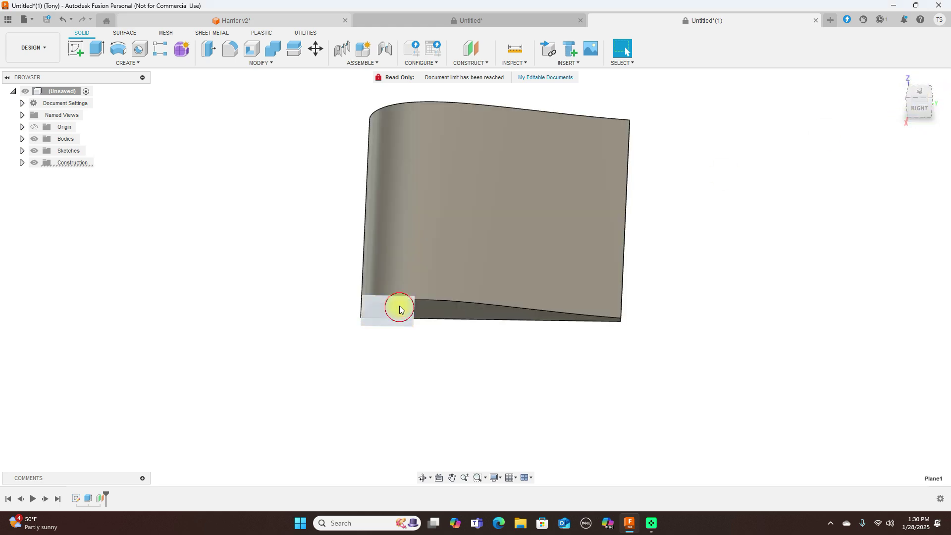
{"action": "left_click", "coordinate": [400, 308]}
{"action": "left_click", "coordinate": [77, 55]}
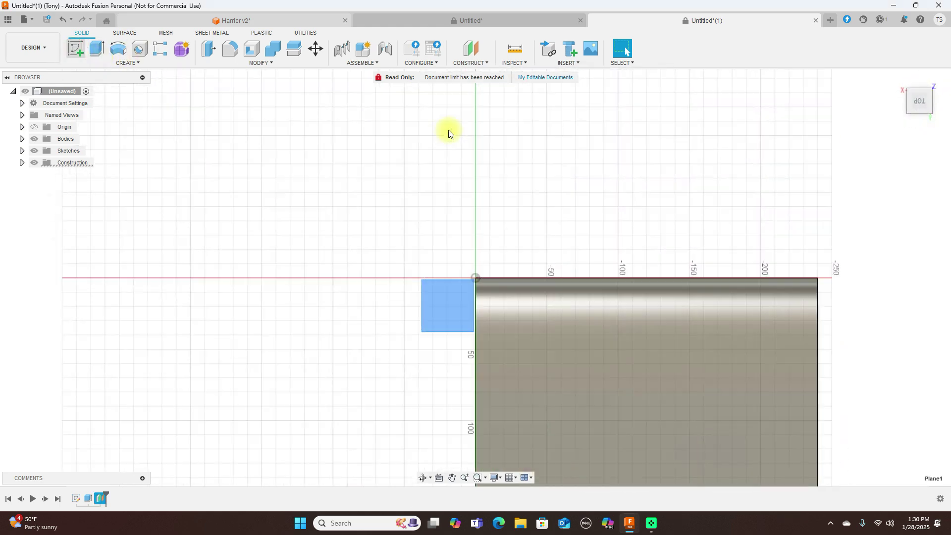
{"action": "middle_click_drag", "start_coordinate": [442, 108], "coordinate": [416, 104]}
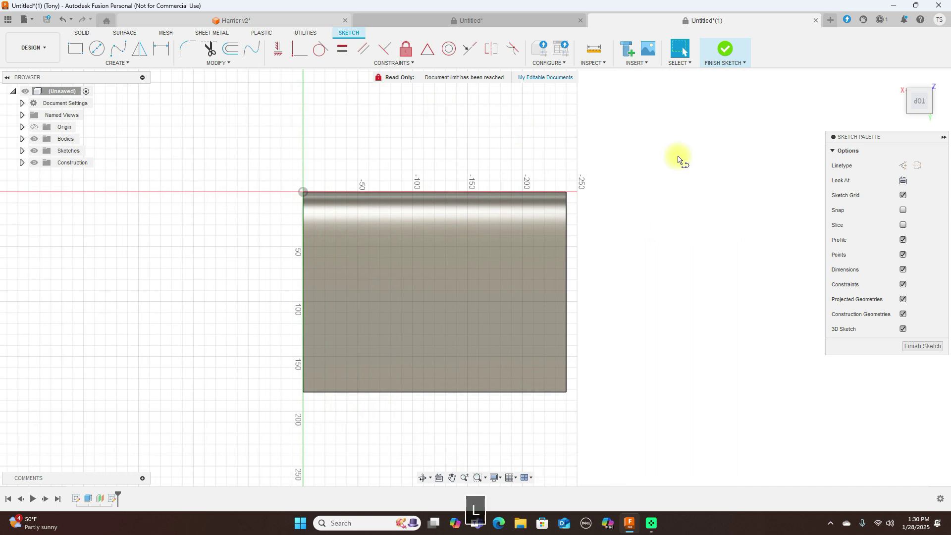
{"action": "left_click", "coordinate": [317, 250]}
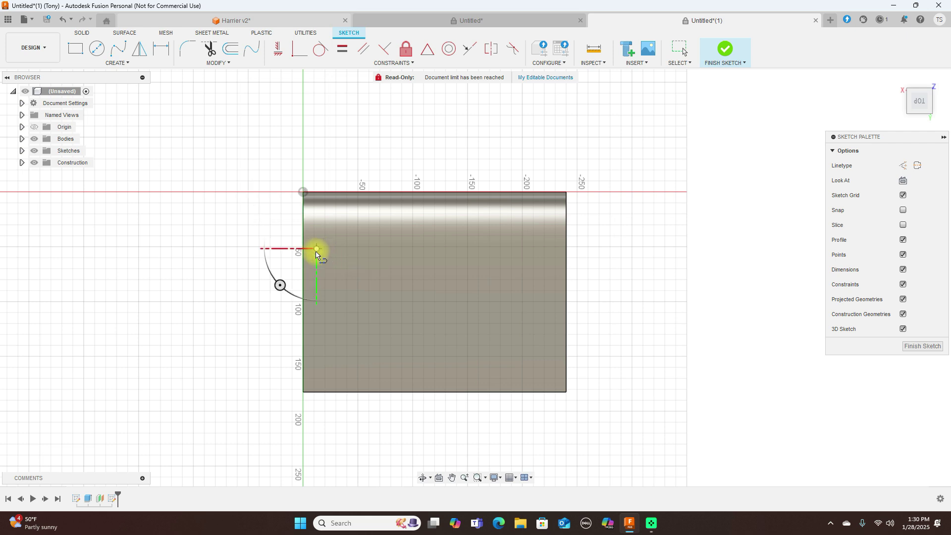
{"action": "left_click", "coordinate": [366, 248]}
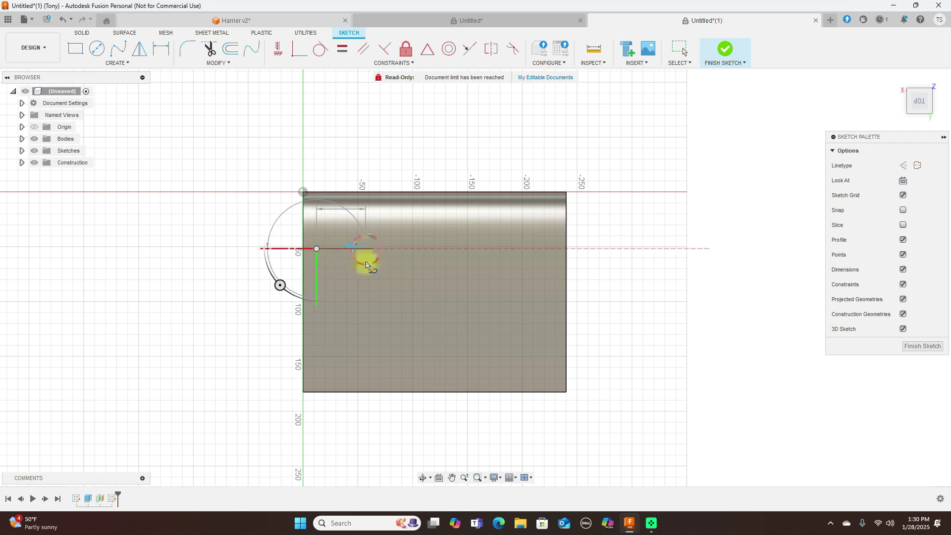
{"action": "left_click", "coordinate": [365, 343]}
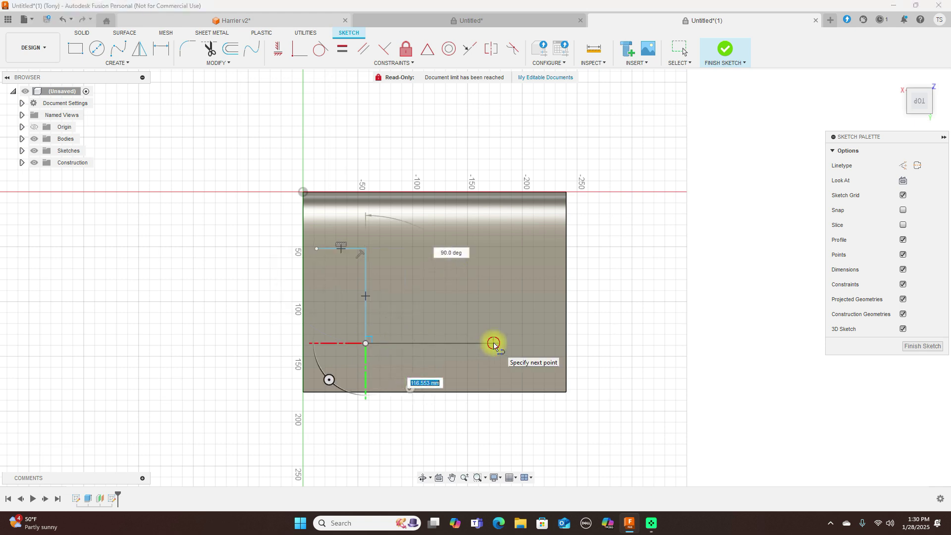
{"action": "left_click", "coordinate": [494, 343]}
{"action": "left_click", "coordinate": [493, 212]}
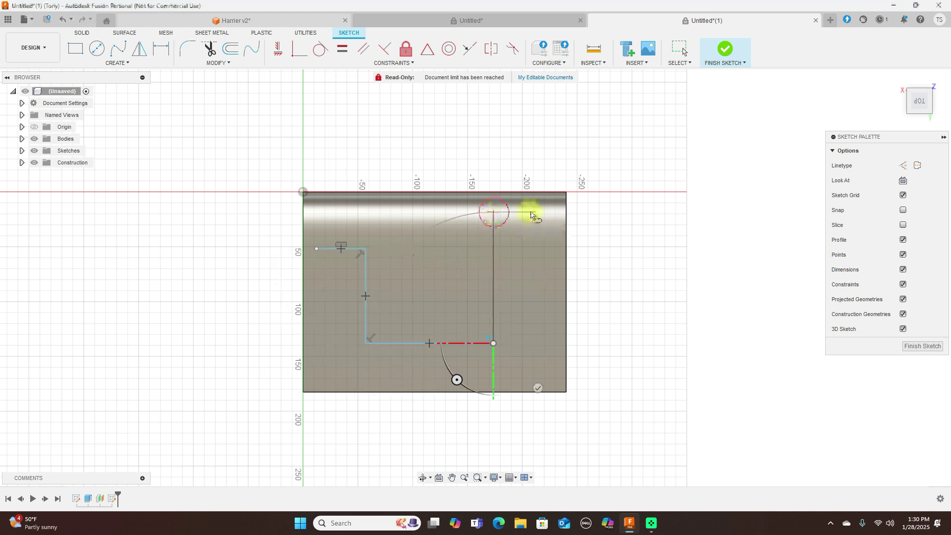
{"action": "left_click", "coordinate": [551, 213]}
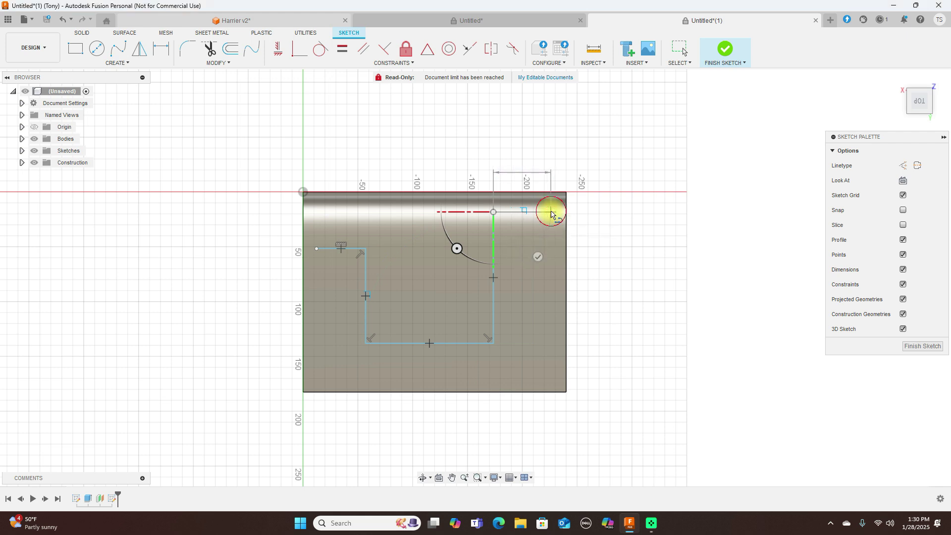
{"action": "right_click", "coordinate": [570, 216]}
{"action": "left_click", "coordinate": [618, 219]}
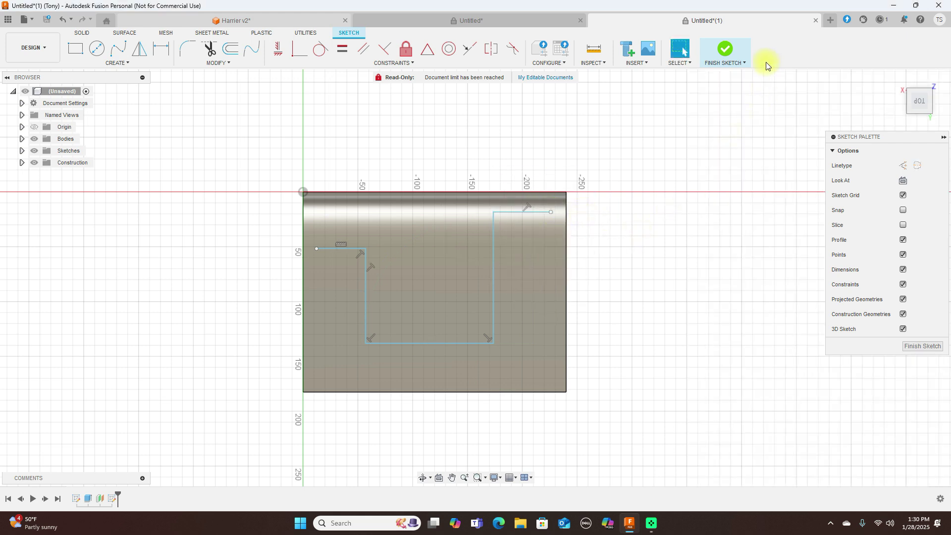
{"action": "left_click", "coordinate": [722, 48]}
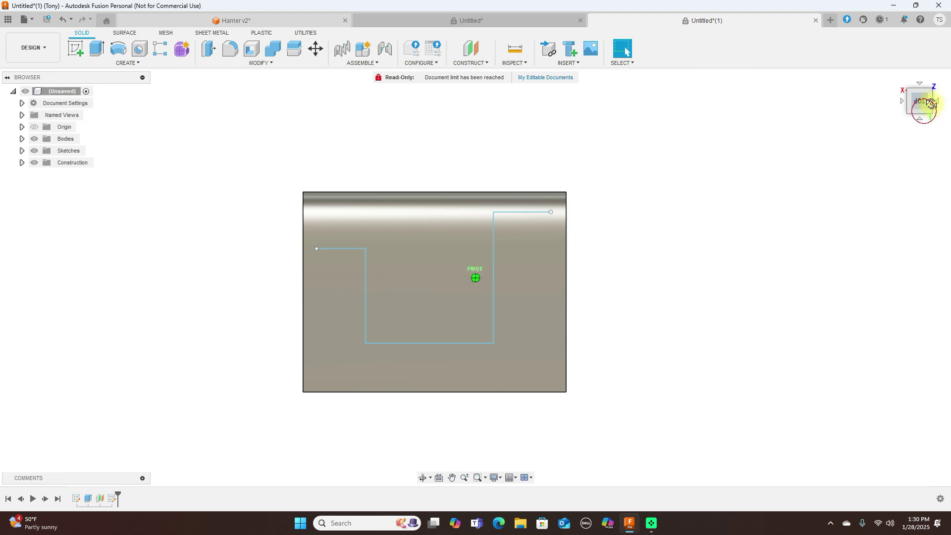
{"action": "left_click", "coordinate": [930, 103]}
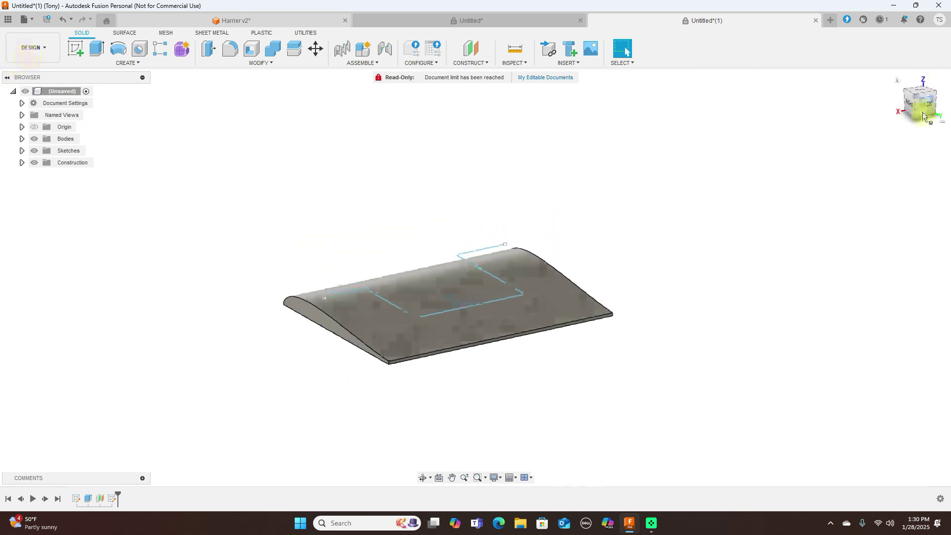
Step: Thin-extrude the stepped panel line 15 mm down into the wing with a 1 mm wall on Side 1, as a new body
{"action": "key", "text": "e"}
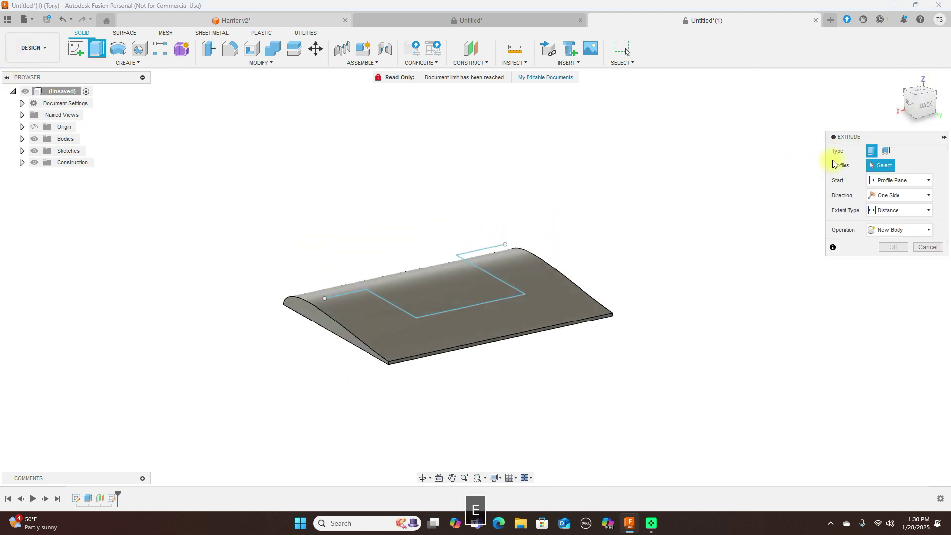
{"action": "left_click", "coordinate": [883, 151]}
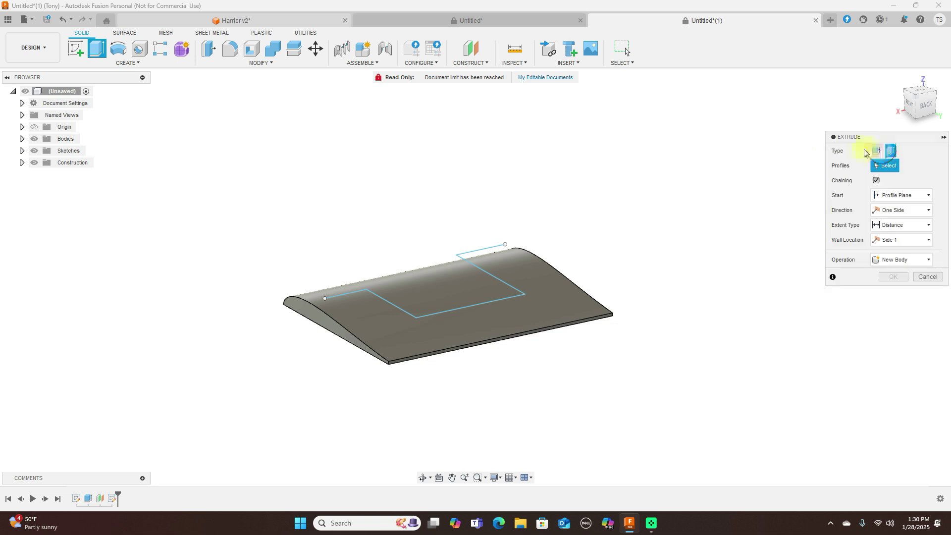
{"action": "left_click", "coordinate": [489, 246]}
{"action": "left_click_drag", "start_coordinate": [437, 276], "coordinate": [437, 314]}
{"action": "left_click", "coordinate": [909, 105]}
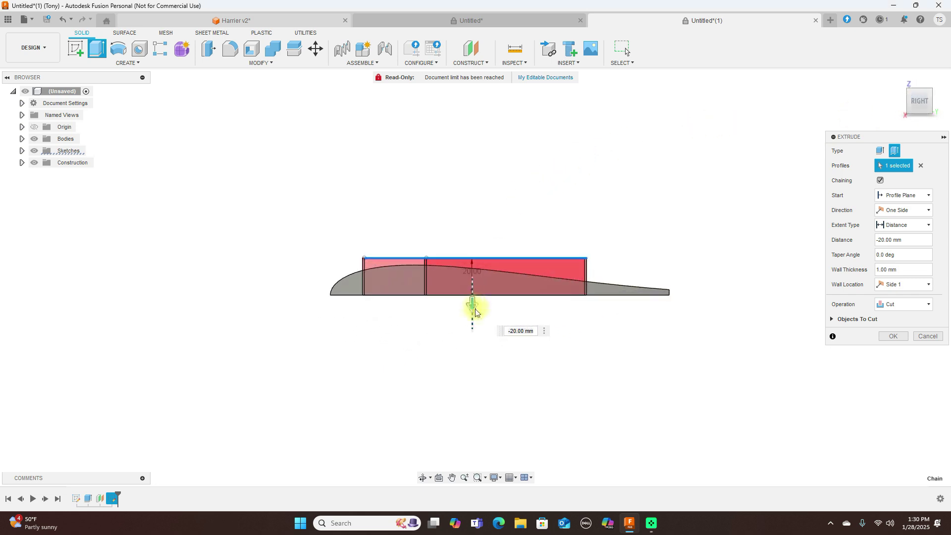
{"action": "left_click_drag", "start_coordinate": [473, 299], "coordinate": [472, 291]}
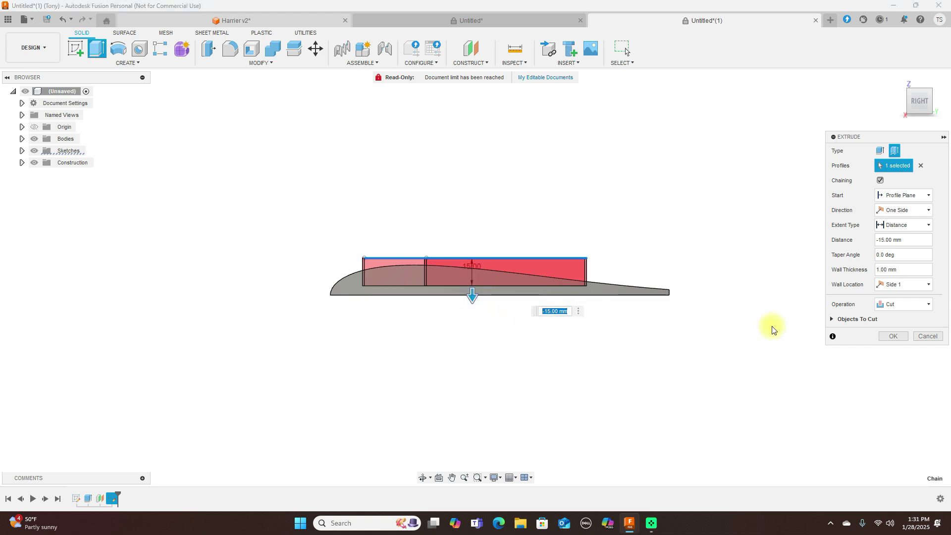
{"action": "left_click", "coordinate": [915, 305]}
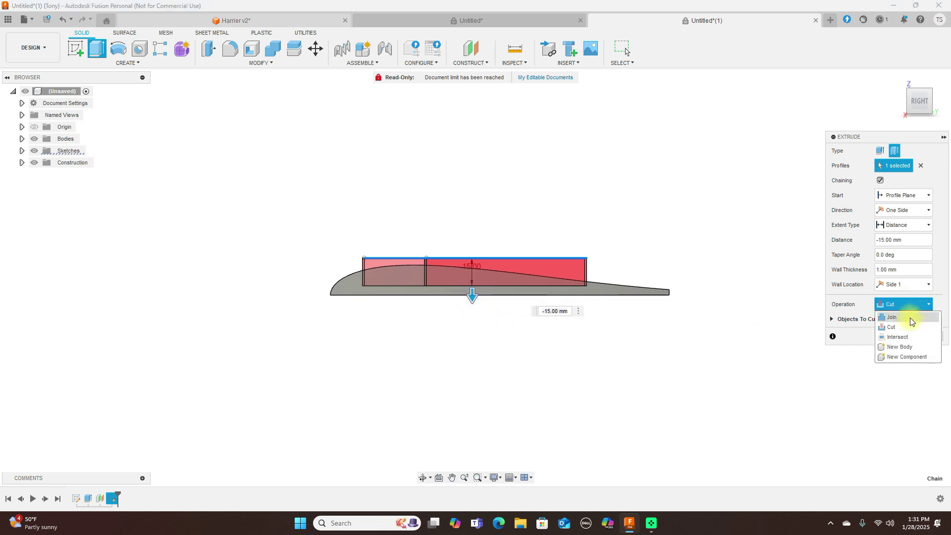
{"action": "left_click", "coordinate": [909, 346]}
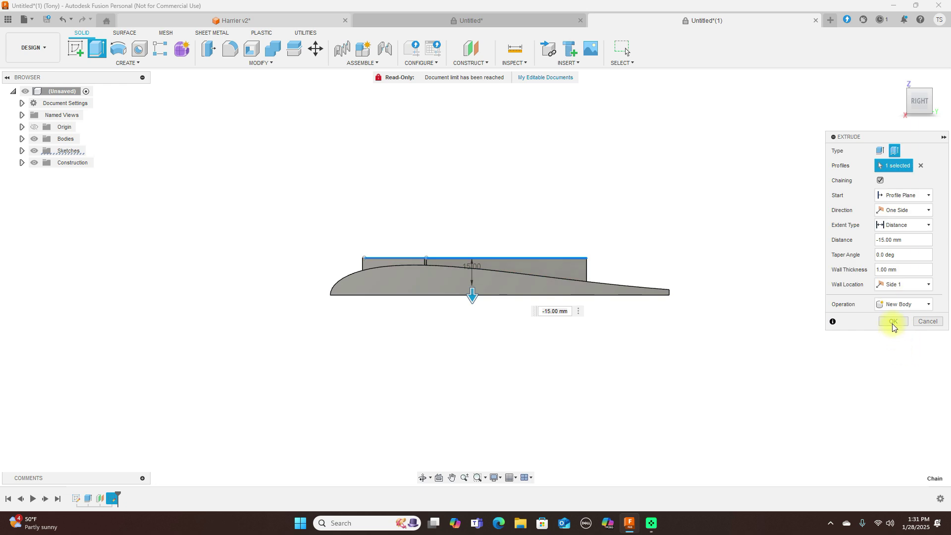
{"action": "left_click", "coordinate": [892, 321]}
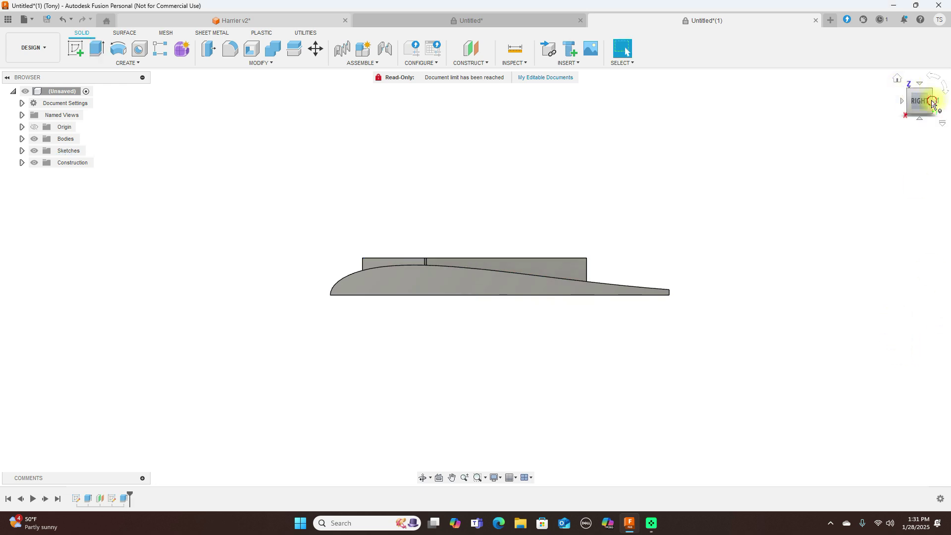
Step: Split the stepped strip body using the wing's curved upper surface as the splitting tool
{"action": "left_click", "coordinate": [931, 103]}
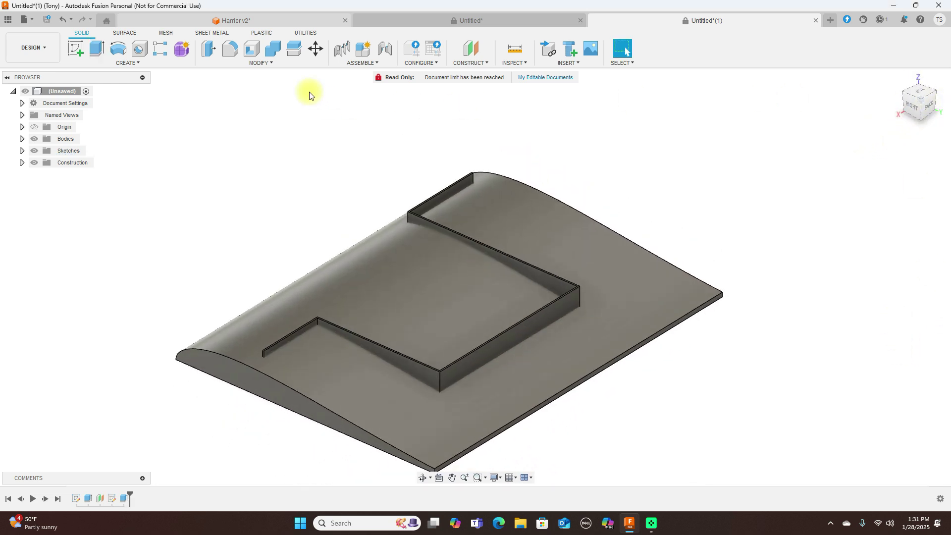
{"action": "left_click", "coordinate": [293, 48]}
{"action": "left_click", "coordinate": [442, 192]}
{"action": "left_click", "coordinate": [909, 165]}
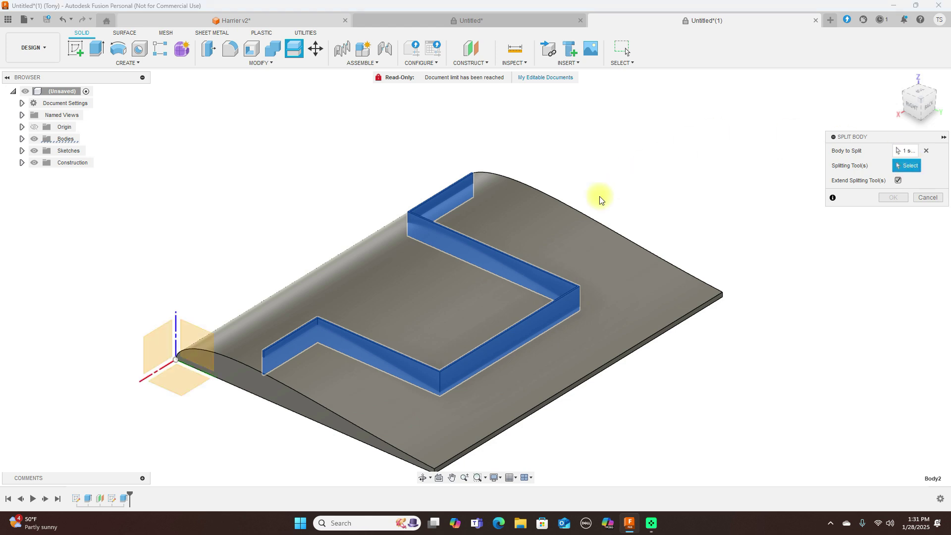
{"action": "left_click", "coordinate": [556, 232]}
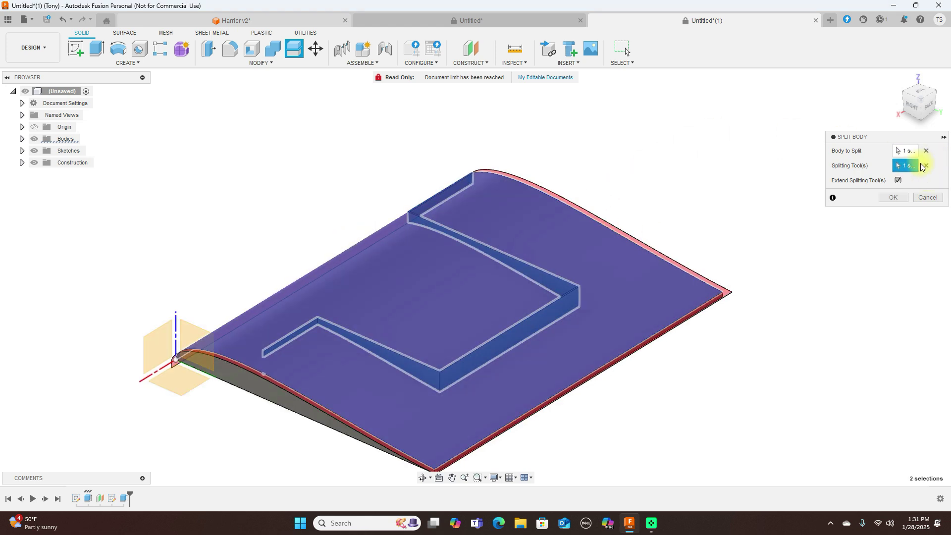
{"action": "left_click", "coordinate": [901, 198]}
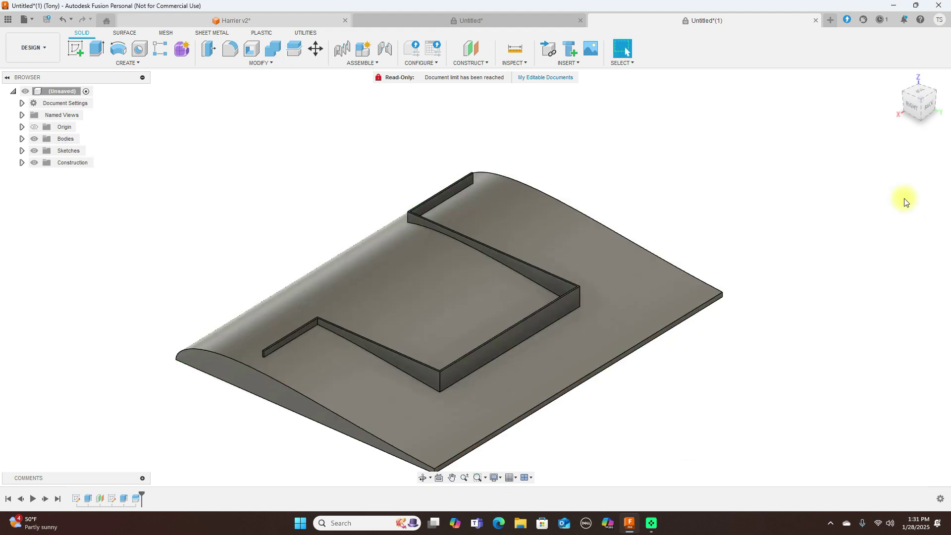
Step: Isolate the split strip pieces to check them, and leave only the piece above the wing surface hidden
{"action": "left_click", "coordinate": [917, 108]}
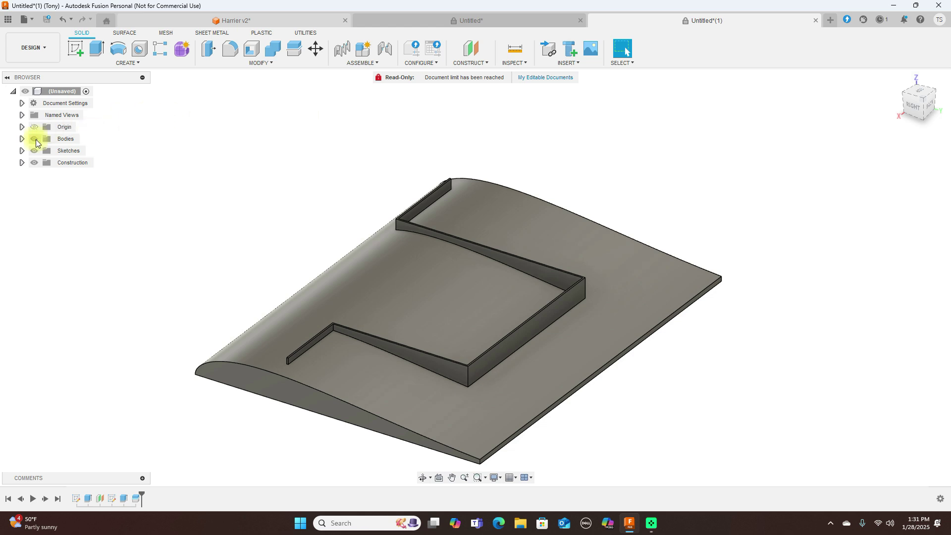
{"action": "left_click", "coordinate": [22, 139]}
{"action": "left_click", "coordinate": [55, 151]}
{"action": "left_click", "coordinate": [42, 151]}
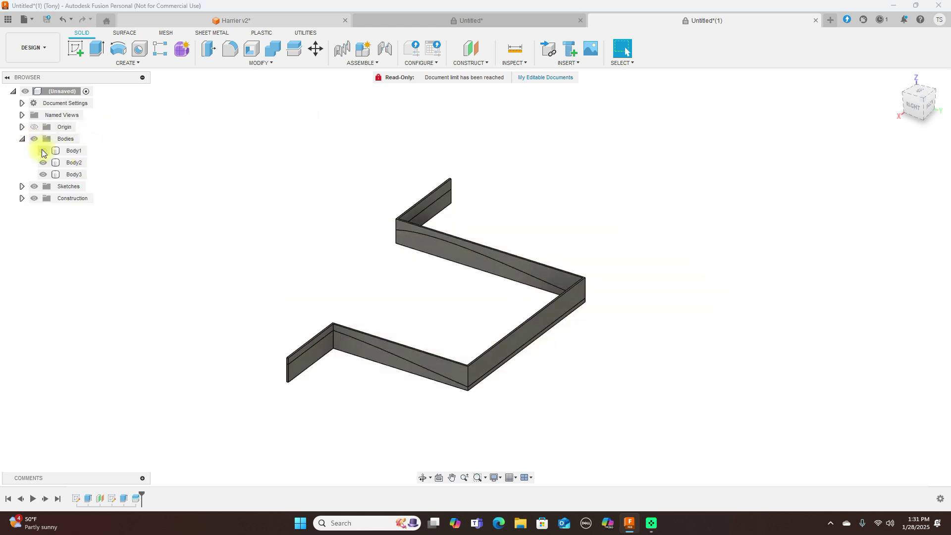
{"action": "left_click", "coordinate": [42, 163]}
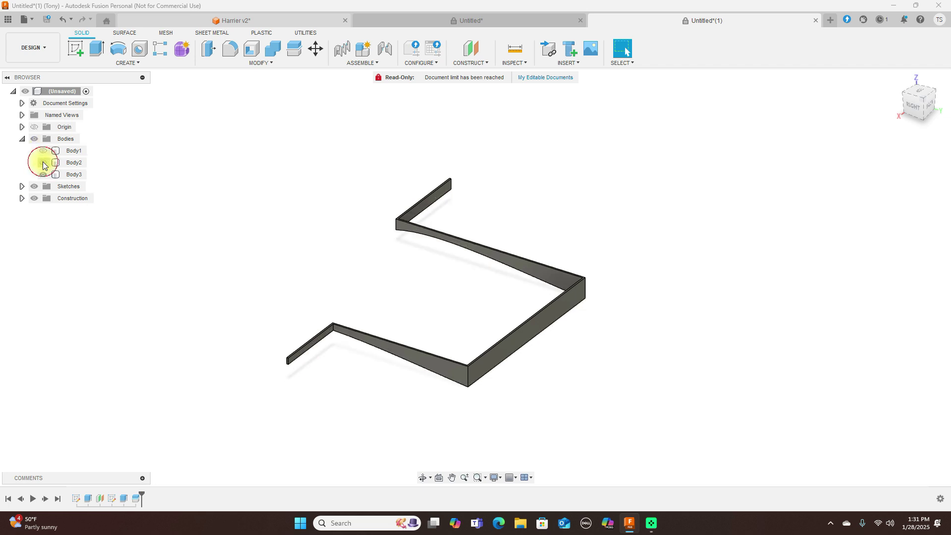
{"action": "left_click", "coordinate": [43, 175]}
{"action": "left_click", "coordinate": [43, 175]}
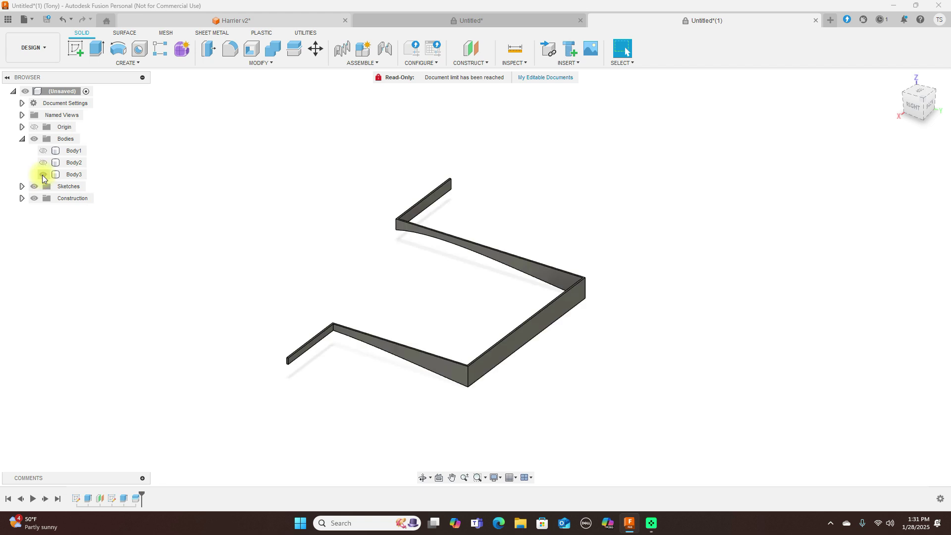
{"action": "left_click", "coordinate": [43, 175]}
{"action": "left_click", "coordinate": [43, 163]}
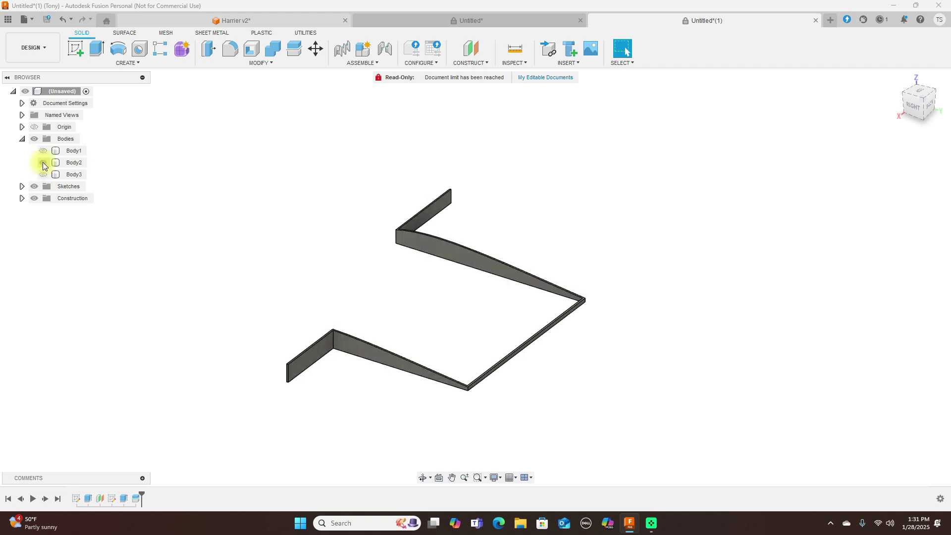
{"action": "left_click", "coordinate": [43, 151]}
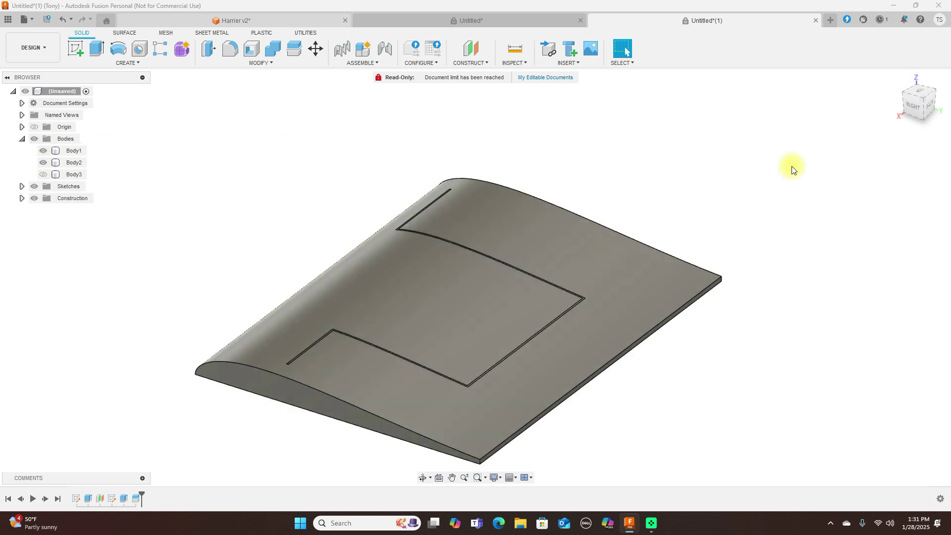
Step: Examine the panel-line strip's outline on the wing's upper surface, at an angle and from above
{"action": "scroll", "coordinate": [791, 167], "scroll_direction": "up", "scroll_amount": 2}
{"action": "middle_click_drag", "start_coordinate": [770, 178], "coordinate": [817, 121]}
{"action": "scroll", "coordinate": [819, 120], "scroll_direction": "down", "scroll_amount": 1}
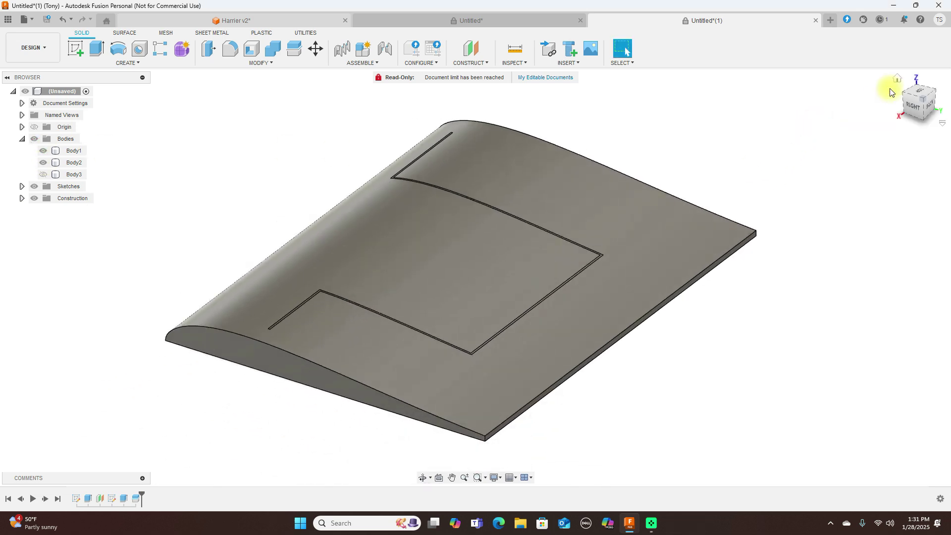
{"action": "left_click", "coordinate": [917, 92]}
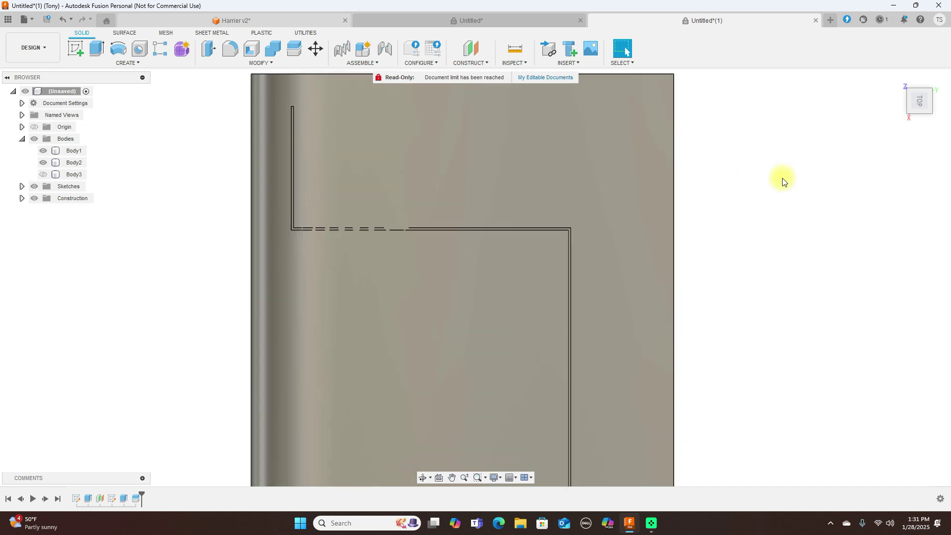
{"action": "scroll", "coordinate": [781, 184], "scroll_direction": "up", "scroll_amount": 2}
{"action": "middle_click_drag", "start_coordinate": [781, 195], "coordinate": [837, 161]}
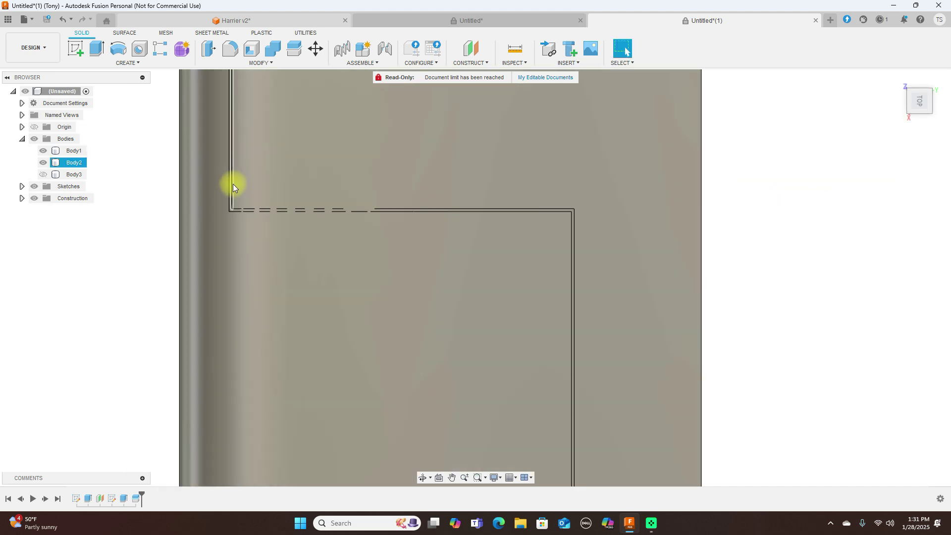
{"action": "scroll", "coordinate": [741, 179], "scroll_direction": "up", "scroll_amount": 2}
{"action": "scroll", "coordinate": [741, 180], "scroll_direction": "down", "scroll_amount": 3}
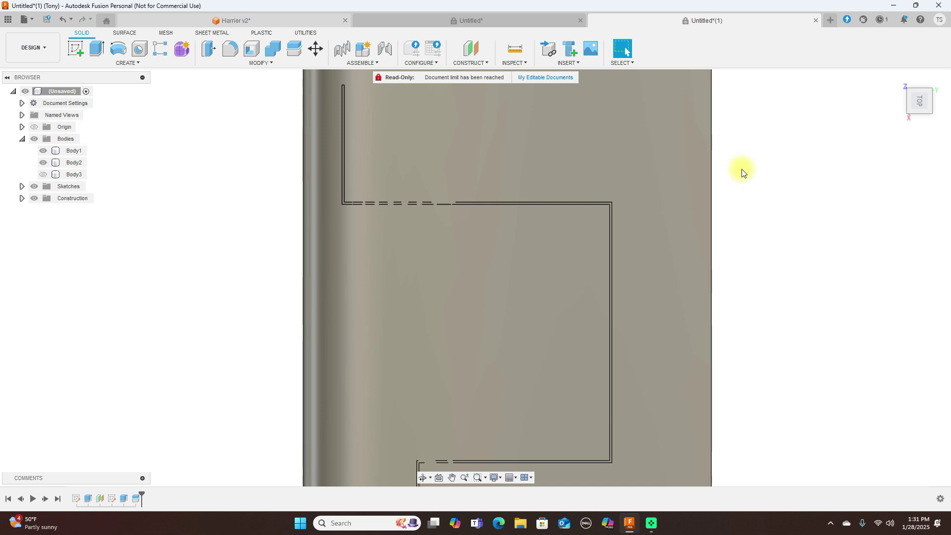
{"action": "key", "text": "e"}
{"action": "scroll", "coordinate": [726, 172], "scroll_direction": "up", "scroll_amount": 2}
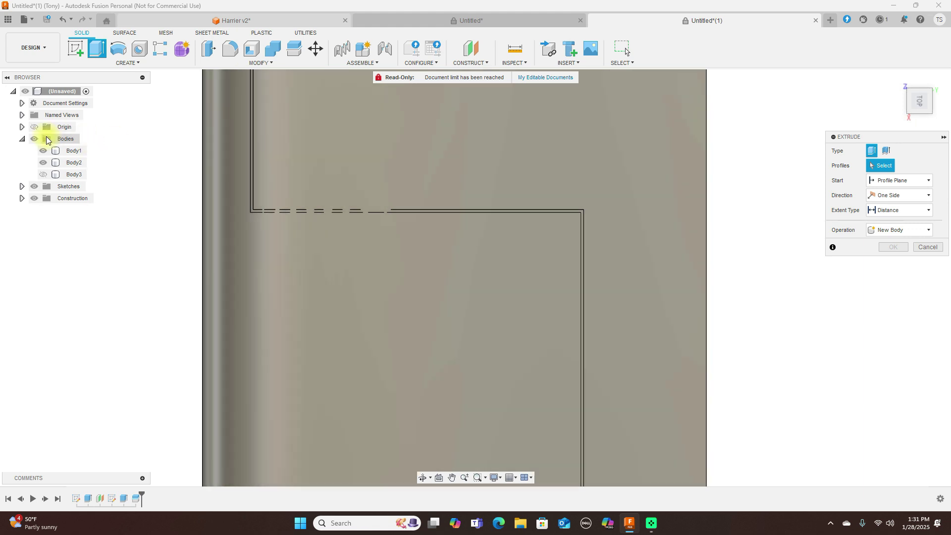
{"action": "left_click", "coordinate": [44, 148]}
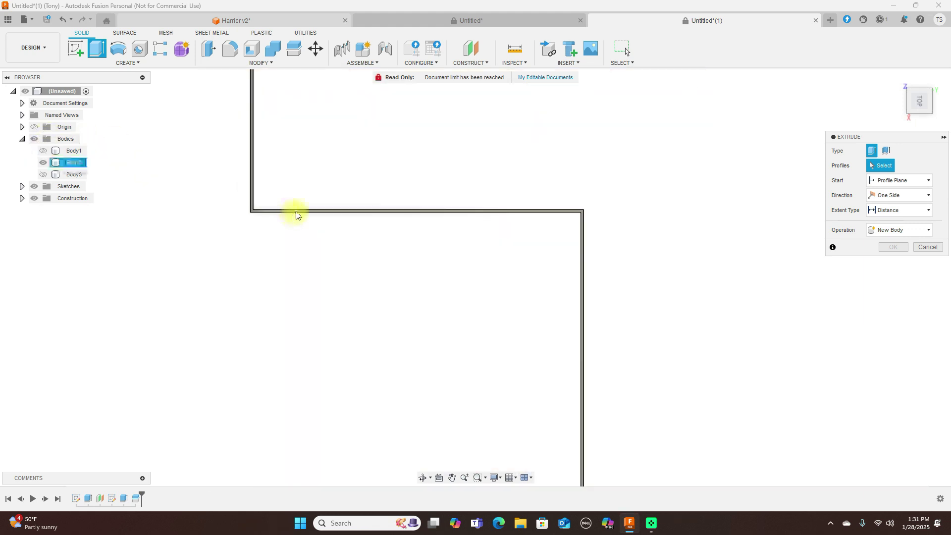
{"action": "scroll", "coordinate": [295, 210], "scroll_direction": "up", "scroll_amount": 3}
{"action": "scroll", "coordinate": [296, 210], "scroll_direction": "up", "scroll_amount": 2}
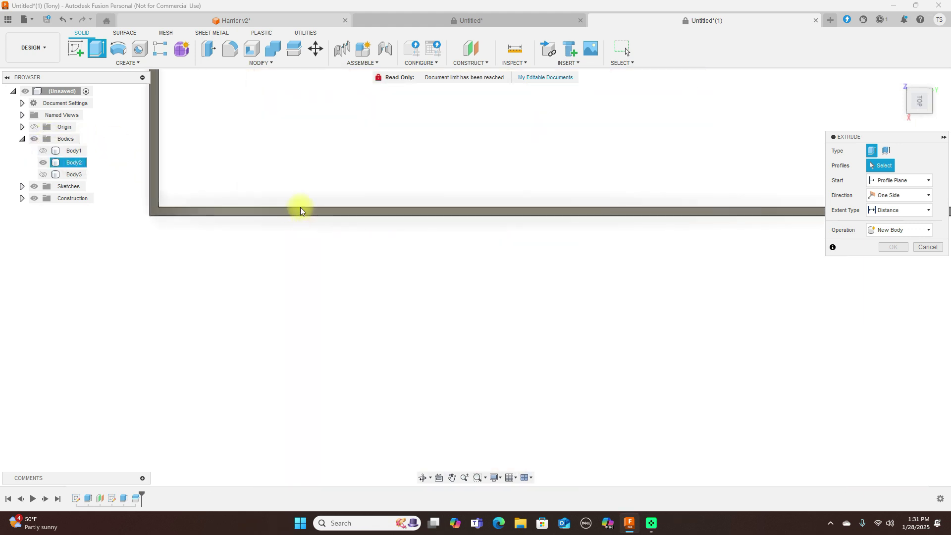
{"action": "left_click", "coordinate": [305, 211]}
{"action": "scroll", "coordinate": [307, 212], "scroll_direction": "down", "scroll_amount": 3}
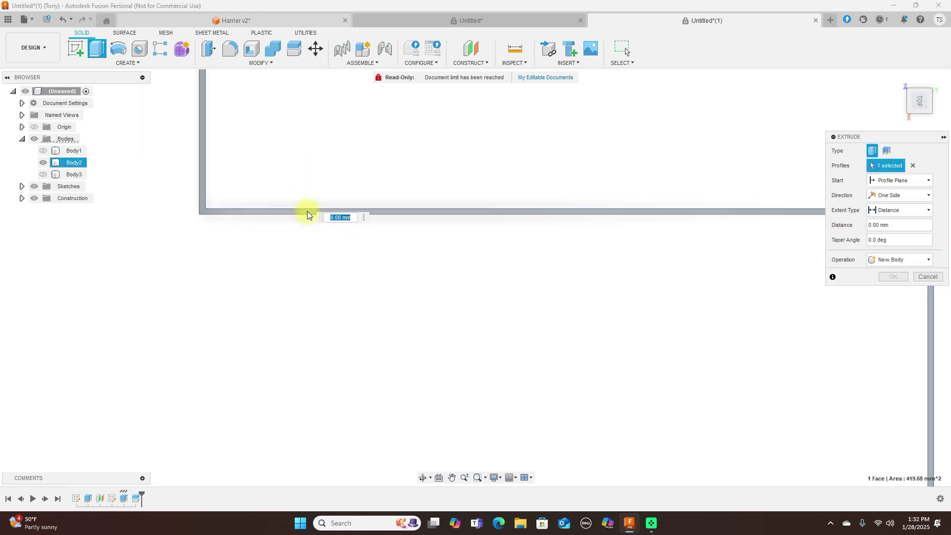
{"action": "scroll", "coordinate": [384, 224], "scroll_direction": "down", "scroll_amount": 5}
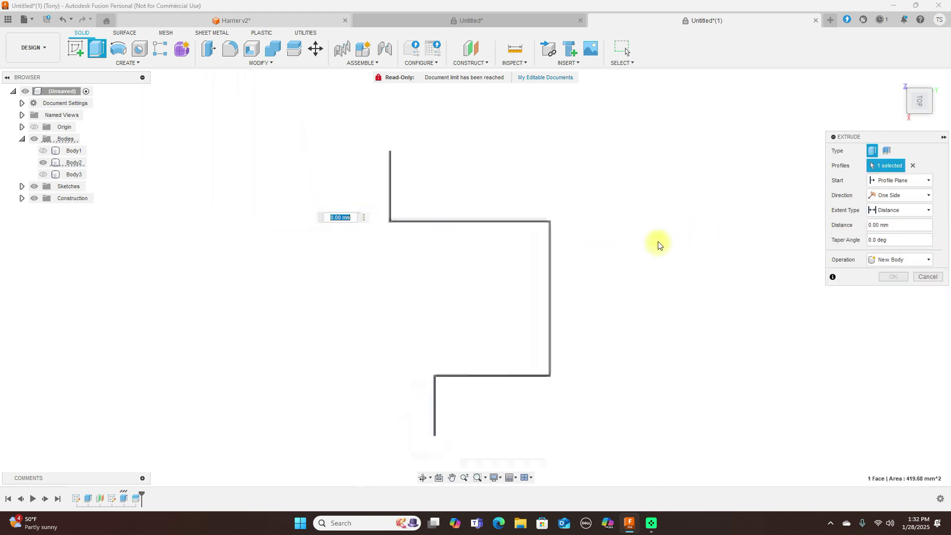
{"action": "mouse_move", "coordinate": [920, 103]}
{"action": "left_mouse_down"}
{"action": "mouse_move", "coordinate": [863, 57]}
{"action": "mouse_move", "coordinate": [866, 47]}
{"action": "mouse_move", "coordinate": [864, 76]}
{"action": "left_mouse_up"}
{"action": "scroll", "coordinate": [491, 248], "scroll_direction": "up", "scroll_amount": 5}
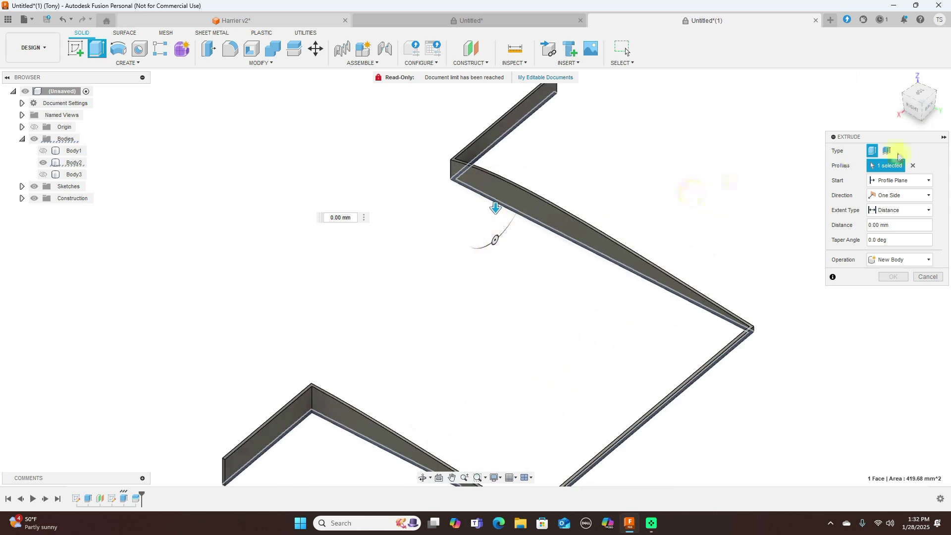
{"action": "left_click", "coordinate": [914, 166]}
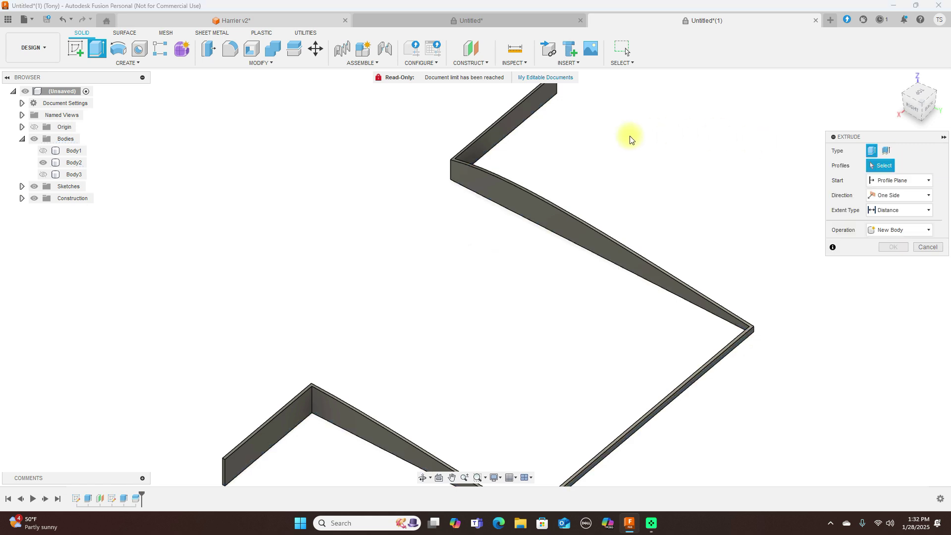
{"action": "scroll", "coordinate": [628, 136], "scroll_direction": "up", "scroll_amount": 5}
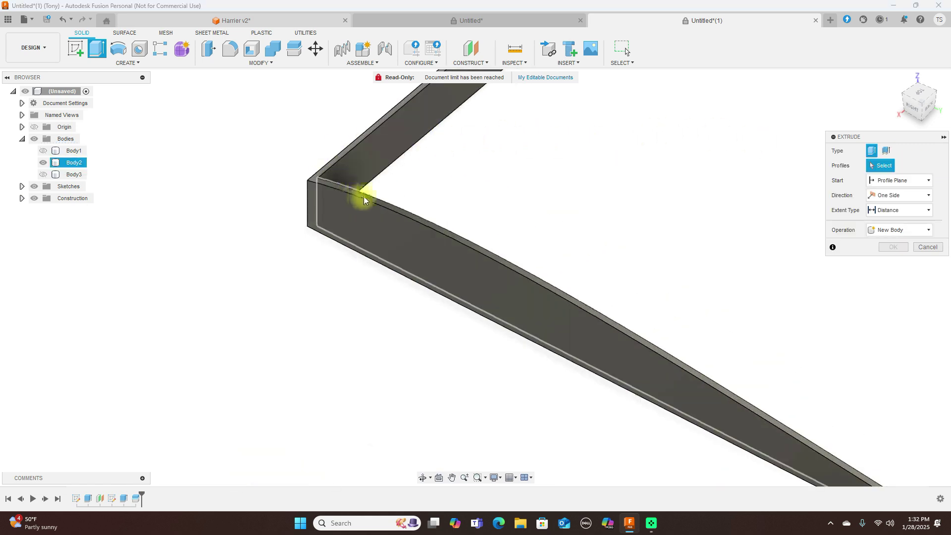
{"action": "scroll", "coordinate": [366, 195], "scroll_direction": "up", "scroll_amount": 3}
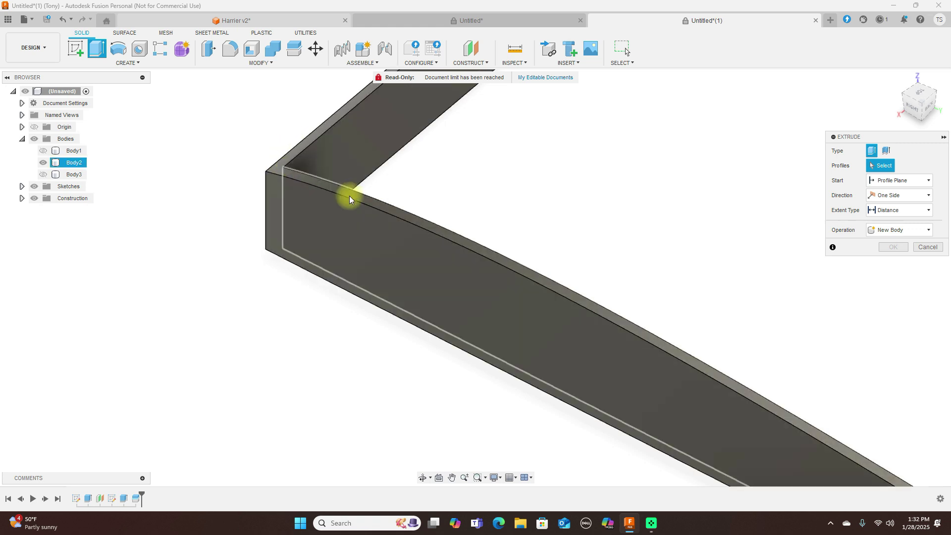
{"action": "scroll", "coordinate": [649, 235], "scroll_direction": "down", "scroll_amount": 2}
{"action": "scroll", "coordinate": [649, 235], "scroll_direction": "down", "scroll_amount": 5}
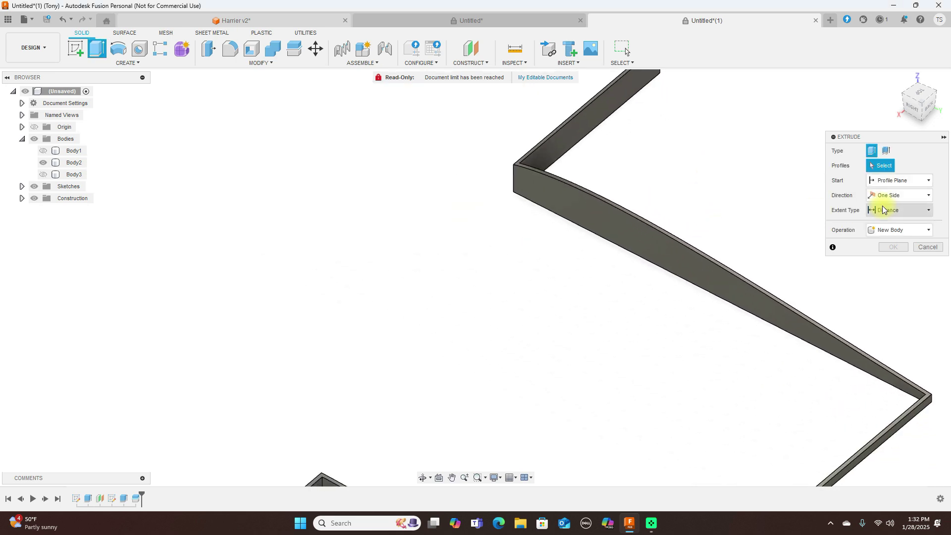
{"action": "left_click", "coordinate": [924, 247]}
{"action": "key", "text": "ctrl+z"}
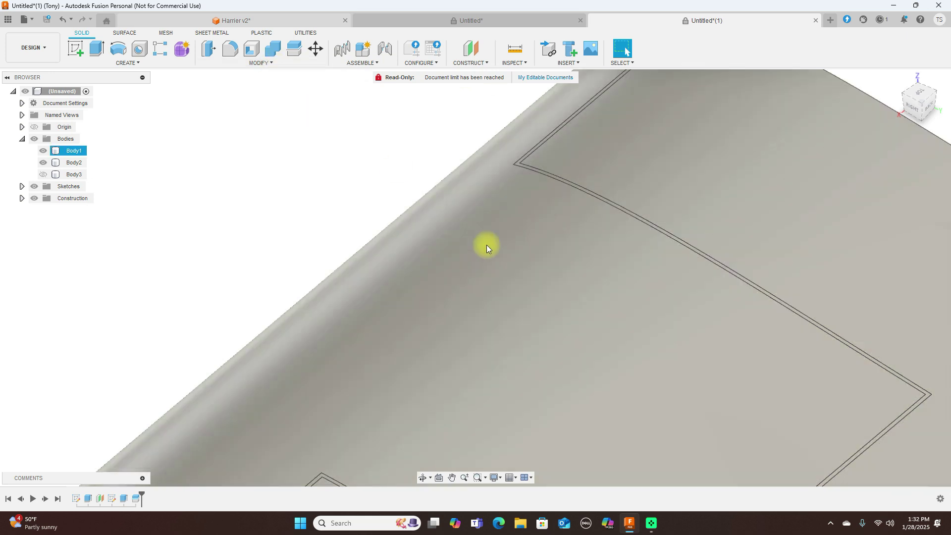
{"action": "left_click", "coordinate": [251, 126]}
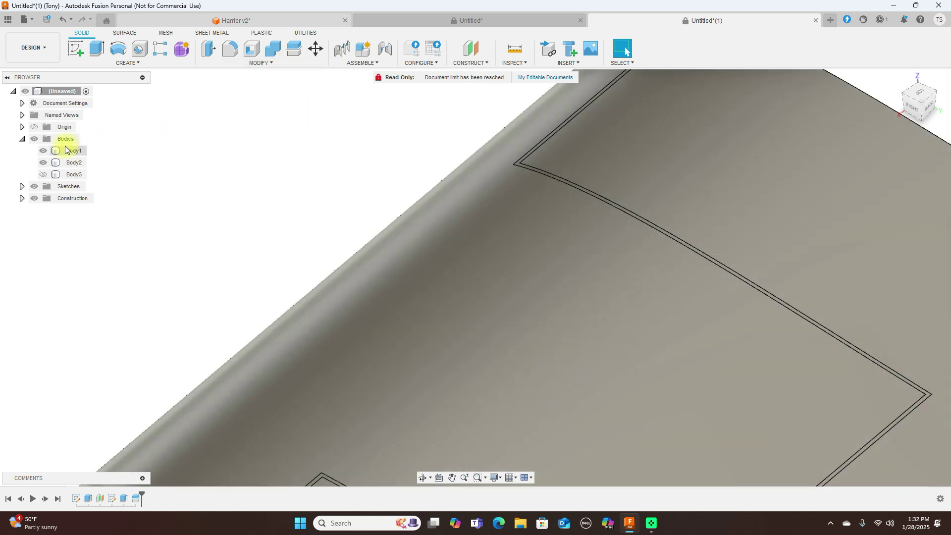
Step: Hide the wing and offset the embedded strip's curved upper face outward by 1 mm with Press Pull
{"action": "left_click", "coordinate": [41, 150]}
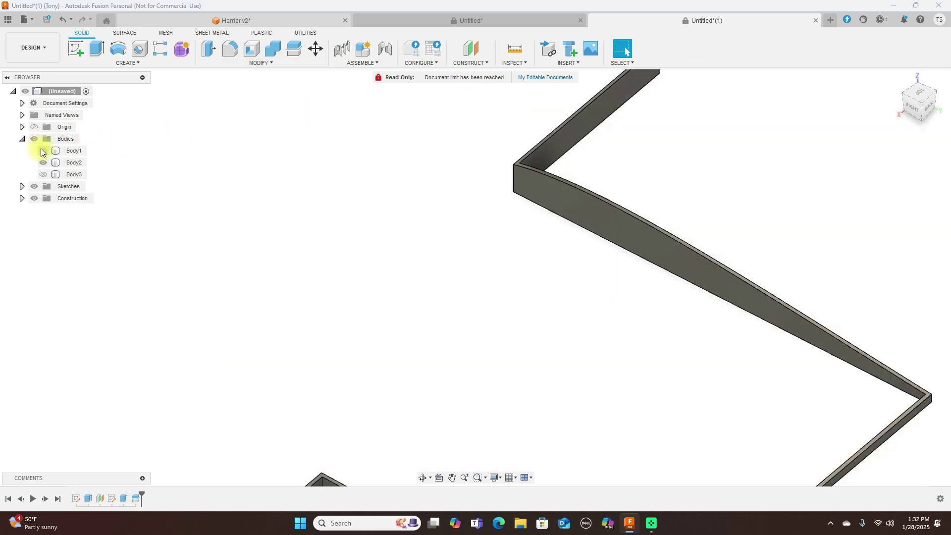
{"action": "left_click", "coordinate": [262, 63]}
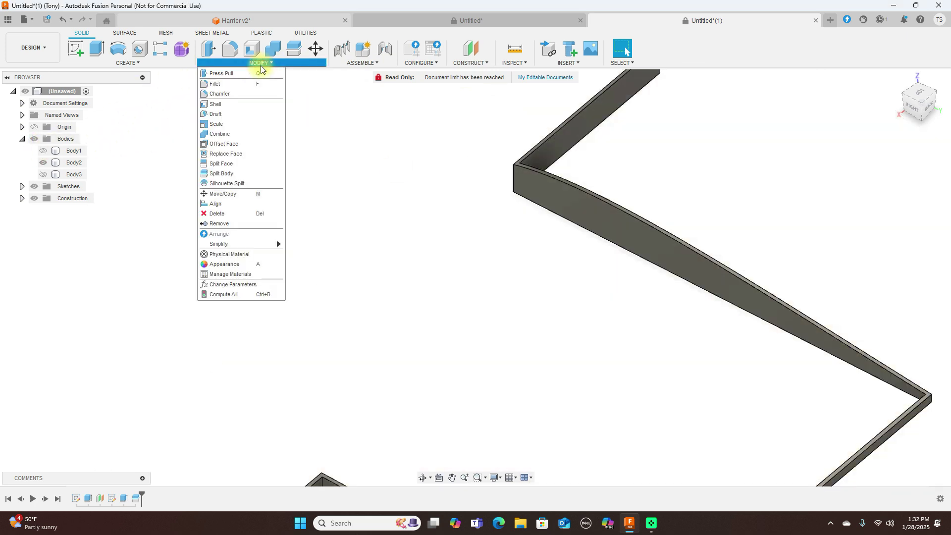
{"action": "left_click", "coordinate": [221, 74]}
{"action": "scroll", "coordinate": [569, 154], "scroll_direction": "up", "scroll_amount": 3}
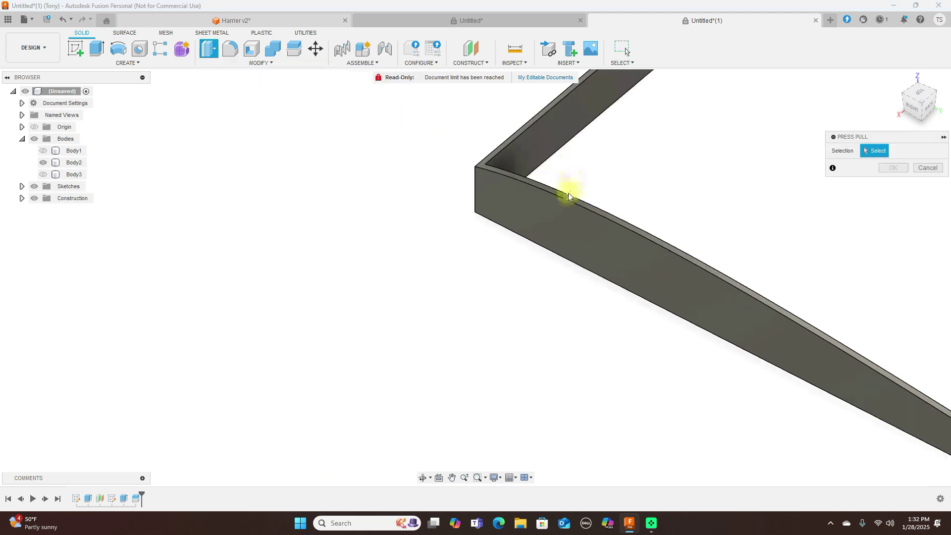
{"action": "scroll", "coordinate": [564, 195], "scroll_direction": "up", "scroll_amount": 2}
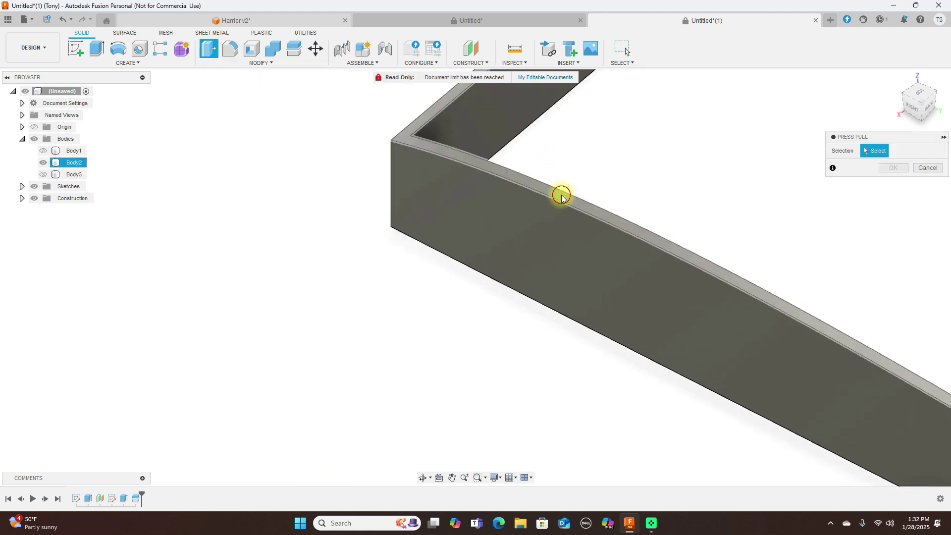
{"action": "left_click", "coordinate": [560, 193]}
{"action": "scroll", "coordinate": [467, 240], "scroll_direction": "down", "scroll_amount": 5}
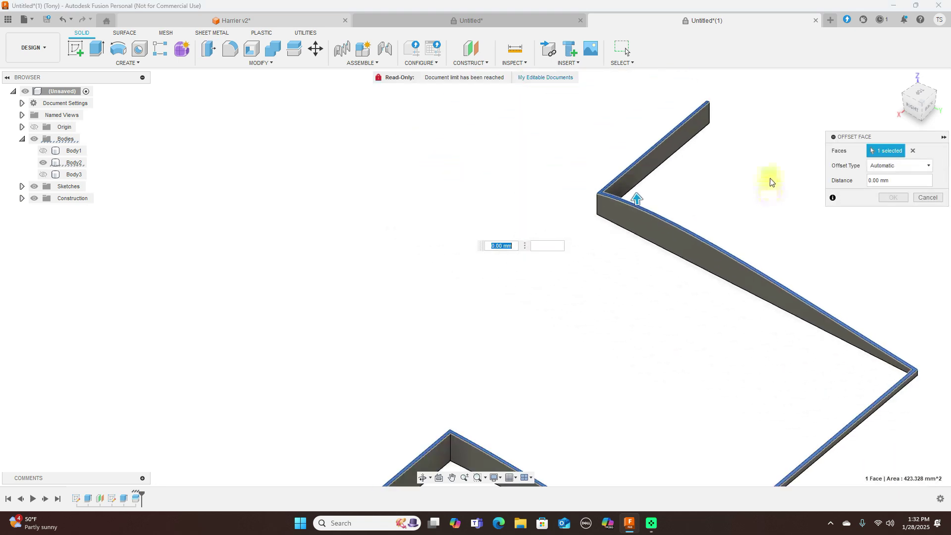
{"action": "scroll", "coordinate": [778, 172], "scroll_direction": "down", "scroll_amount": 2}
{"action": "middle_click_drag", "start_coordinate": [778, 172], "coordinate": [700, 121]}
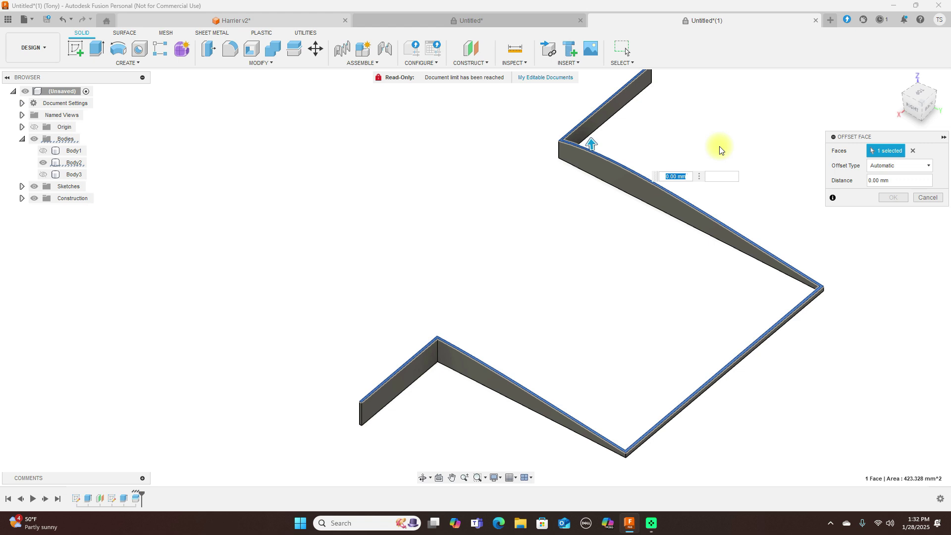
{"action": "scroll", "coordinate": [564, 332], "scroll_direction": "up", "scroll_amount": 2}
{"action": "scroll", "coordinate": [564, 332], "scroll_direction": "down", "scroll_amount": 2}
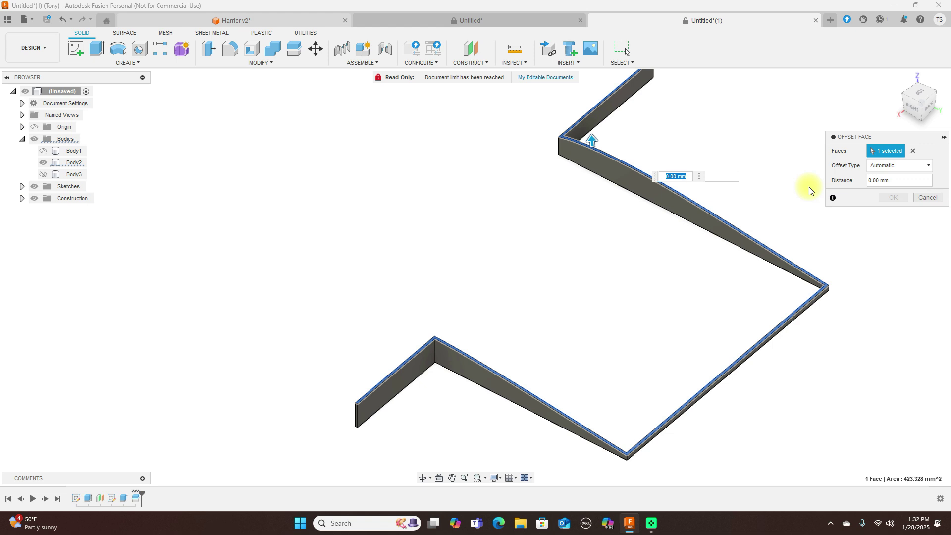
{"action": "type", "text": "1"}
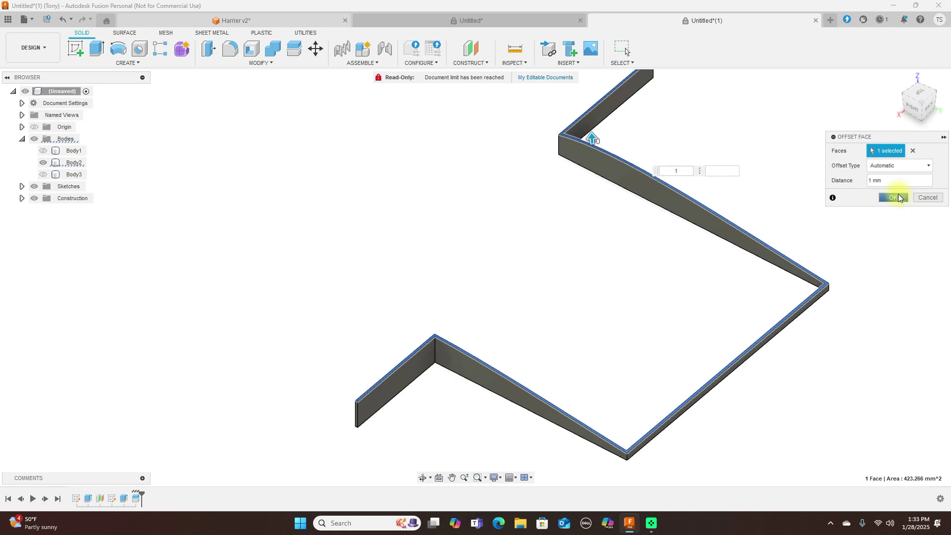
{"action": "left_click", "coordinate": [897, 197]}
Step: Show the wing again and split the thickened strip body using the wing's curved upper surface as the splitting tool
{"action": "scroll", "coordinate": [874, 197], "scroll_direction": "down", "scroll_amount": 3}
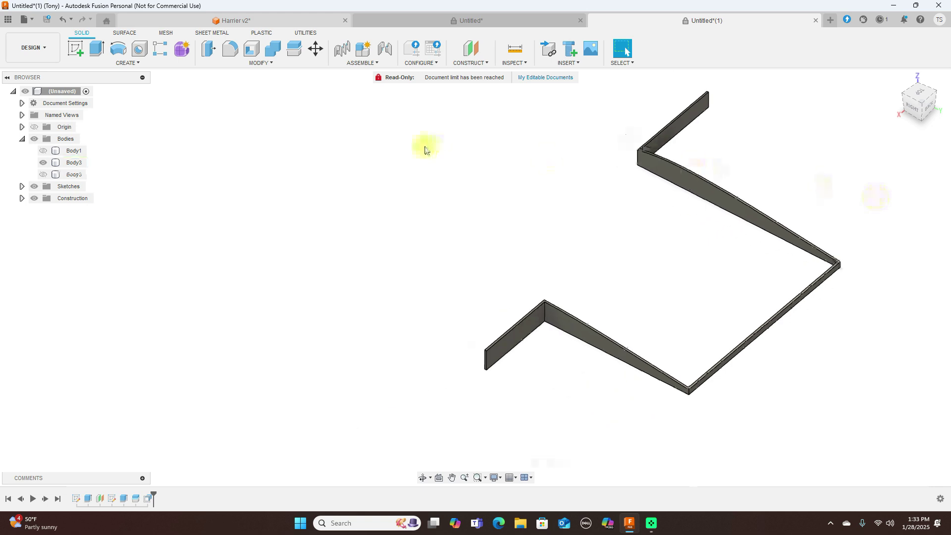
{"action": "left_click", "coordinate": [43, 151]}
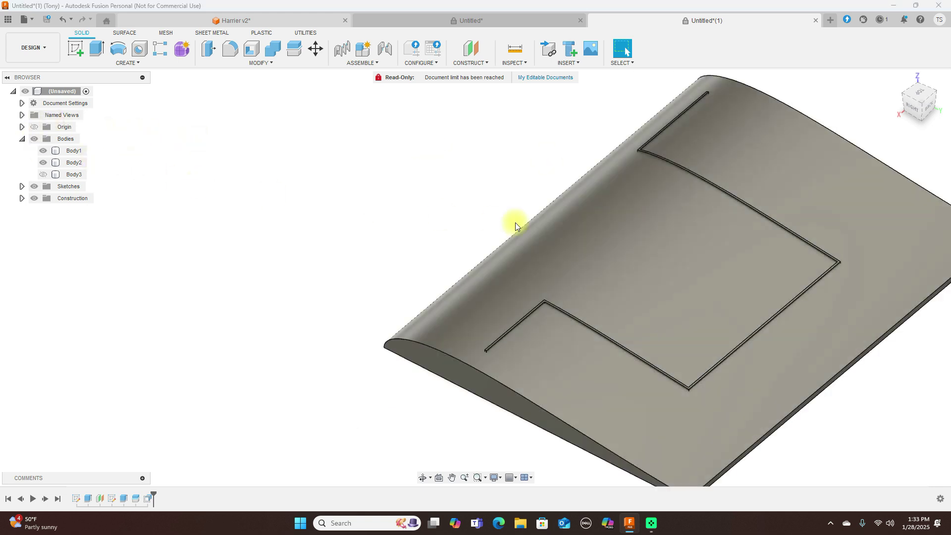
{"action": "scroll", "coordinate": [515, 225], "scroll_direction": "down", "scroll_amount": 2}
{"action": "left_click_drag", "start_coordinate": [941, 107], "coordinate": [920, 94]}
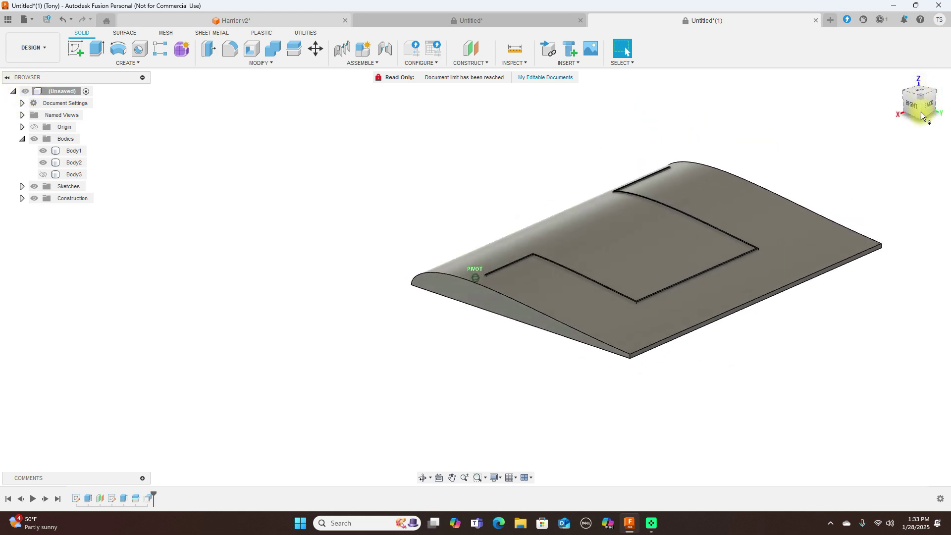
{"action": "scroll", "coordinate": [802, 149], "scroll_direction": "up", "scroll_amount": 2}
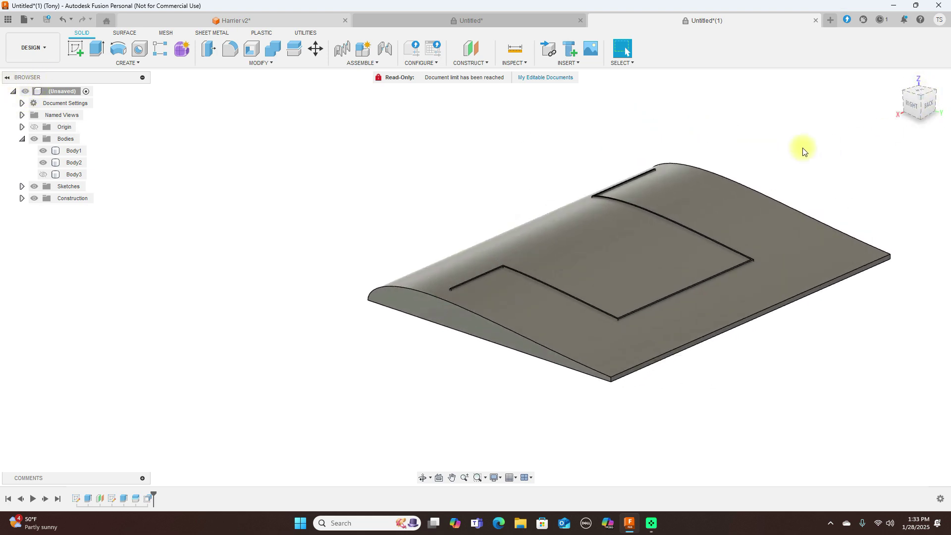
{"action": "left_click", "coordinate": [292, 50]}
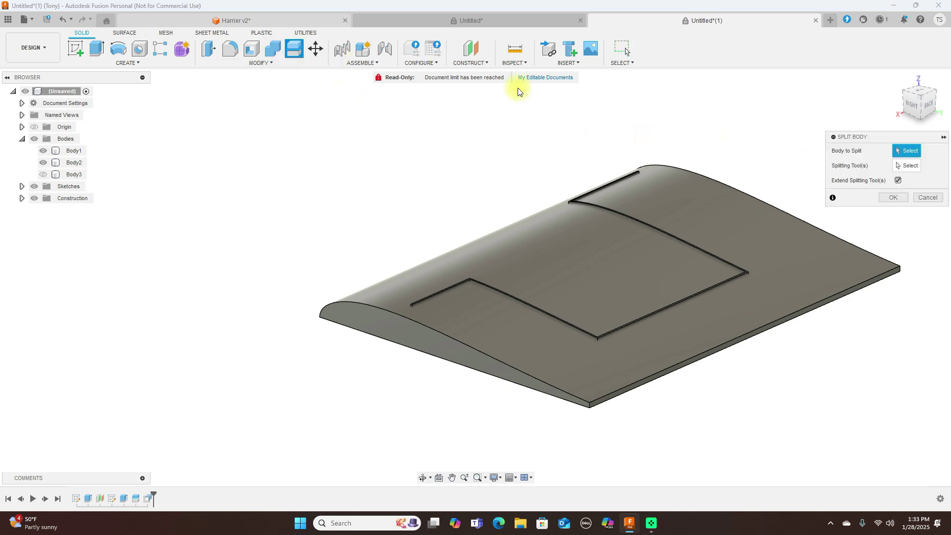
{"action": "left_click", "coordinate": [576, 198]}
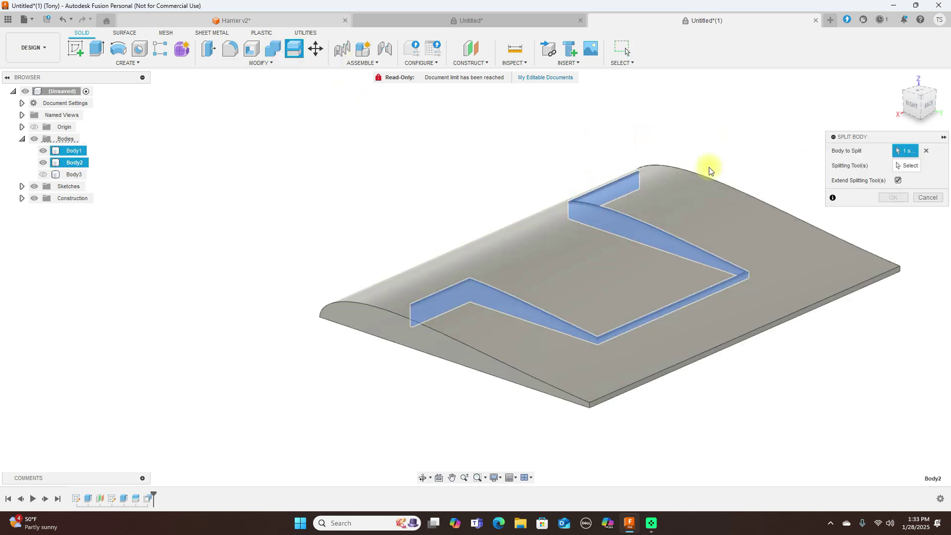
{"action": "left_click", "coordinate": [902, 171]}
{"action": "left_click", "coordinate": [733, 218]}
{"action": "left_click", "coordinate": [893, 197]}
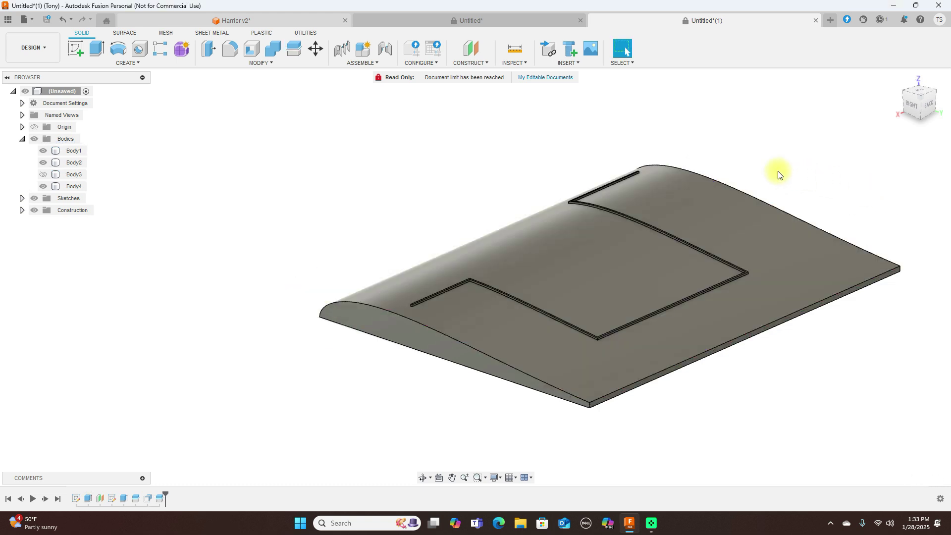
Step: Identify the new strip pieces by visibility and hide the piece embedded inside the wing, keeping the raised piece shown
{"action": "left_click", "coordinate": [43, 187]}
{"action": "left_click", "coordinate": [44, 187]}
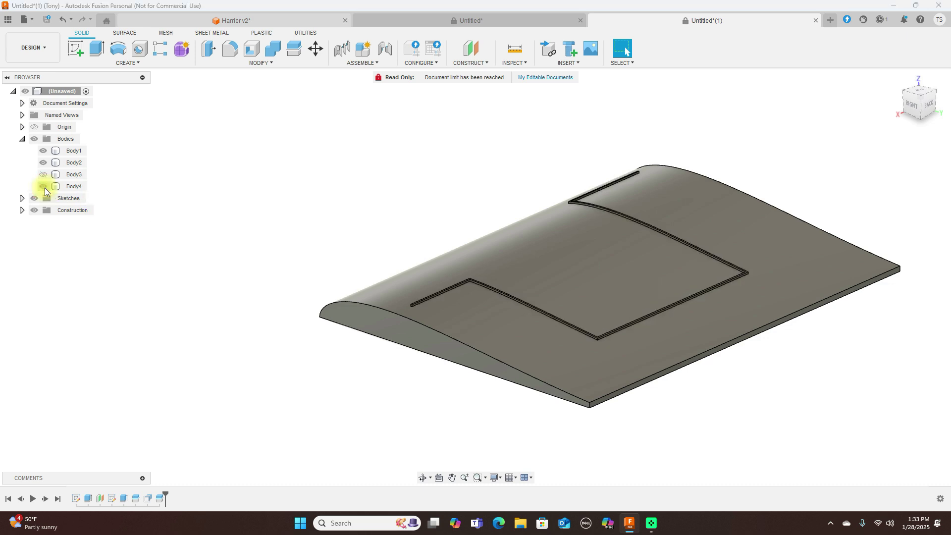
{"action": "left_click", "coordinate": [43, 163]}
{"action": "scroll", "coordinate": [593, 212], "scroll_direction": "up", "scroll_amount": 2}
{"action": "scroll", "coordinate": [593, 213], "scroll_direction": "down", "scroll_amount": 2}
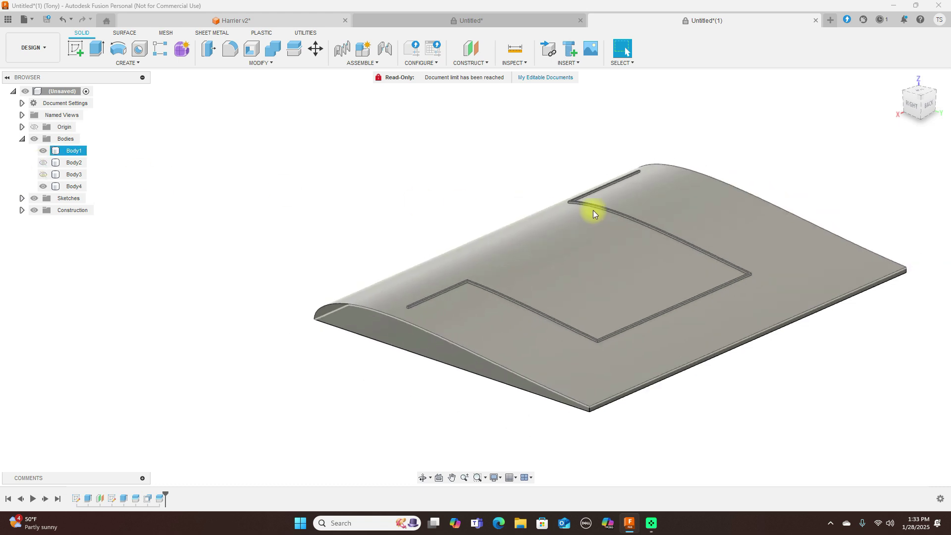
Step: Combine the raised strip piece with the wing body using the Join operation
{"action": "left_click", "coordinate": [276, 53]}
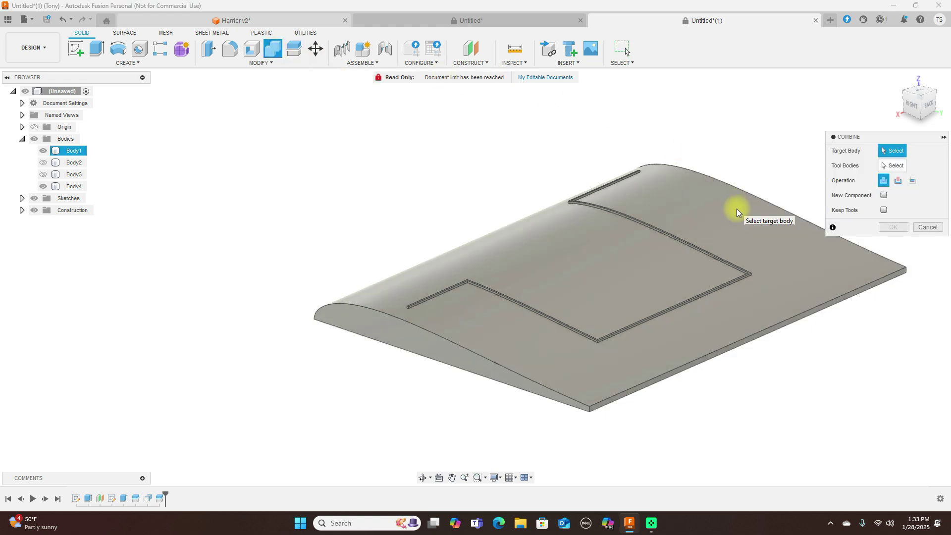
{"action": "left_click", "coordinate": [735, 209]}
{"action": "left_click", "coordinate": [637, 172]}
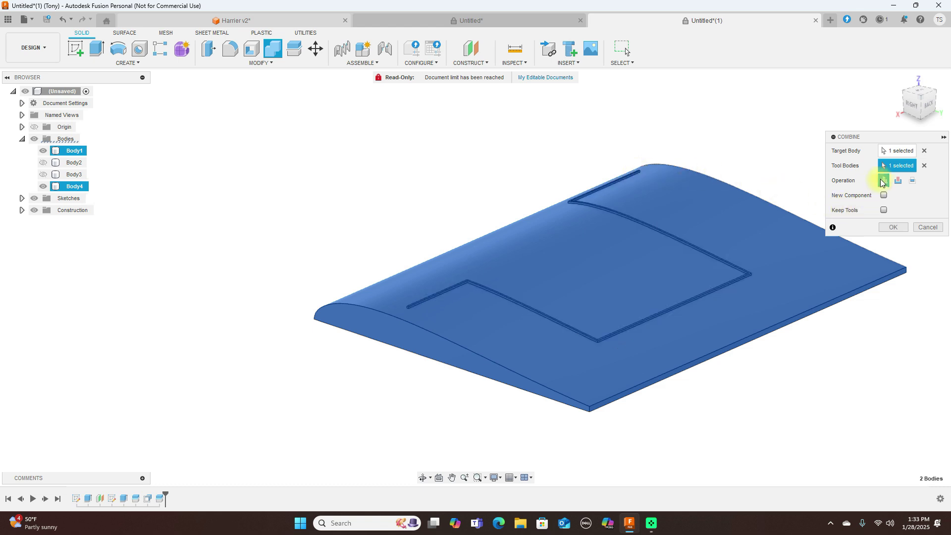
{"action": "left_click", "coordinate": [894, 227]}
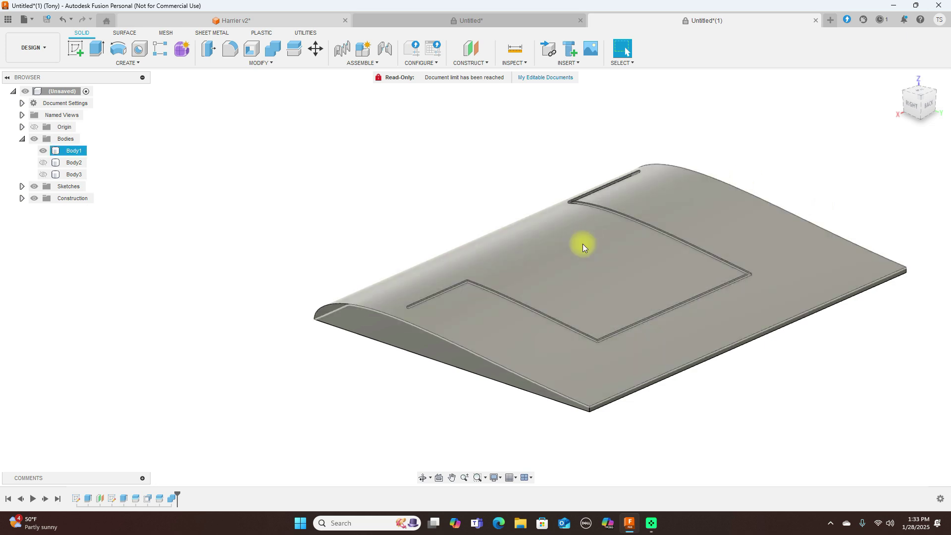
Step: Toggle the two leftover strip bodies on and off to check where each one lies relative to the wing
{"action": "left_click", "coordinate": [43, 163]}
{"action": "left_click", "coordinate": [43, 163]}
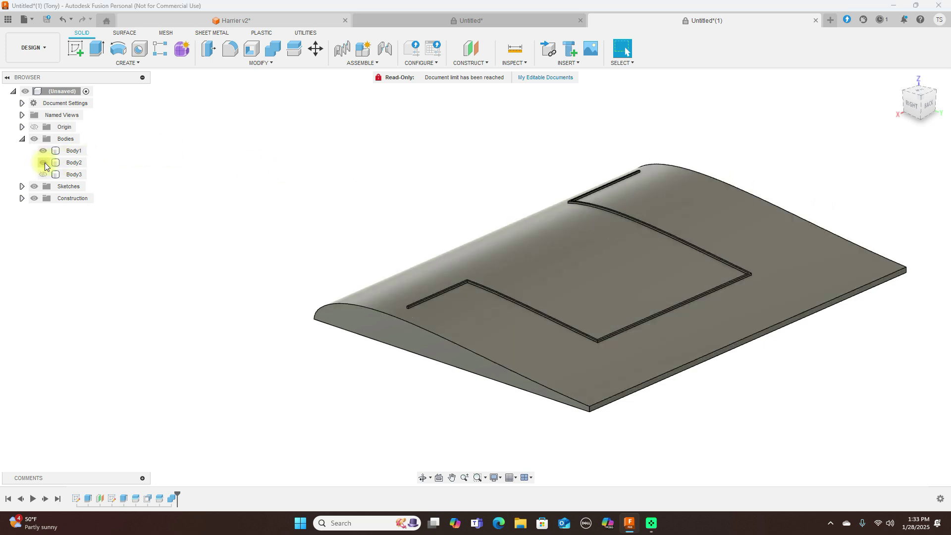
{"action": "left_click", "coordinate": [44, 174]}
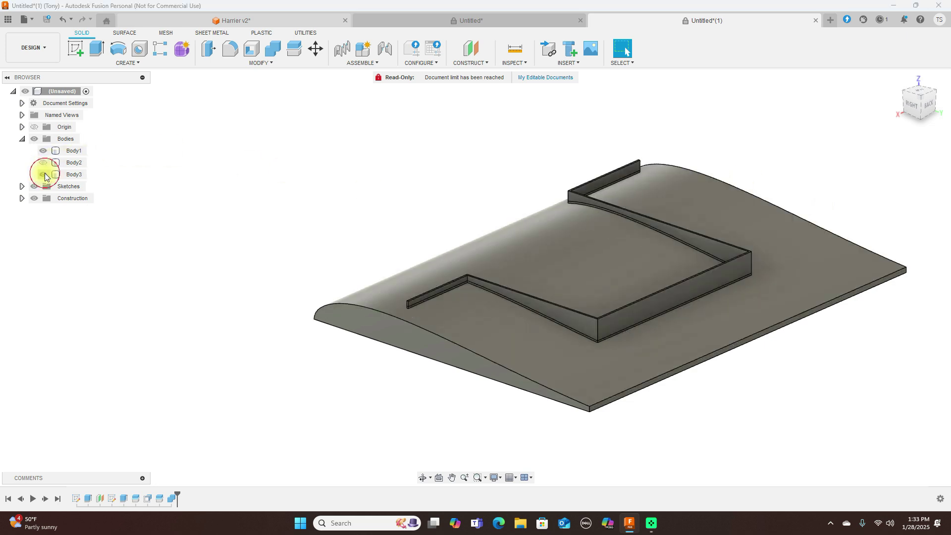
{"action": "left_click", "coordinate": [44, 174]}
{"action": "left_click", "coordinate": [43, 174]}
{"action": "left_click", "coordinate": [43, 175]}
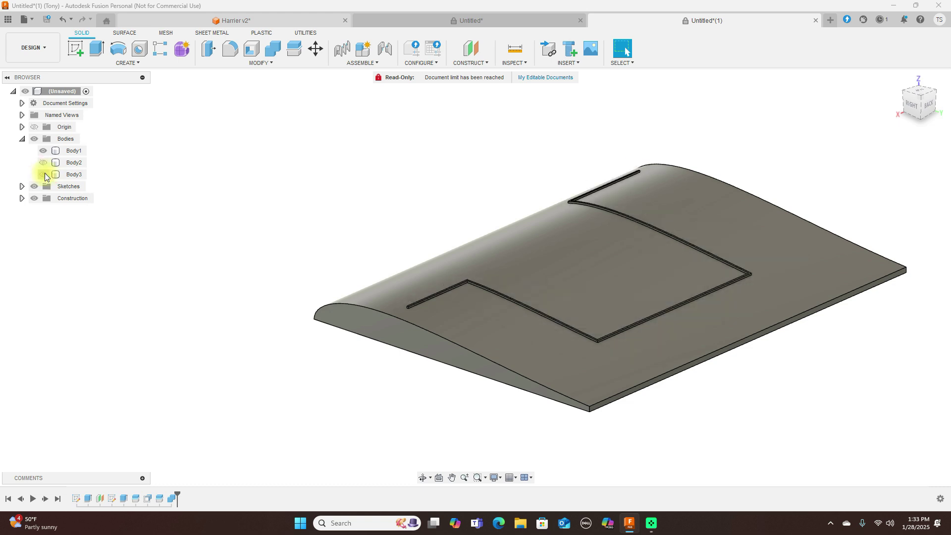
{"action": "left_click", "coordinate": [43, 163]}
Step: Remove the two leftover strip bodies, the one embedded in the wing and the one standing above it
{"action": "right_click", "coordinate": [61, 163]}
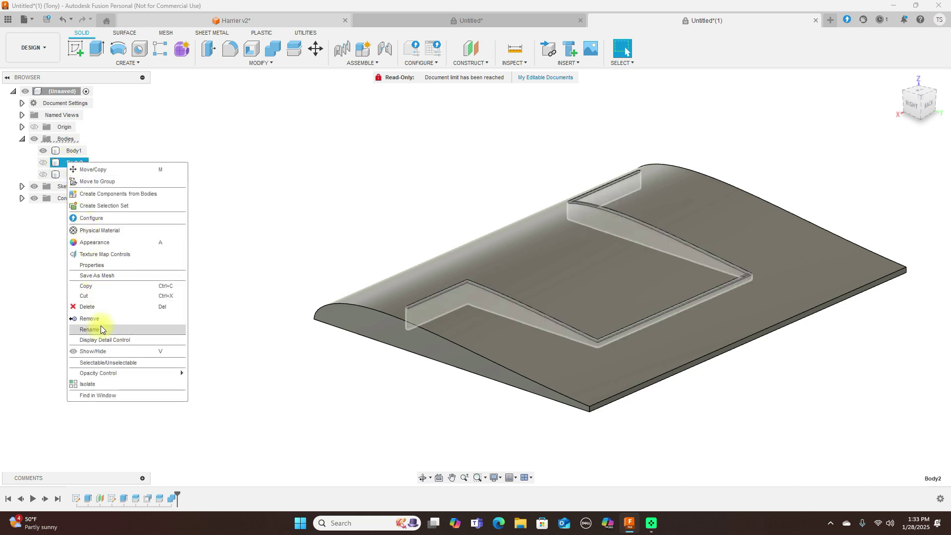
{"action": "left_click", "coordinate": [98, 320]}
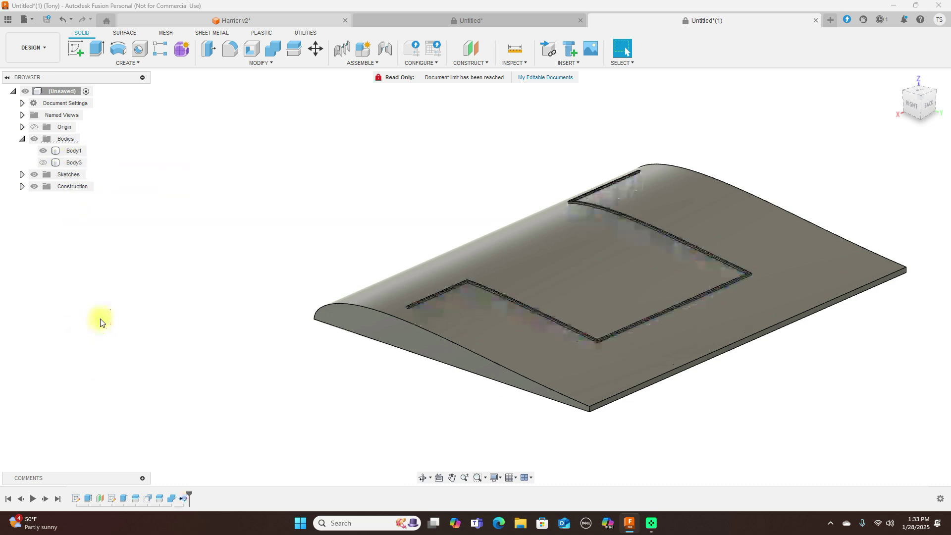
{"action": "left_click", "coordinate": [69, 163]}
{"action": "right_click", "coordinate": [70, 163]}
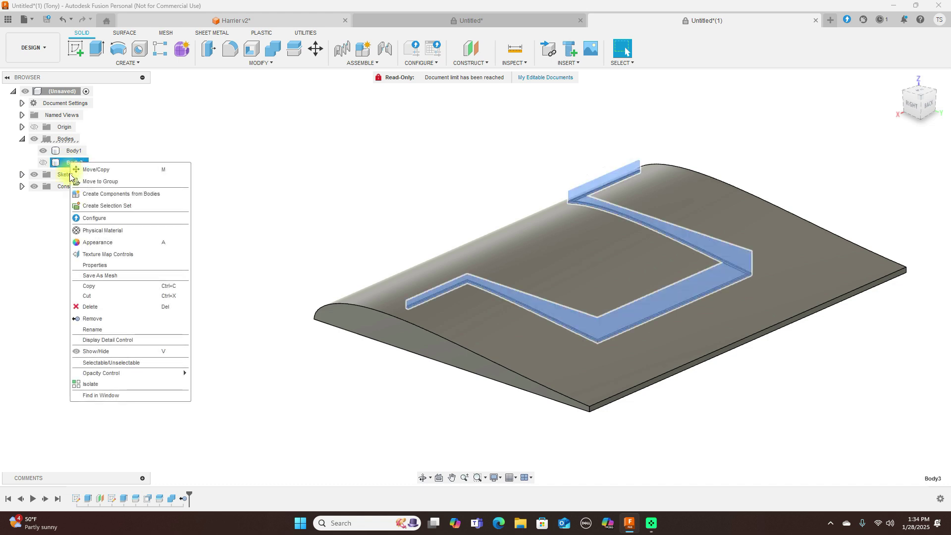
{"action": "left_click", "coordinate": [106, 319]}
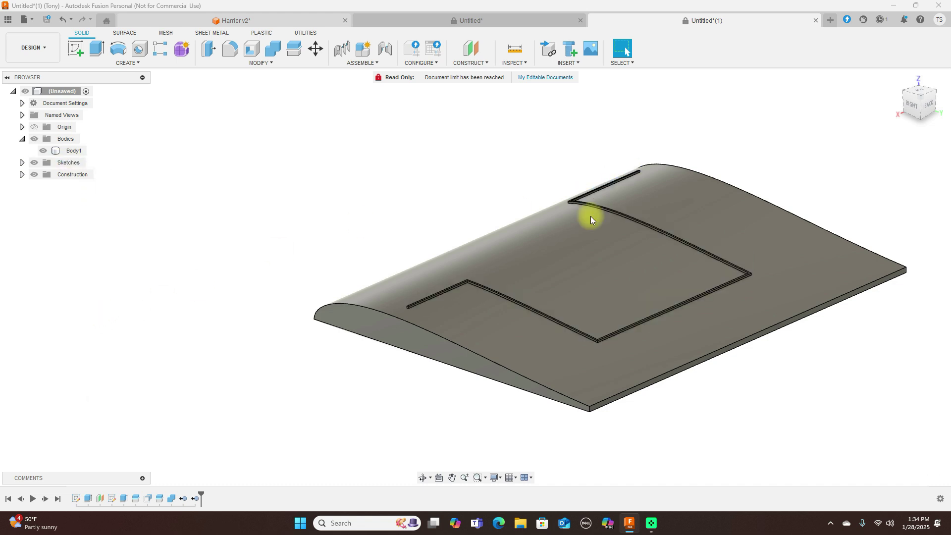
Step: Examine the raised panel line on the wing's curved surface from the side, from above and at an angle
{"action": "left_click", "coordinate": [930, 113]}
{"action": "mouse_move", "coordinate": [101, 85]}
{"action": "left_mouse_down"}
{"action": "mouse_move", "coordinate": [105, 74]}
{"action": "mouse_move", "coordinate": [21, 102]}
{"action": "mouse_move", "coordinate": [885, 89]}
{"action": "mouse_move", "coordinate": [787, 99]}
{"action": "mouse_move", "coordinate": [715, 87]}
{"action": "mouse_move", "coordinate": [705, 106]}
{"action": "mouse_move", "coordinate": [856, 129]}
{"action": "mouse_move", "coordinate": [931, 119]}
{"action": "mouse_move", "coordinate": [14, 96]}
{"action": "mouse_move", "coordinate": [39, 89]}
{"action": "mouse_move", "coordinate": [30, 90]}
{"action": "mouse_move", "coordinate": [793, 110]}
{"action": "mouse_move", "coordinate": [711, 98]}
{"action": "mouse_move", "coordinate": [700, 89]}
{"action": "mouse_move", "coordinate": [719, 90]}
{"action": "mouse_move", "coordinate": [698, 87]}
{"action": "mouse_move", "coordinate": [700, 95]}
{"action": "left_mouse_up"}
{"action": "scroll", "coordinate": [625, 219], "scroll_direction": "up", "scroll_amount": 1}
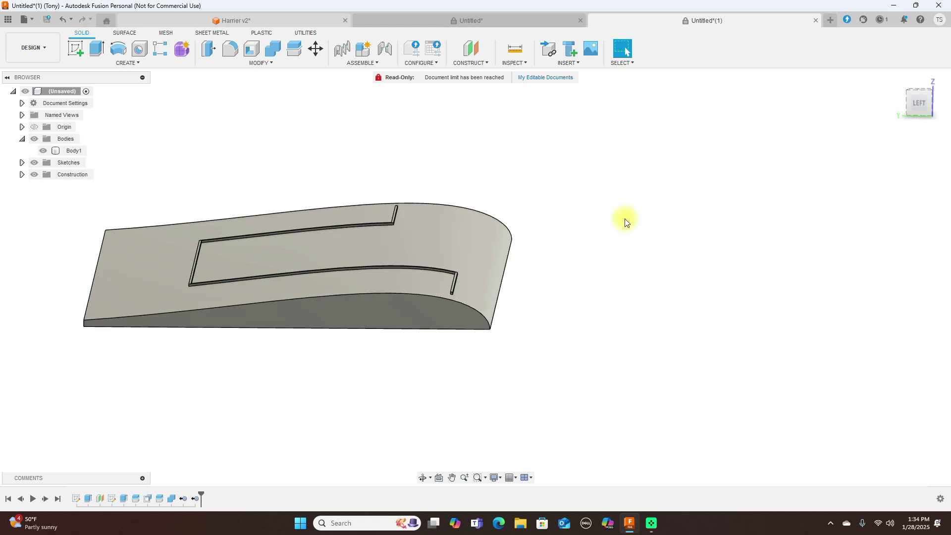
{"action": "middle_click_drag", "start_coordinate": [626, 220], "coordinate": [637, 195]}
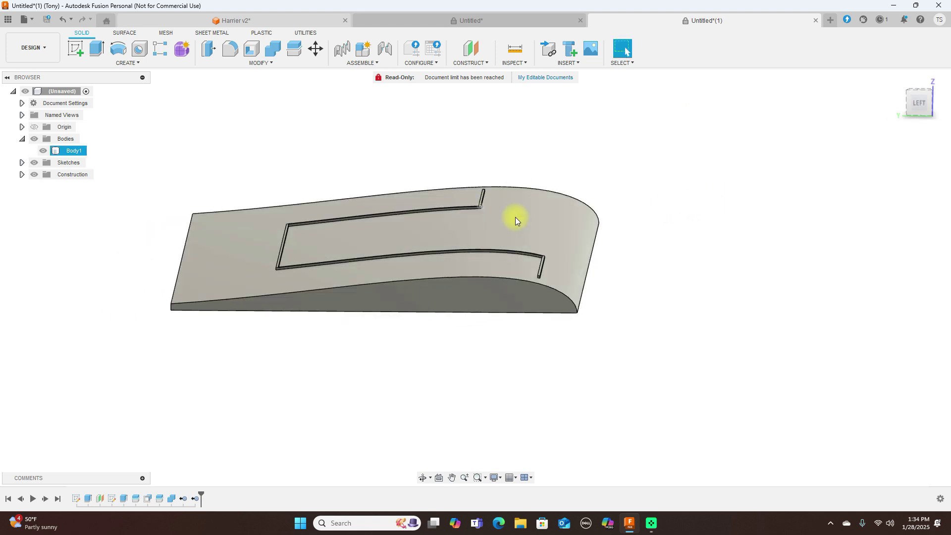
{"action": "scroll", "coordinate": [530, 264], "scroll_direction": "up", "scroll_amount": 2}
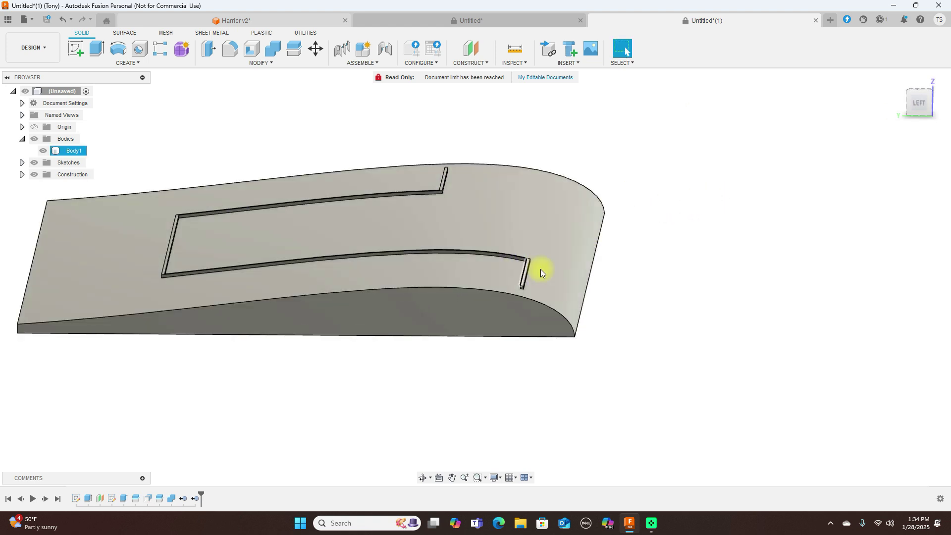
{"action": "left_click_drag", "start_coordinate": [917, 113], "coordinate": [920, 102]}
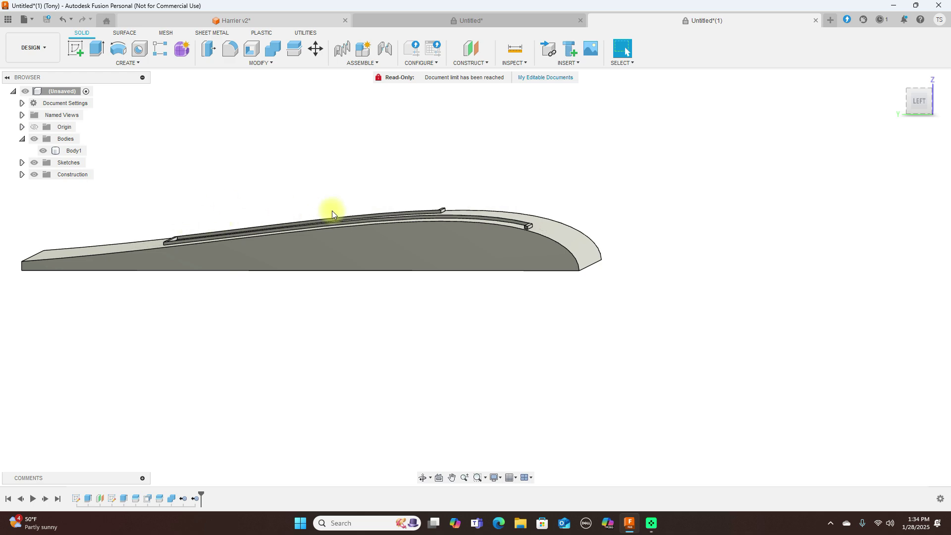
{"action": "mouse_move", "coordinate": [922, 90]}
{"action": "left_mouse_down"}
{"action": "mouse_move", "coordinate": [944, 112]}
{"action": "mouse_move", "coordinate": [931, 124]}
{"action": "mouse_move", "coordinate": [812, 153]}
{"action": "left_mouse_up"}
{"action": "left_click", "coordinate": [914, 93]}
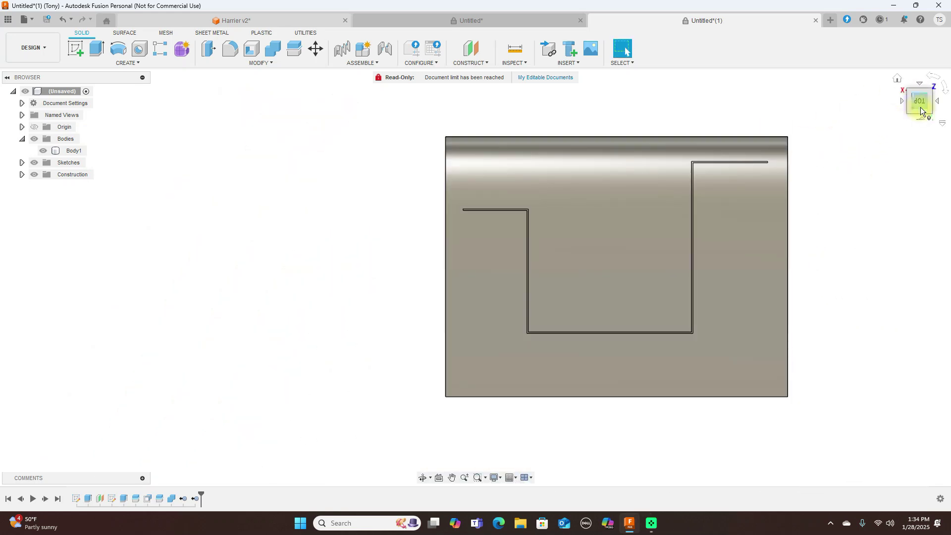
{"action": "mouse_move", "coordinate": [922, 112]}
{"action": "left_mouse_down"}
{"action": "mouse_move", "coordinate": [916, 99]}
{"action": "mouse_move", "coordinate": [911, 110]}
{"action": "mouse_move", "coordinate": [778, 55]}
{"action": "mouse_move", "coordinate": [794, 43]}
{"action": "mouse_move", "coordinate": [795, 55]}
{"action": "left_mouse_up"}
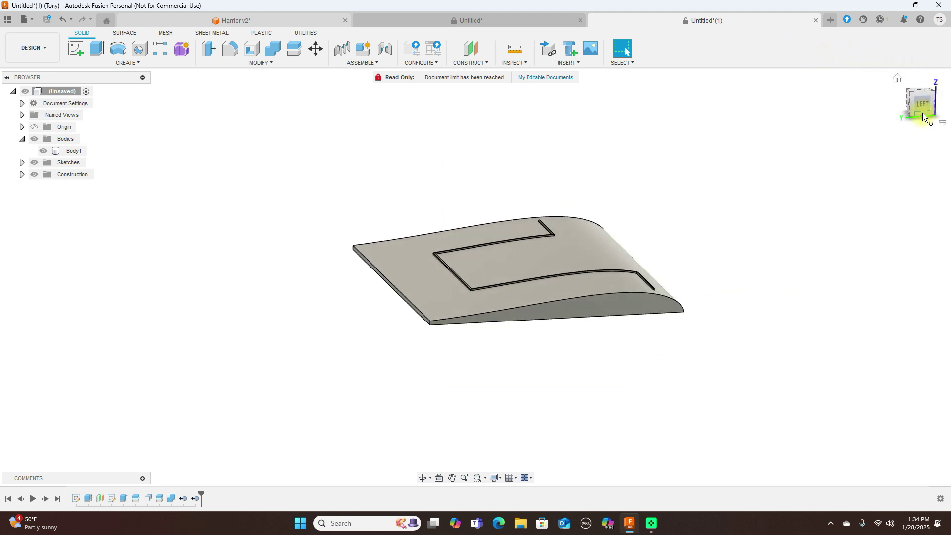